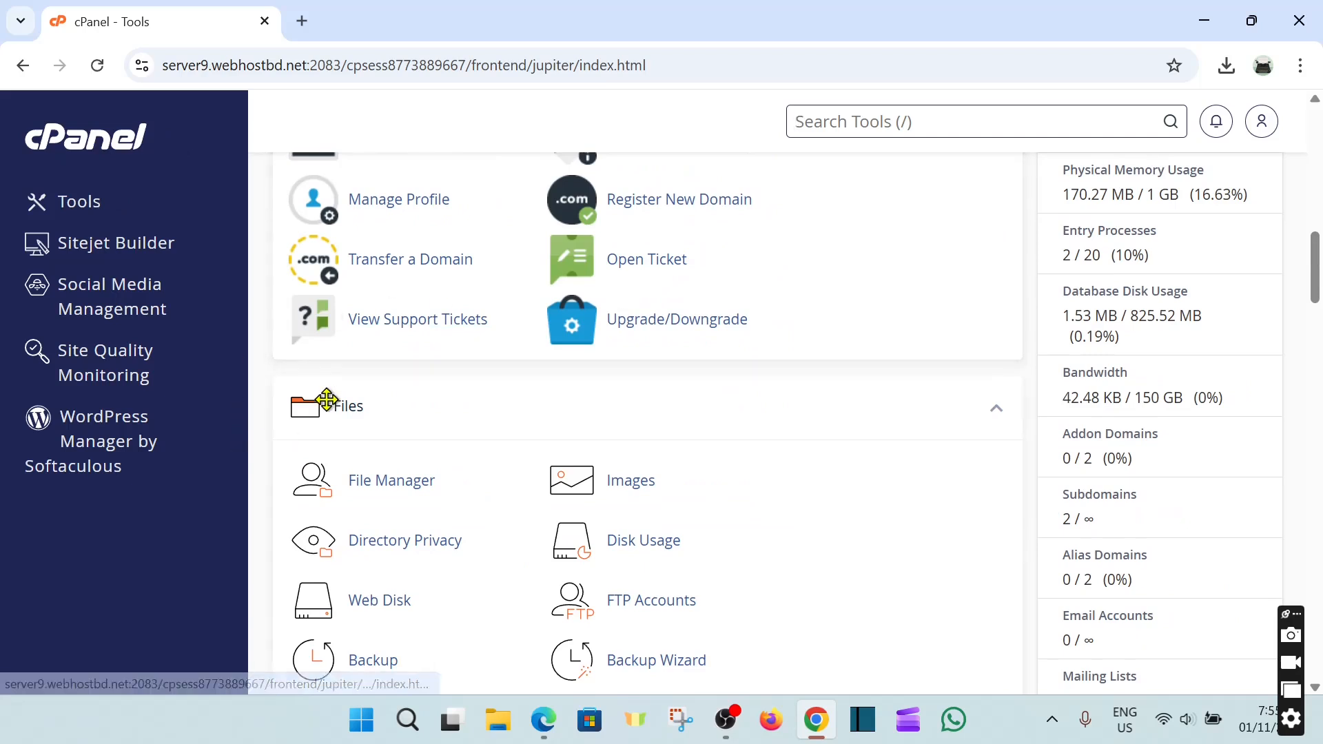
Step: Open the Backup Wizard from the Files section of the cPanel tools
{"action": "scroll", "coordinate": [442, 406], "scroll_direction": "down", "scroll_amount": 4}
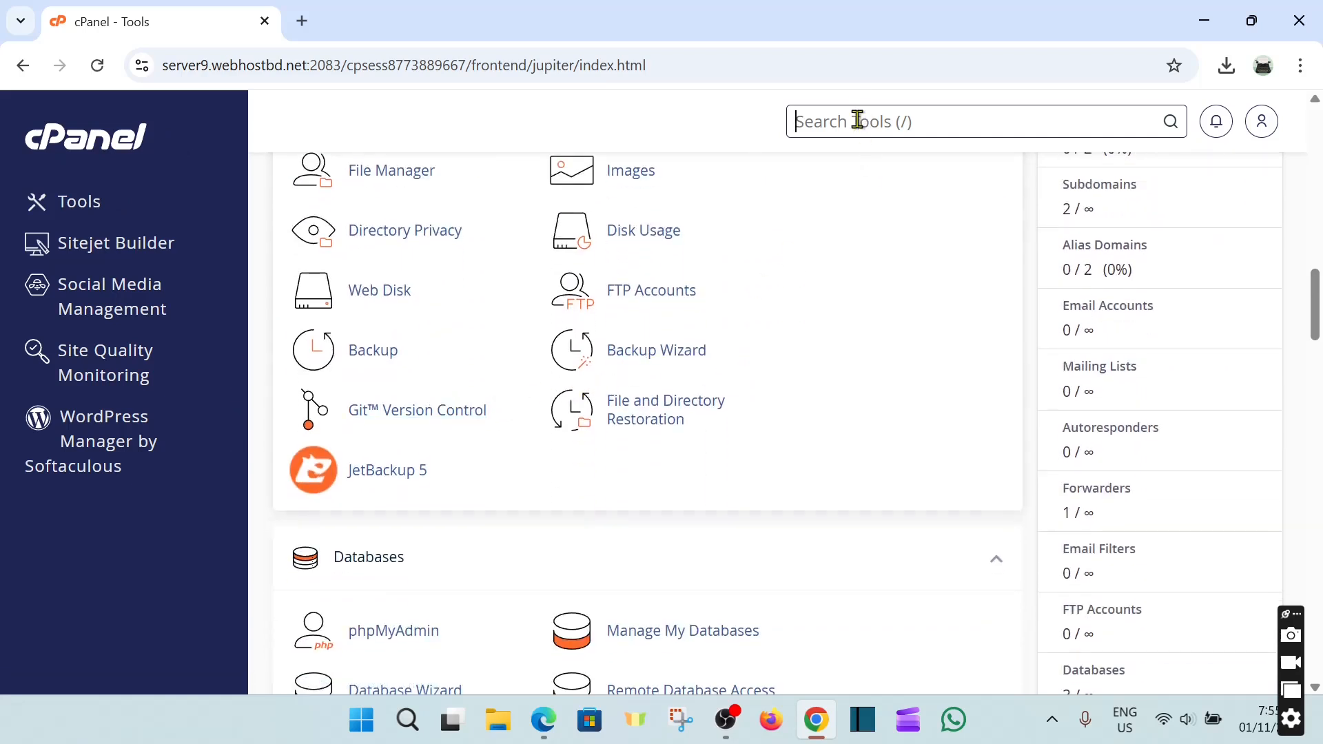
{"action": "left_click", "coordinate": [680, 353]}
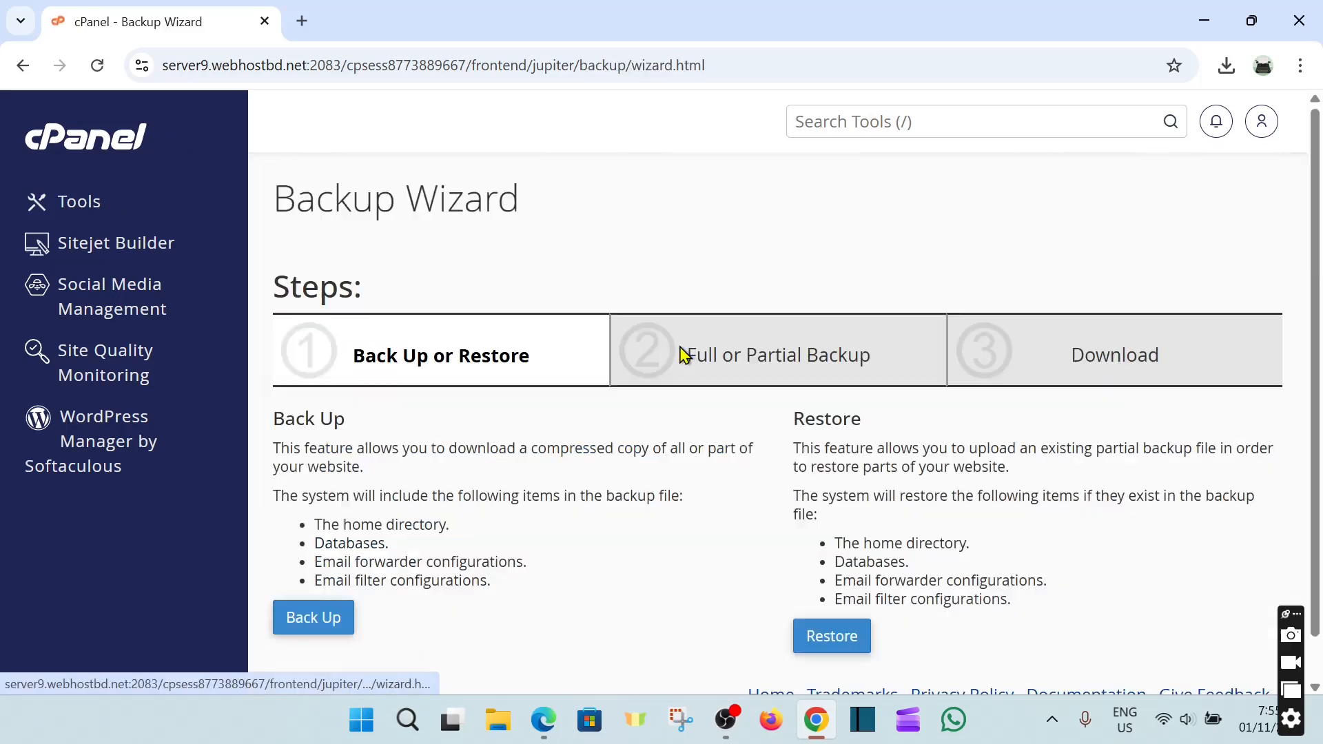
{"action": "scroll", "coordinate": [359, 445], "scroll_direction": "down", "scroll_amount": 1}
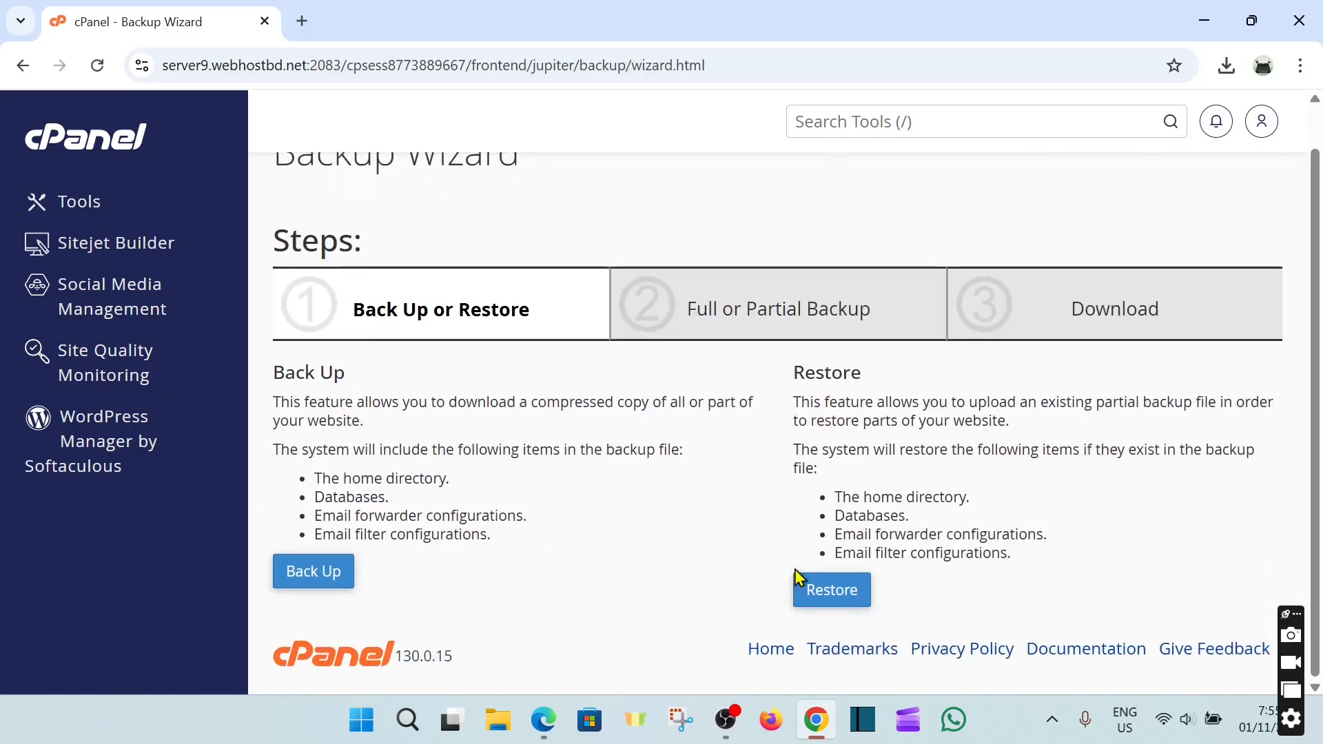
Step: Compare the Back Up and Restore options in the wizard and proceed with Back Up
{"action": "triple_click", "coordinate": [293, 374]}
{"action": "double_click", "coordinate": [819, 377]}
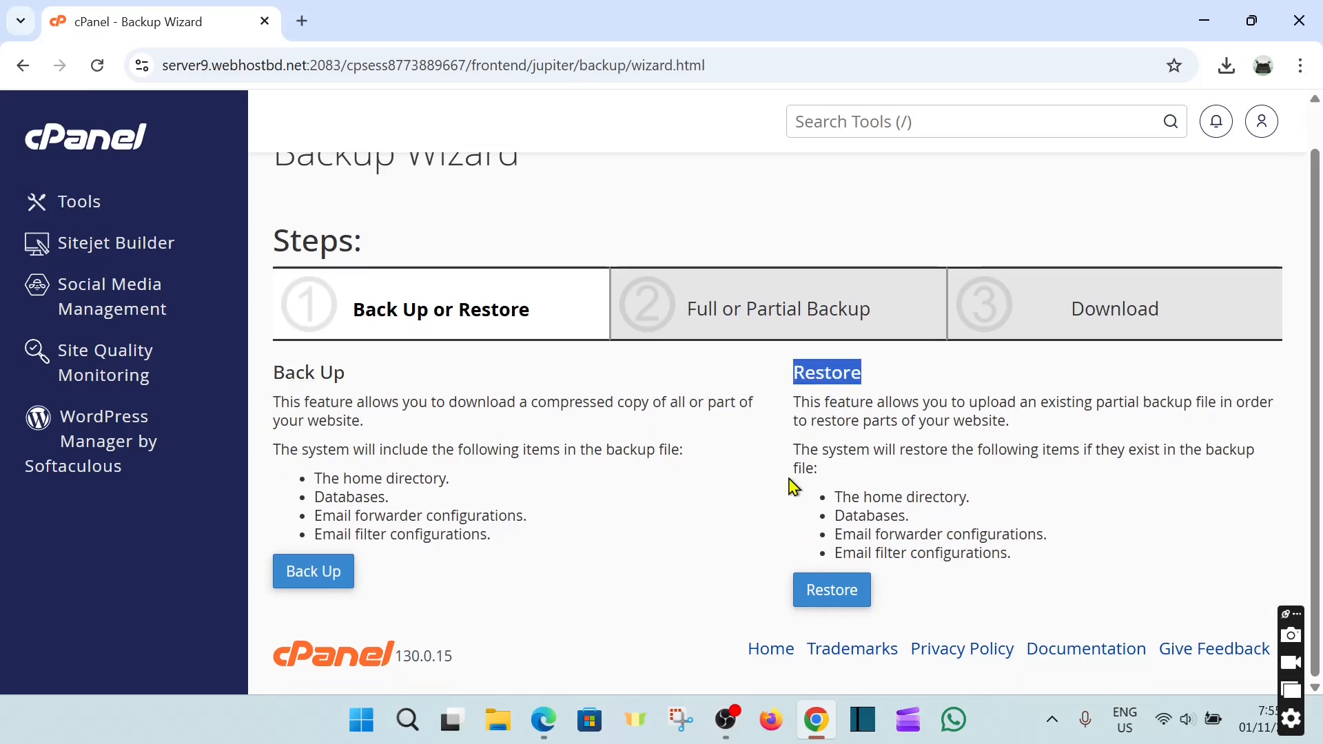
{"action": "triple_click", "coordinate": [255, 417]}
{"action": "left_click", "coordinate": [396, 425]}
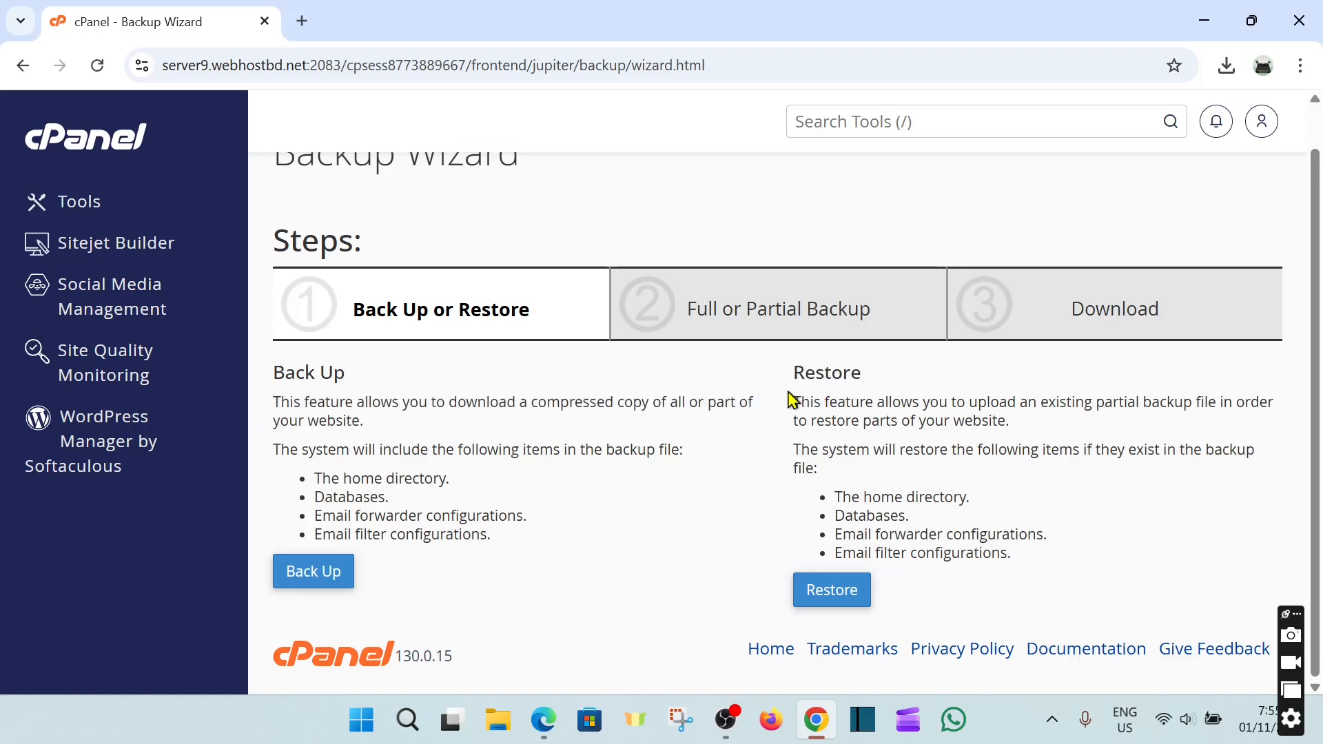
{"action": "double_click", "coordinate": [813, 372]}
{"action": "left_click", "coordinate": [614, 443]}
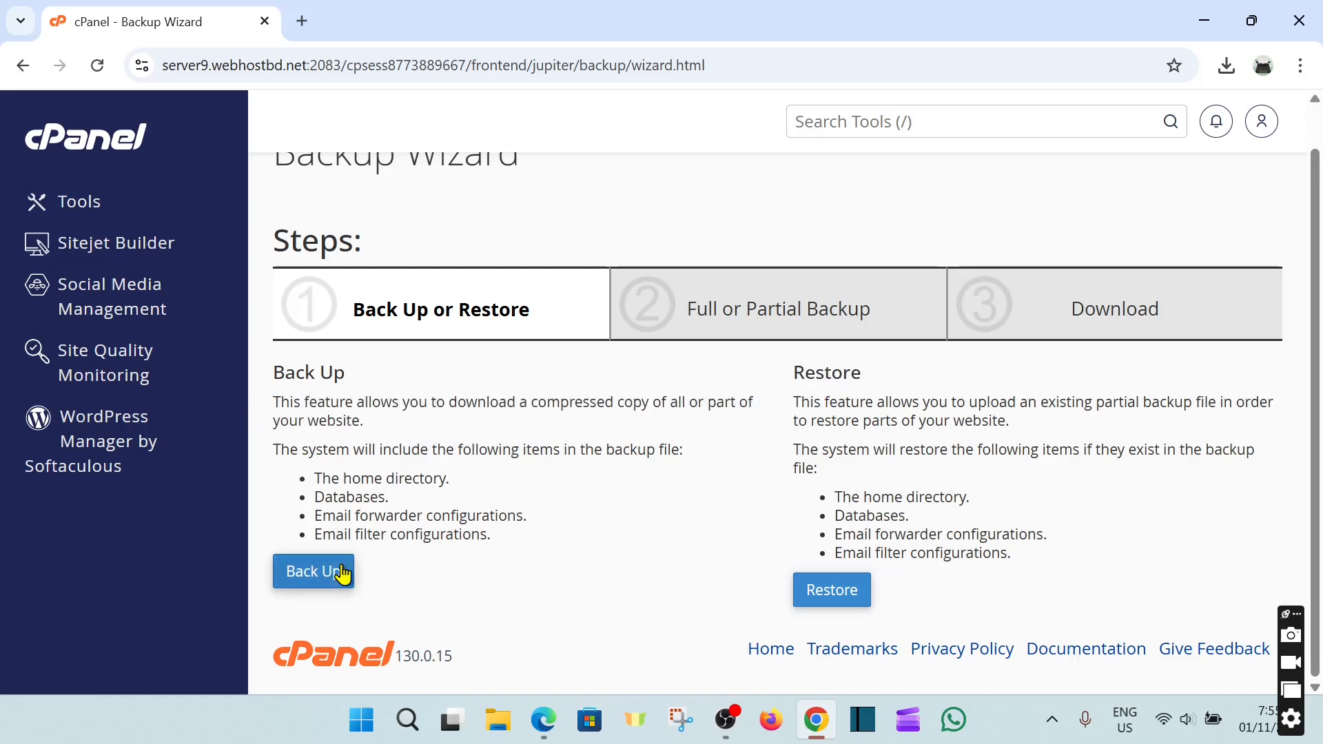
{"action": "left_click", "coordinate": [322, 584]}
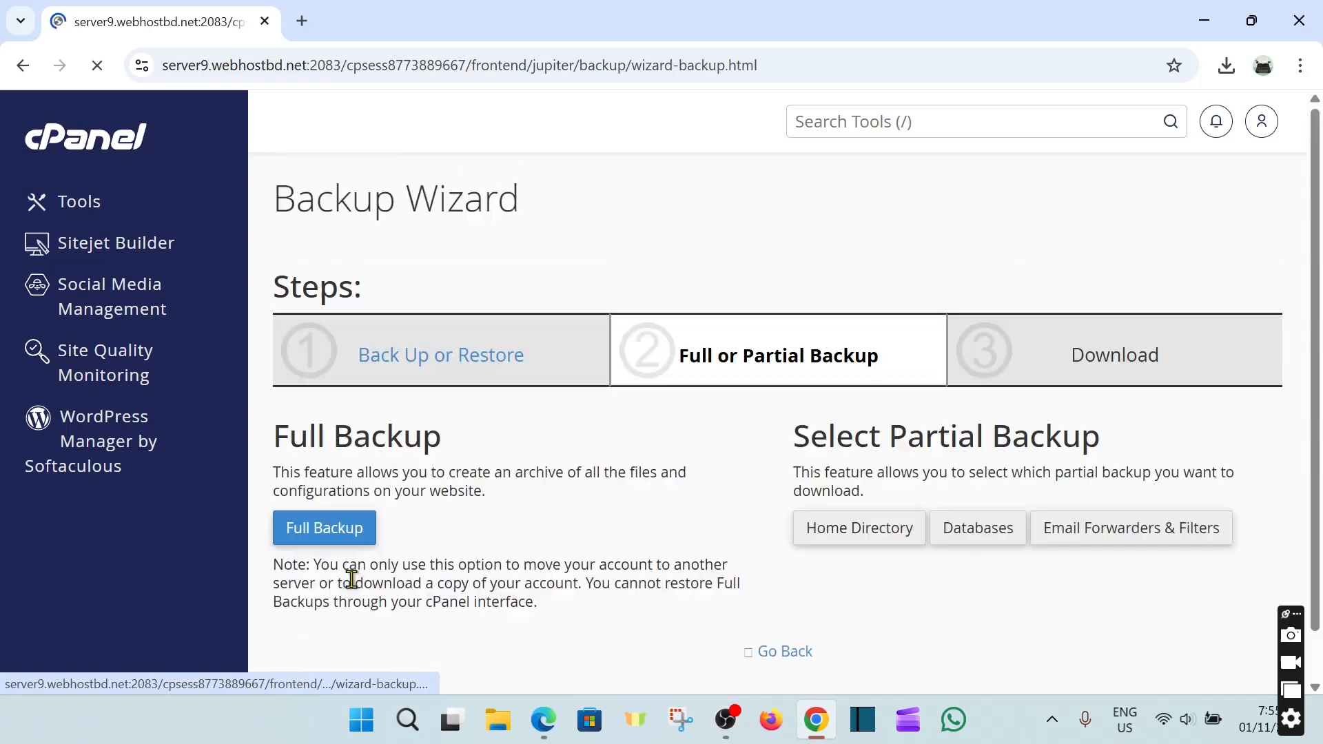
Step: Compare the full and partial backup options and choose Full Backup
{"action": "scroll", "coordinate": [381, 507], "scroll_direction": "down", "scroll_amount": 1}
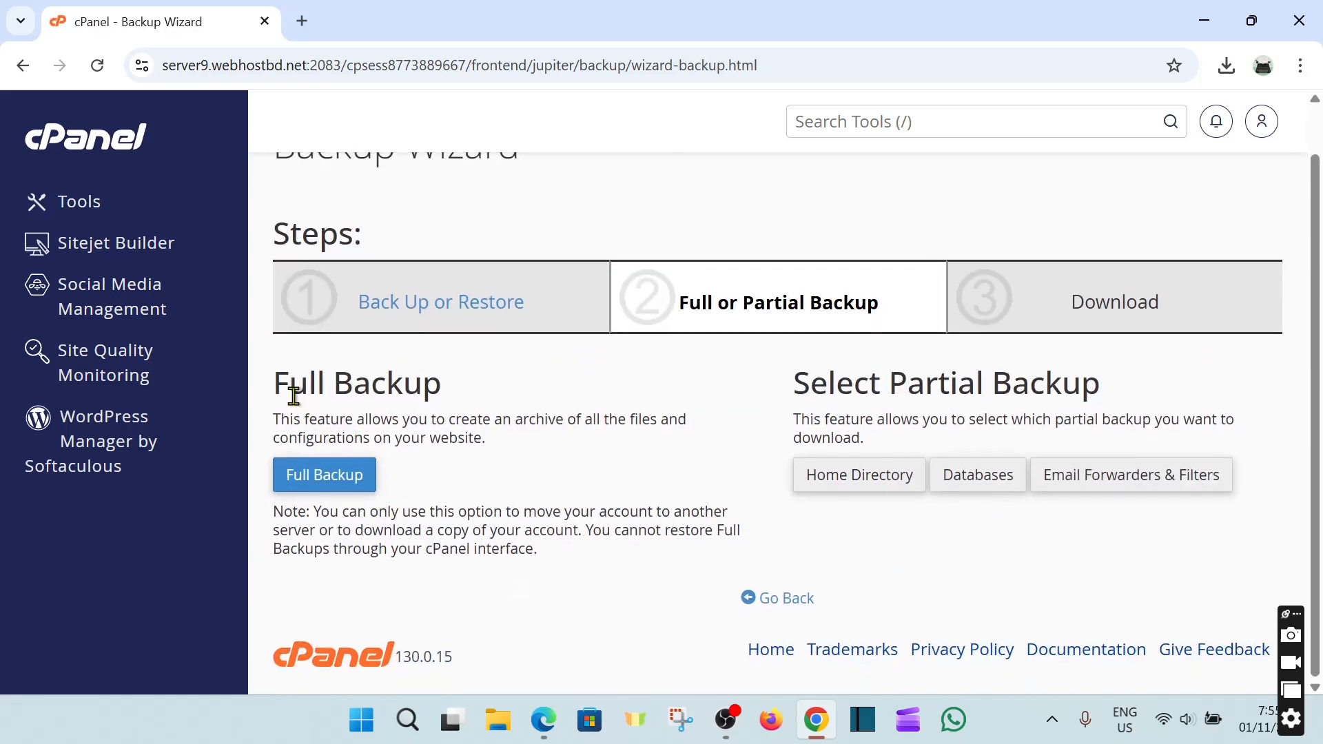
{"action": "left_click_drag", "start_coordinate": [296, 383], "coordinate": [448, 384]}
{"action": "left_click", "coordinate": [751, 387]}
{"action": "left_click_drag", "start_coordinate": [801, 388], "coordinate": [1084, 384]}
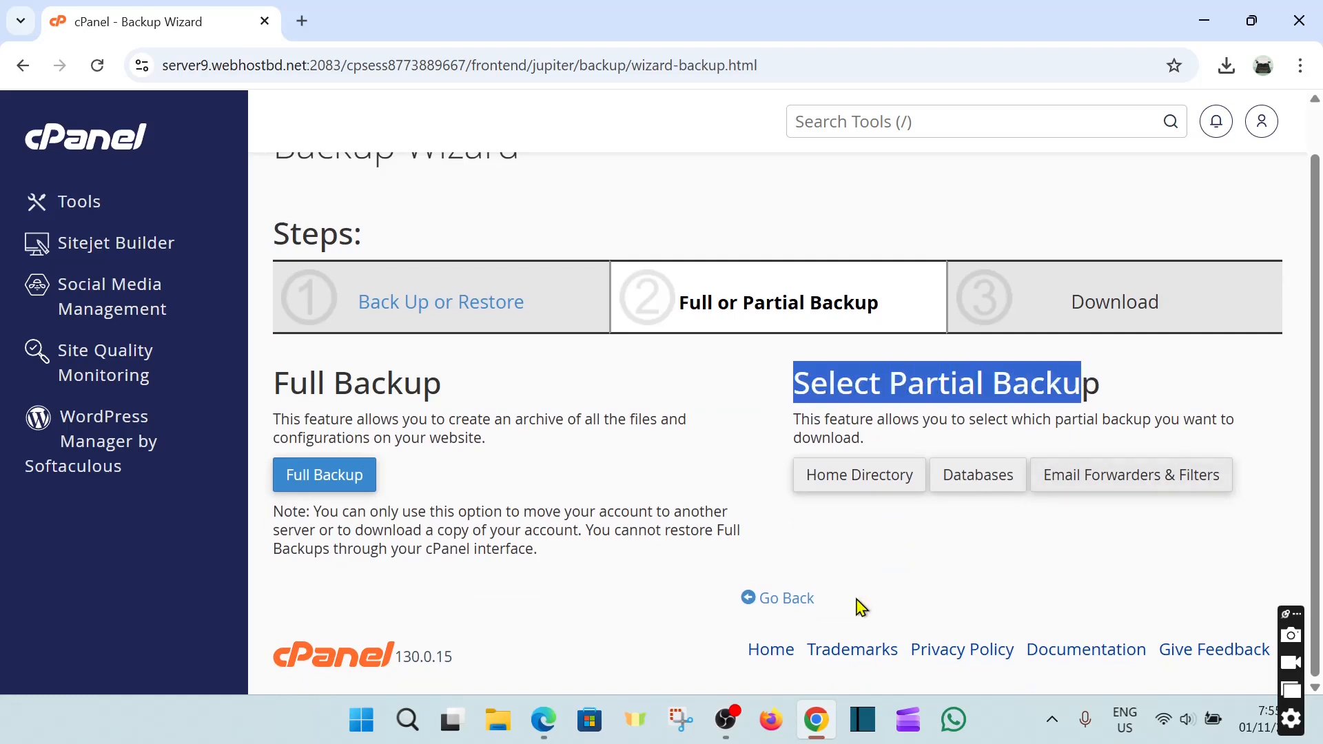
{"action": "left_click", "coordinate": [972, 499]}
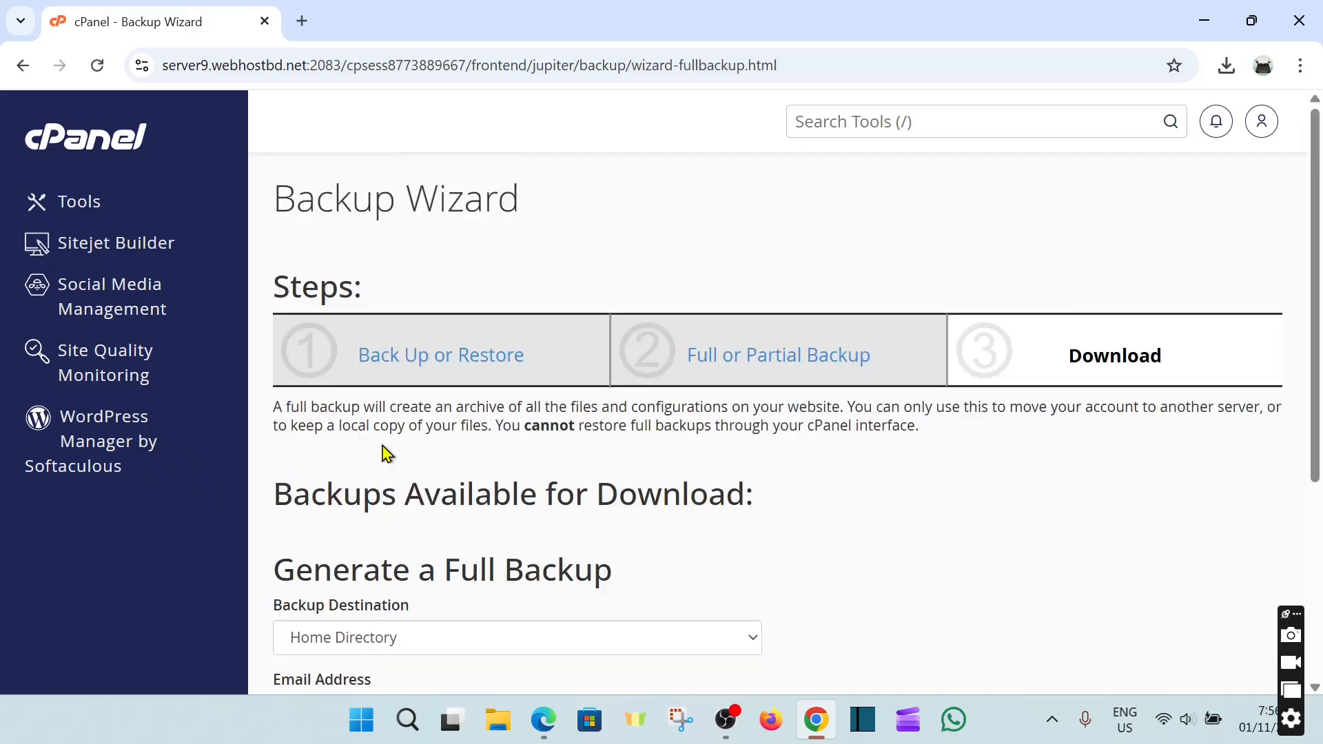
Step: Generate a full backup to the Home Directory with completion notice sent to the account's email address
{"action": "scroll", "coordinate": [414, 453], "scroll_direction": "down", "scroll_amount": 4}
{"action": "left_click", "coordinate": [569, 326]}
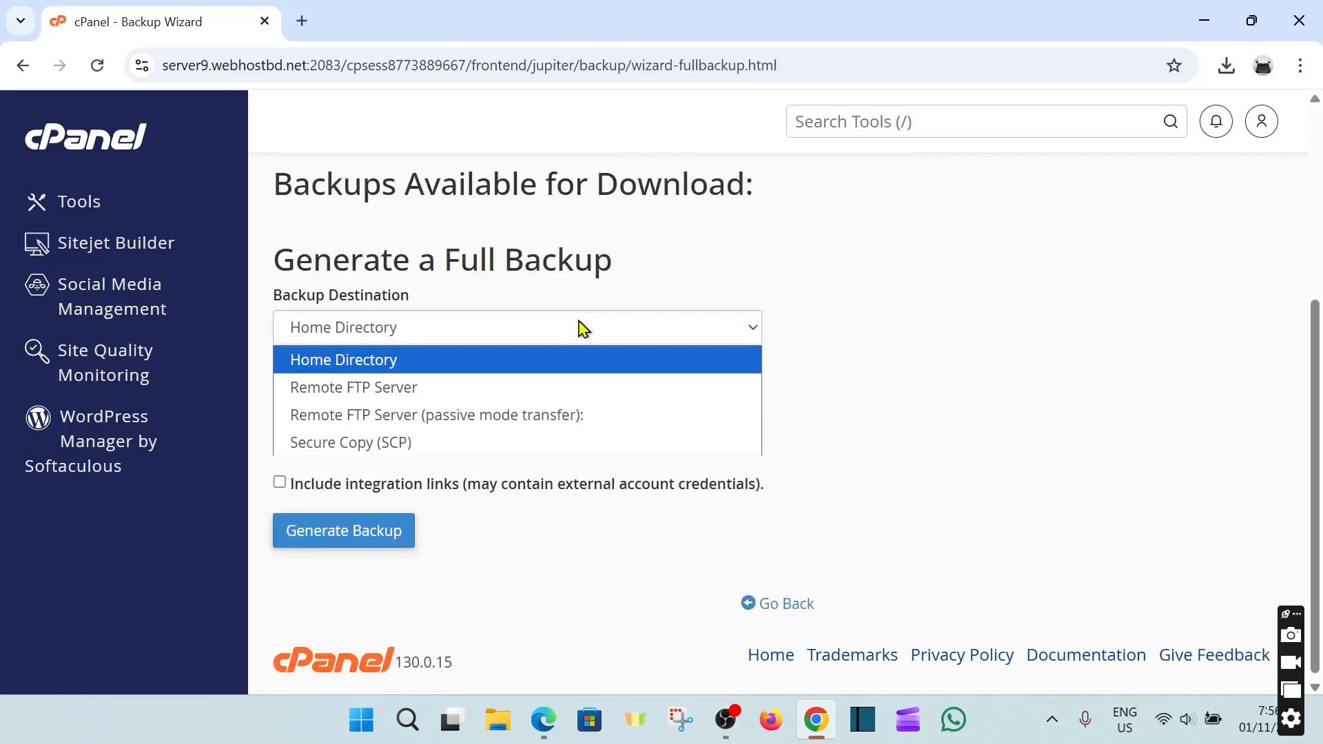
{"action": "left_click", "coordinate": [382, 361]}
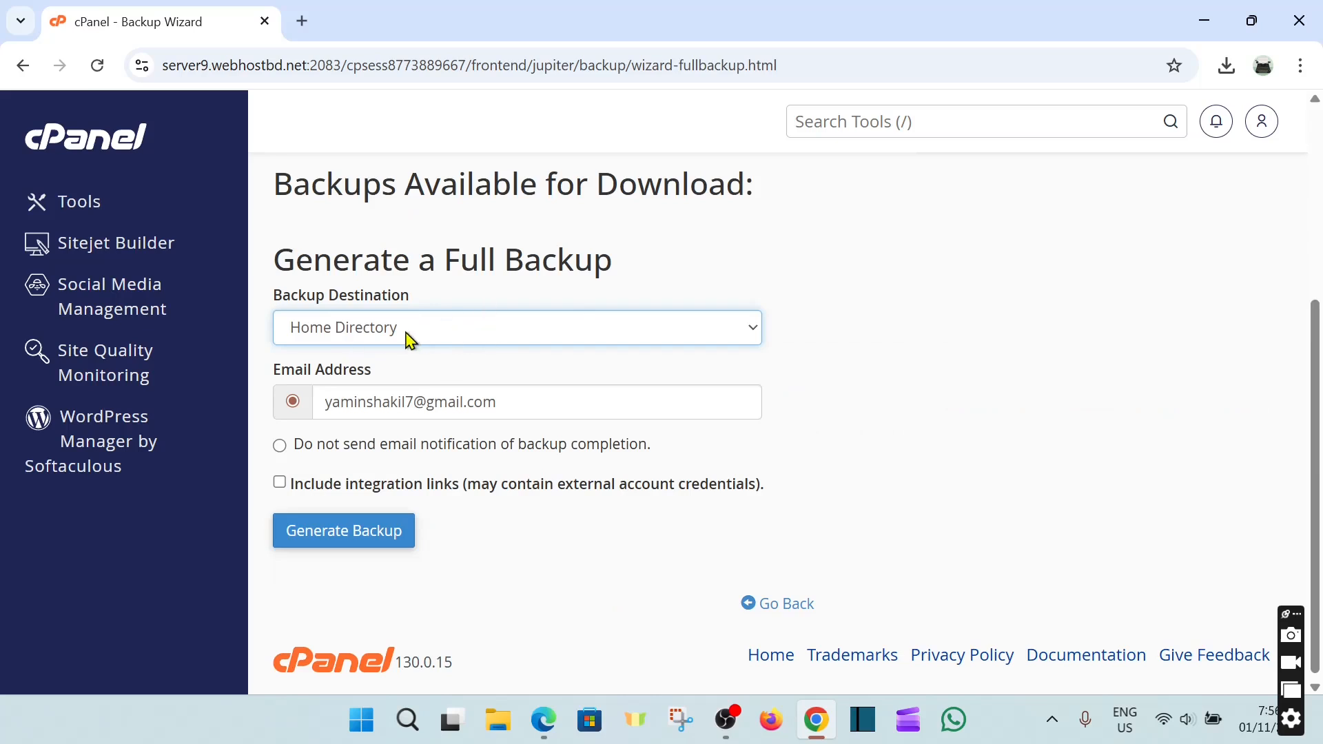
{"action": "triple_click", "coordinate": [426, 401]}
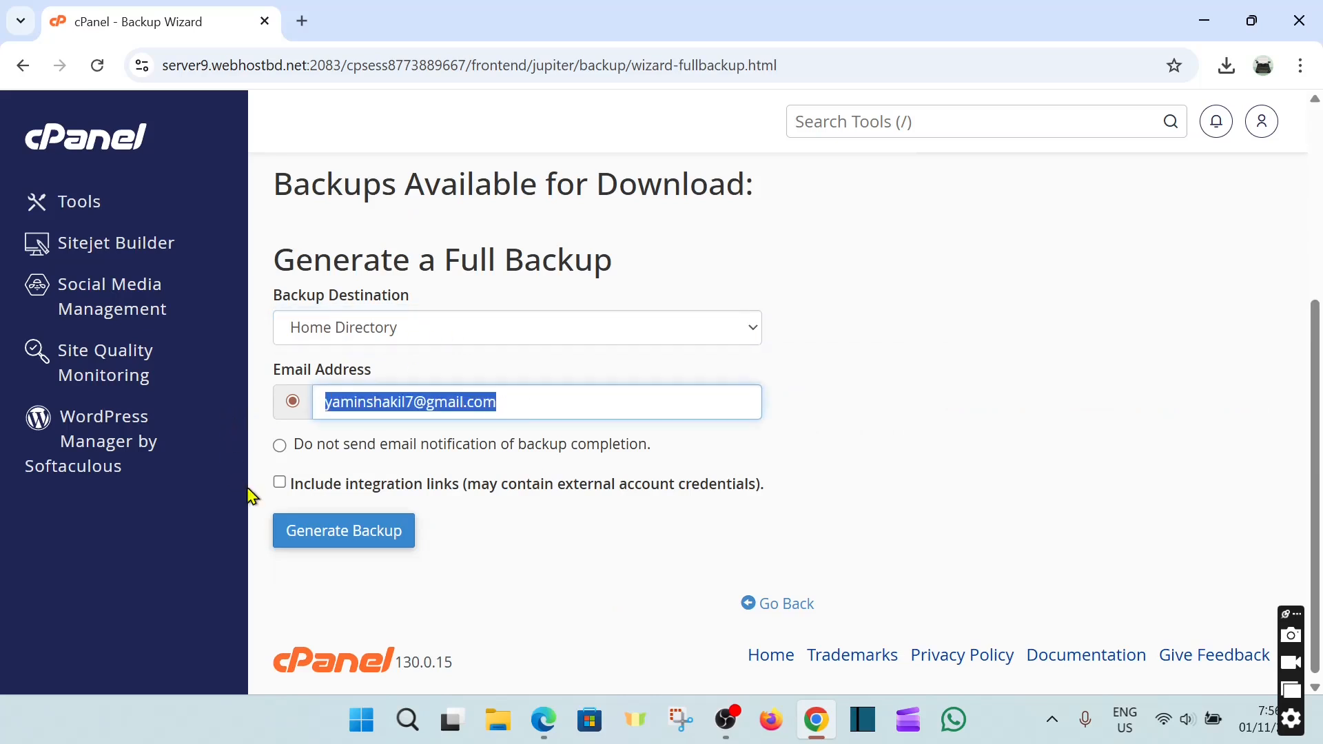
{"action": "left_click", "coordinate": [1003, 432]}
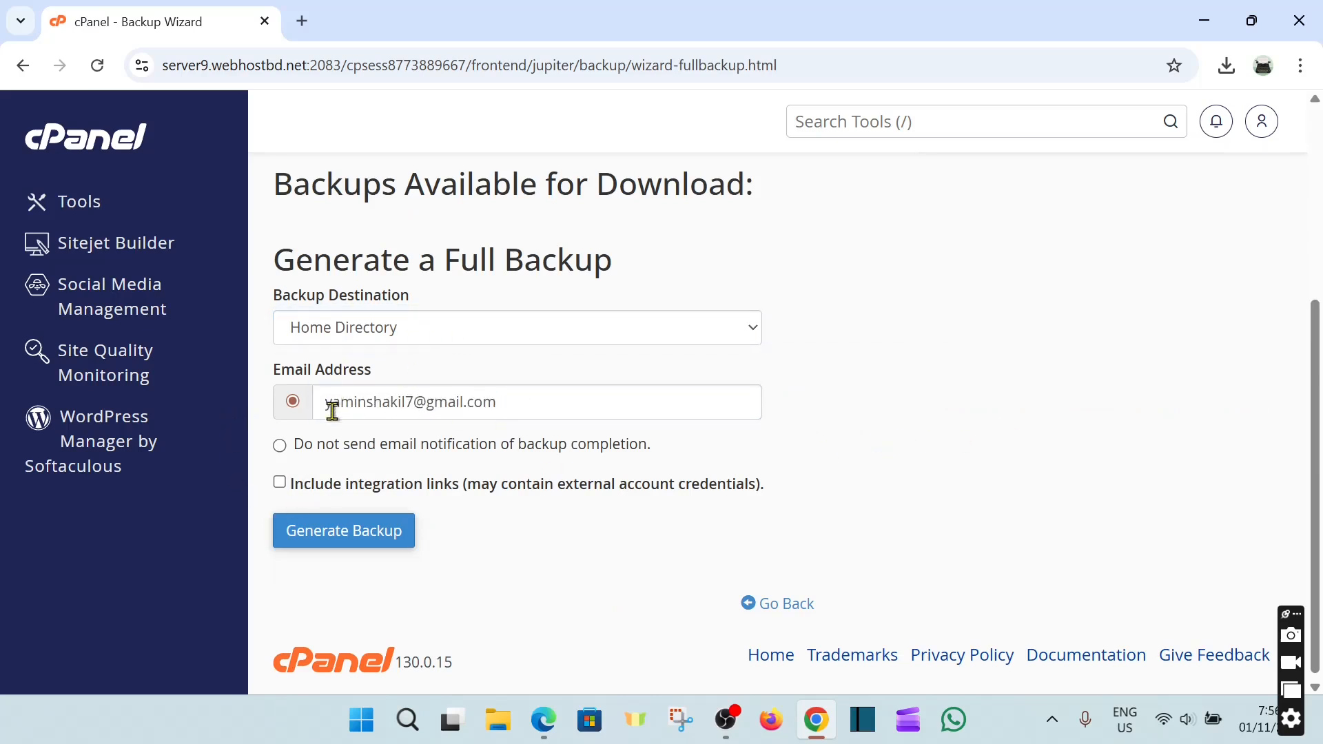
{"action": "left_click", "coordinate": [300, 450]}
{"action": "left_click", "coordinate": [292, 402]}
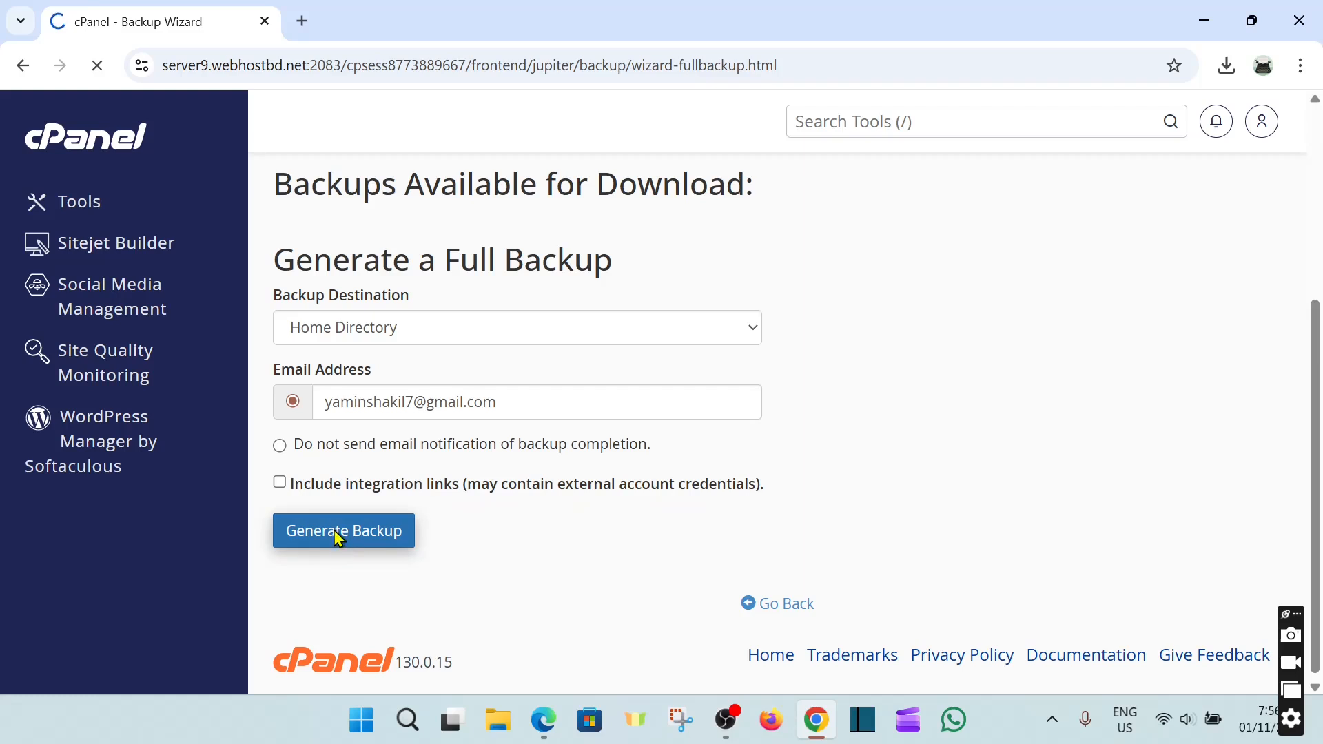
Step: Read the full backup status notice and go back to the wizard's full backup download page
{"action": "left_click_drag", "start_coordinate": [365, 268], "coordinate": [493, 268]}
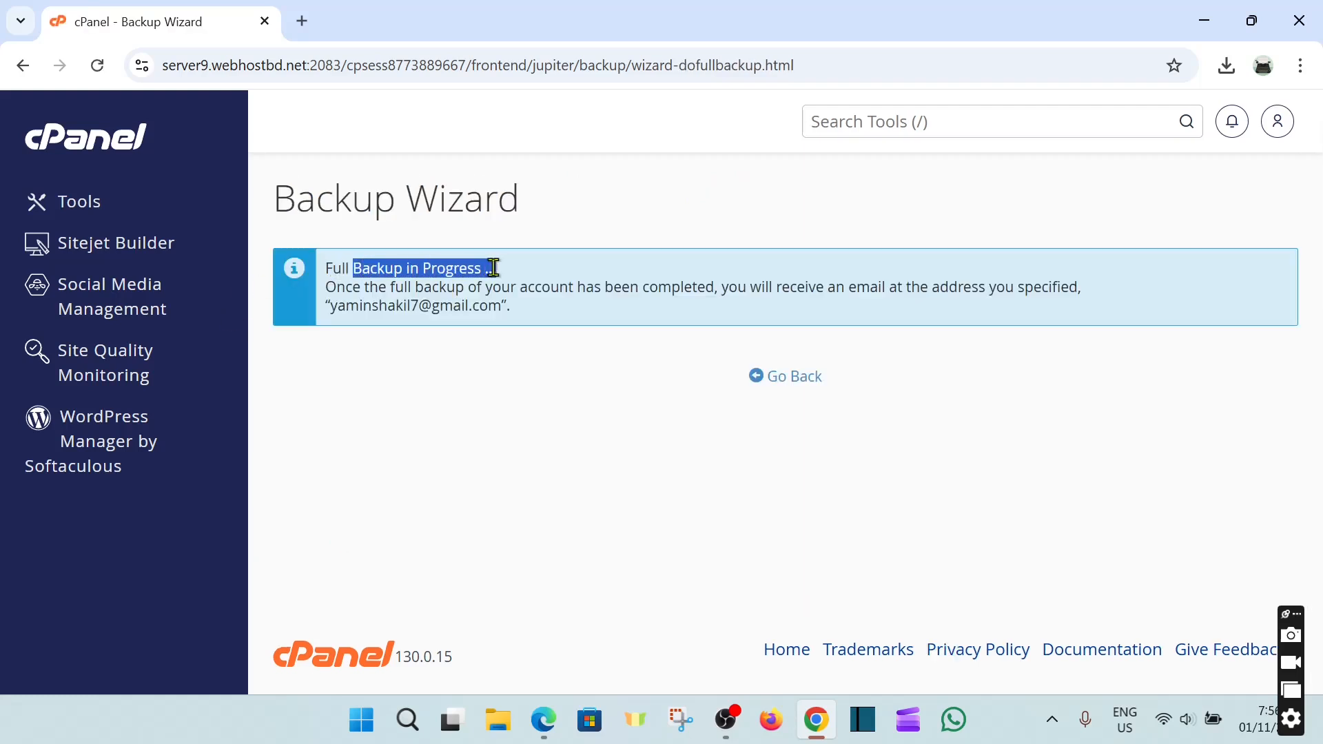
{"action": "left_click", "coordinate": [586, 403]}
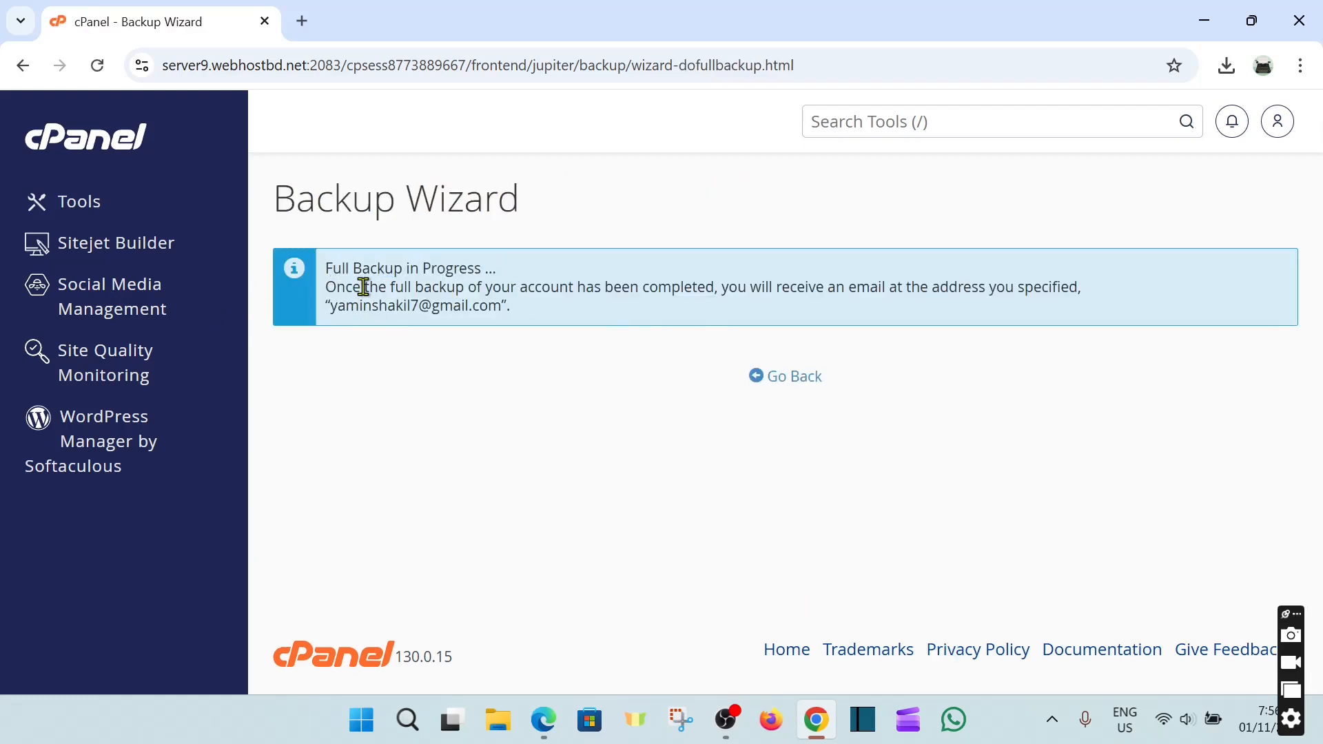
{"action": "left_click_drag", "start_coordinate": [514, 285], "coordinate": [1087, 291]}
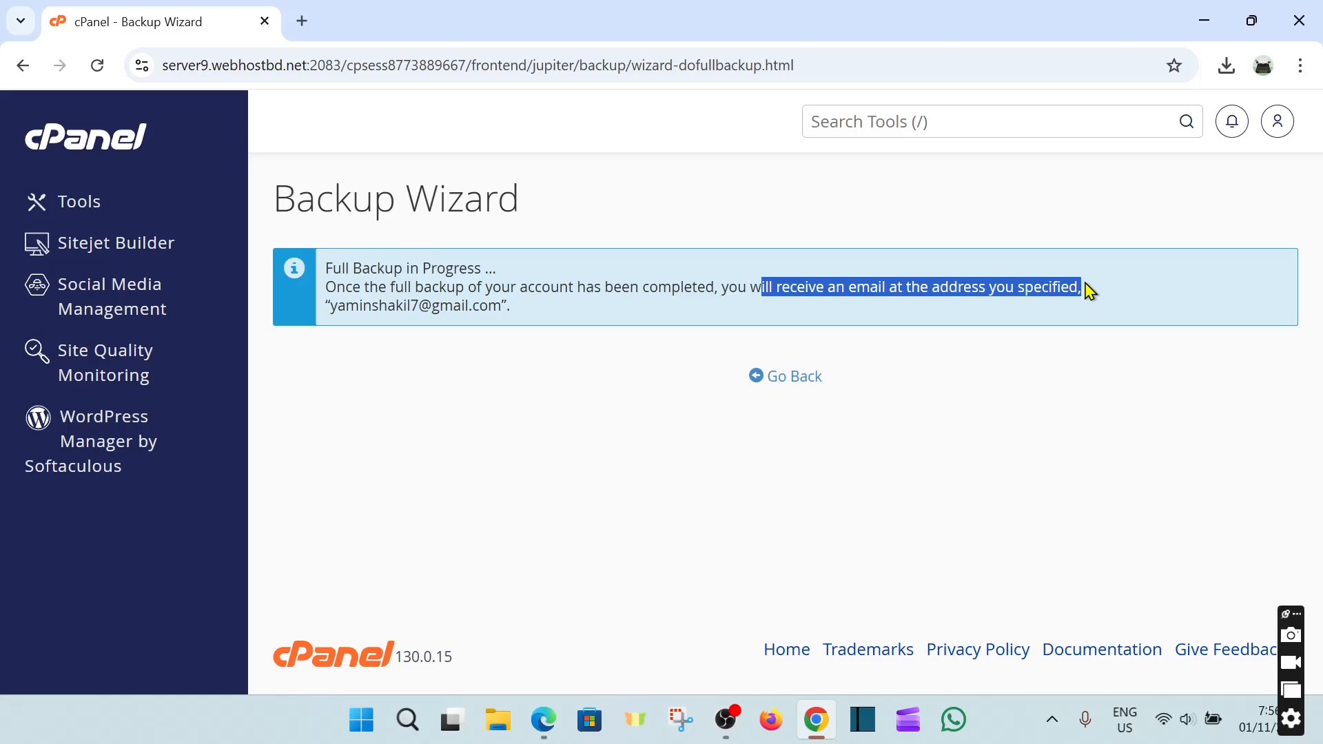
{"action": "left_click", "coordinate": [509, 426]}
{"action": "left_click", "coordinate": [789, 380]}
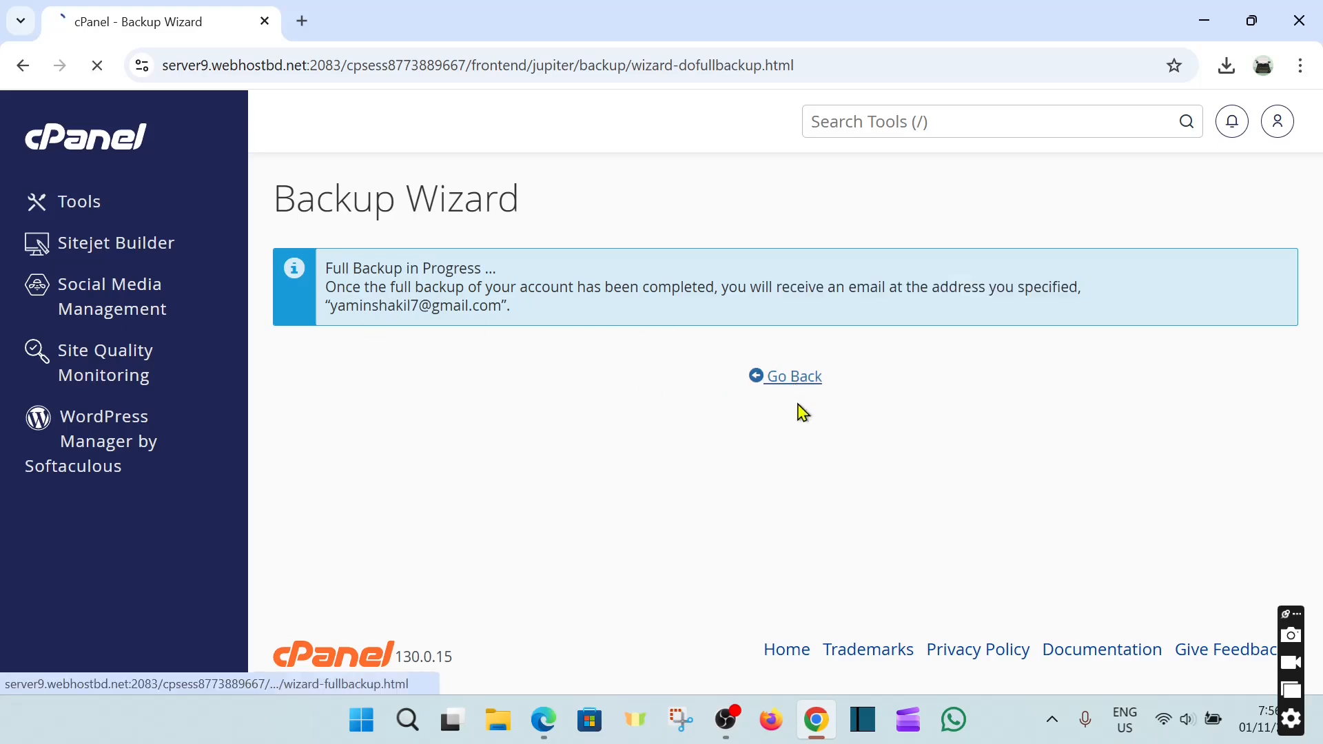
Step: Download the backup archive backup-11.1.2025_13-56-24_unipexel.tar.gz and show the downloaded file in its folder
{"action": "scroll", "coordinate": [633, 562], "scroll_direction": "down", "scroll_amount": 3}
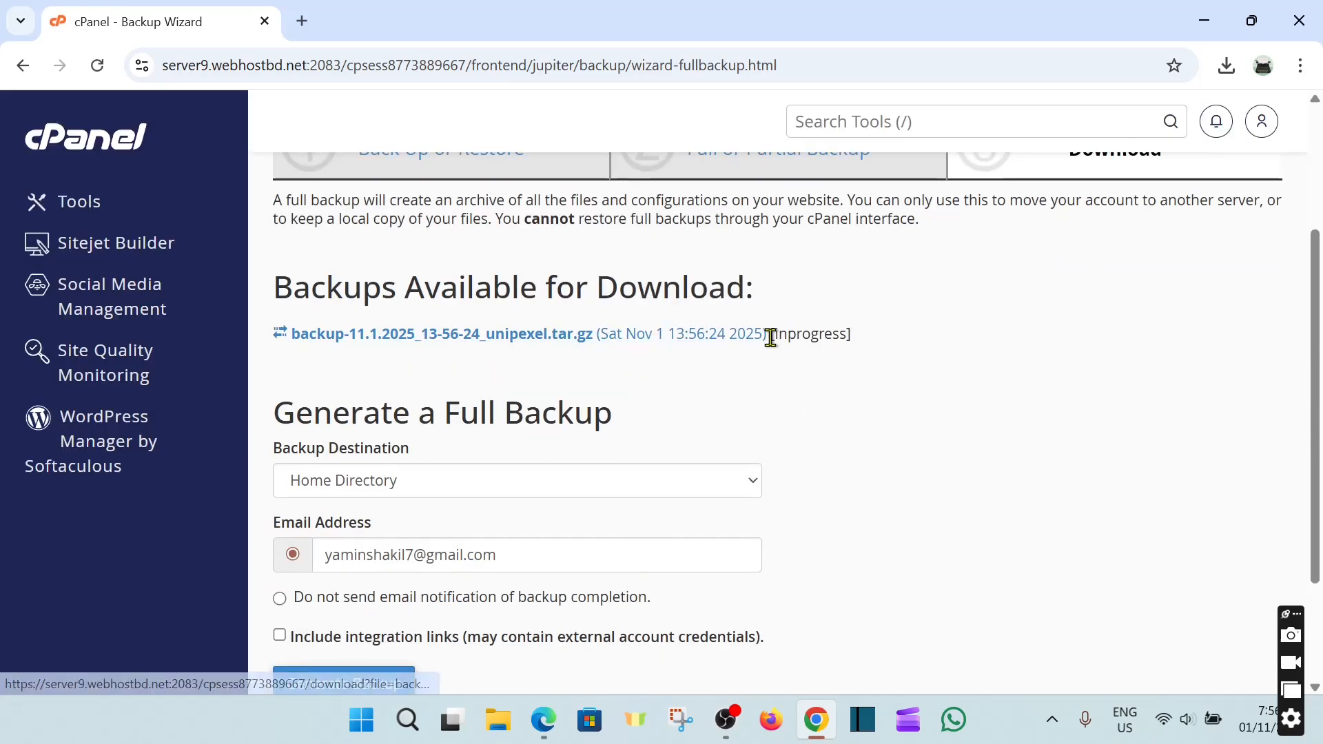
{"action": "left_click", "coordinate": [559, 349]}
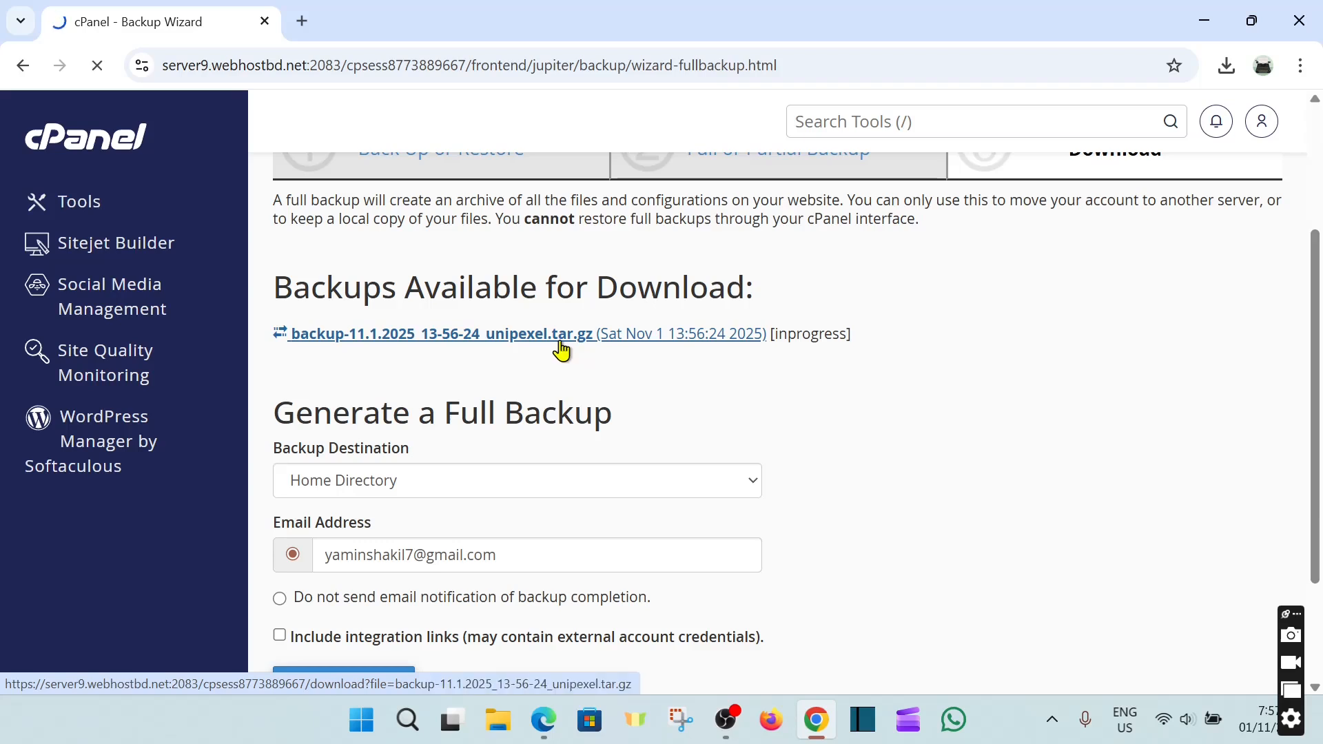
{"action": "left_click", "coordinate": [1226, 67]}
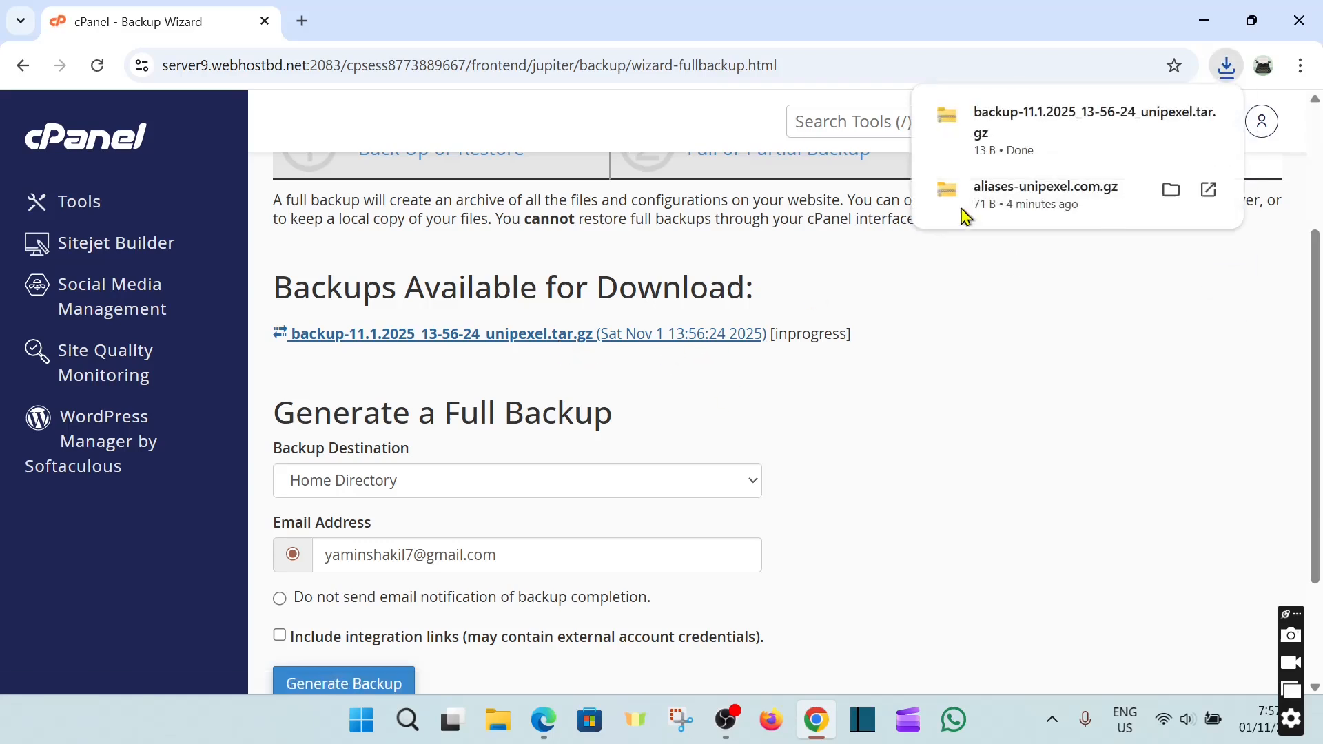
{"action": "left_click", "coordinate": [1171, 117]}
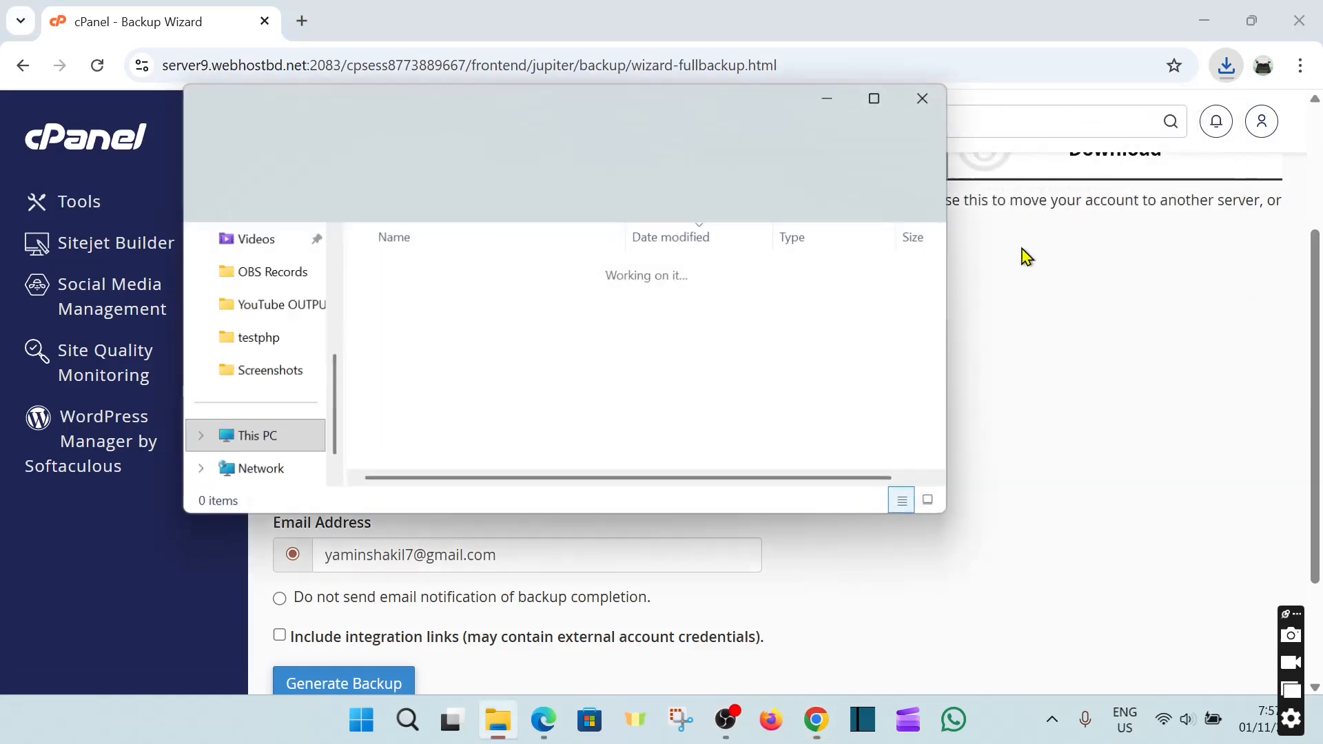
{"action": "left_click", "coordinate": [1175, 289]}
Step: Open the cPanel tools page in a new browser tab and launch File Manager from it
{"action": "scroll", "coordinate": [632, 383], "scroll_direction": "up", "scroll_amount": 3}
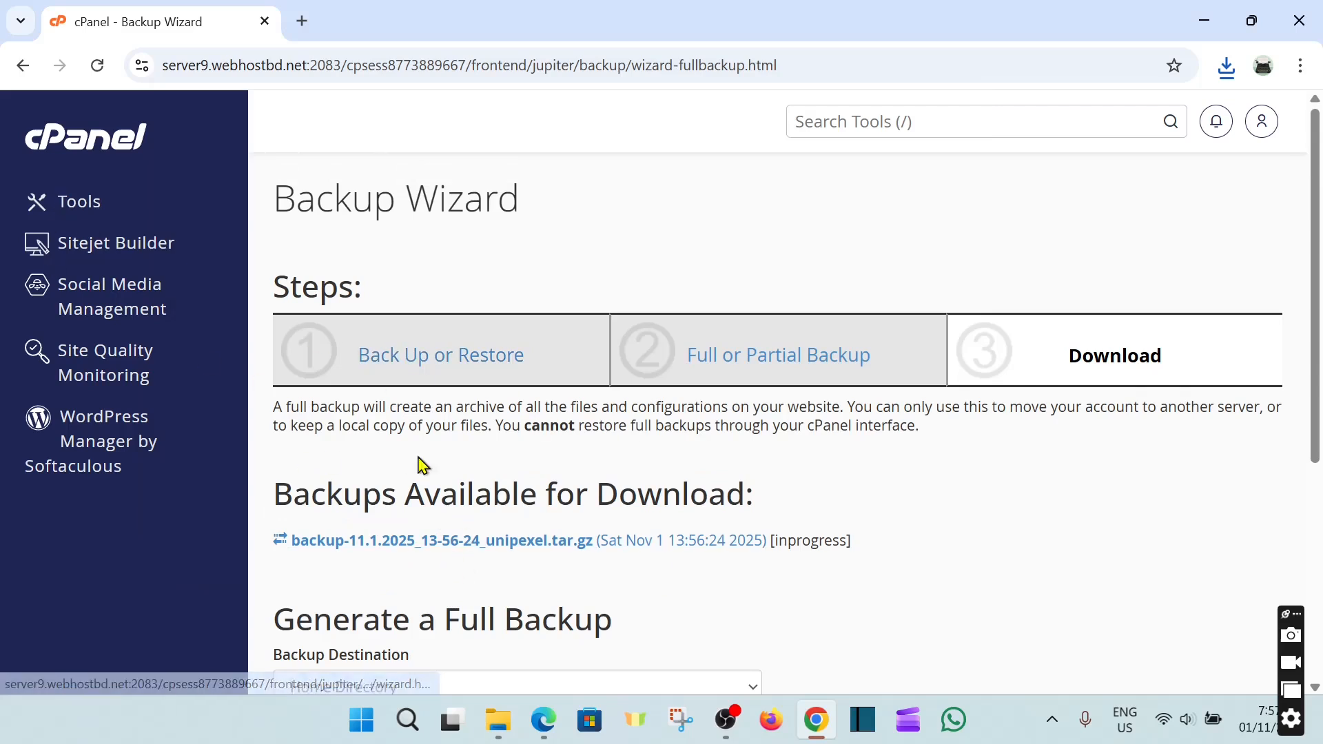
{"action": "right_click", "coordinate": [95, 136]}
{"action": "left_click", "coordinate": [154, 146]}
{"action": "left_click", "coordinate": [414, 19]}
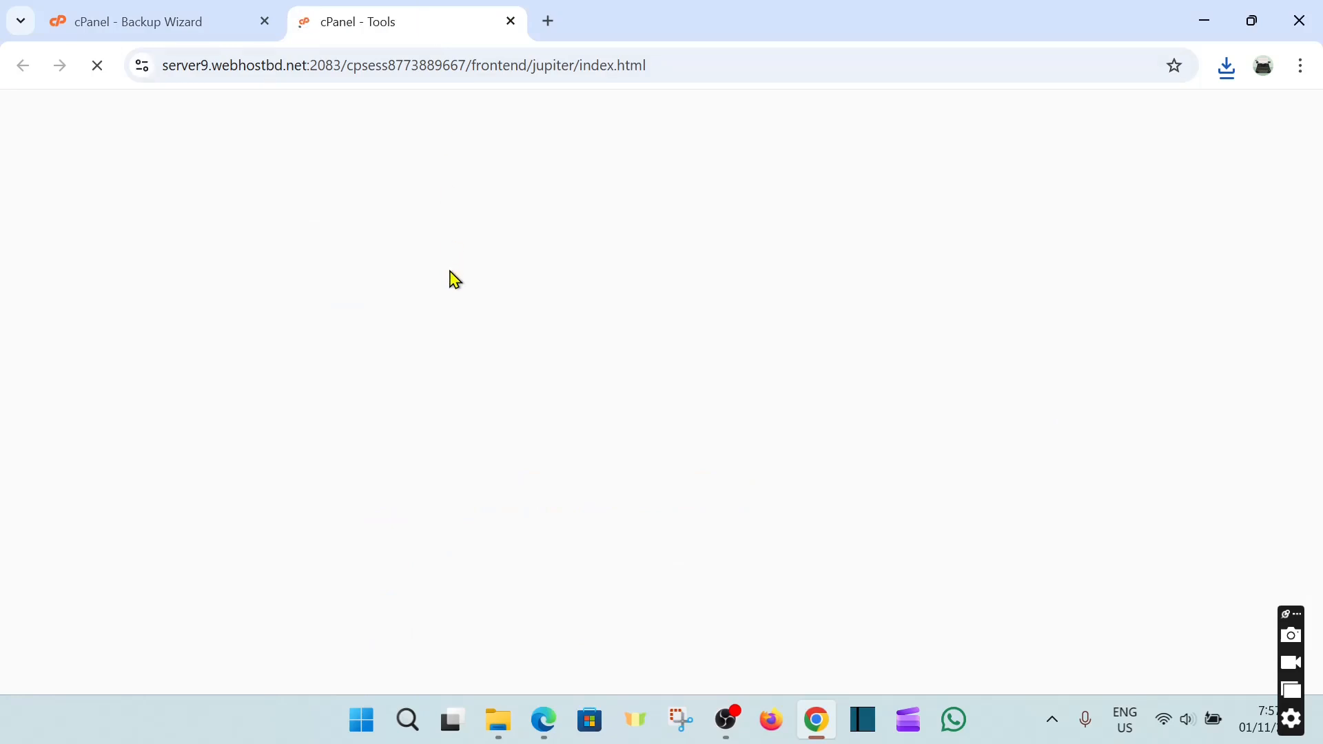
{"action": "scroll", "coordinate": [448, 278], "scroll_direction": "down", "scroll_amount": 10}
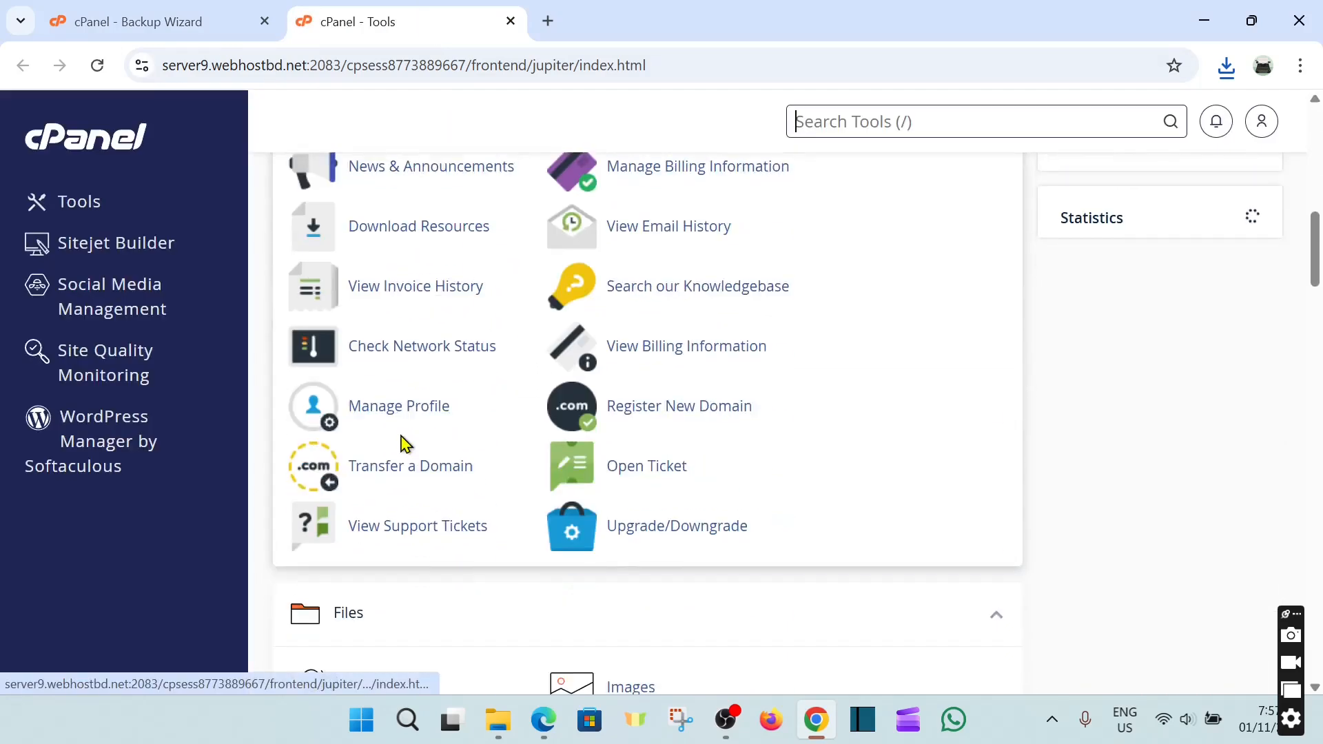
{"action": "scroll", "coordinate": [402, 441], "scroll_direction": "down", "scroll_amount": 3}
{"action": "left_click", "coordinate": [380, 481]}
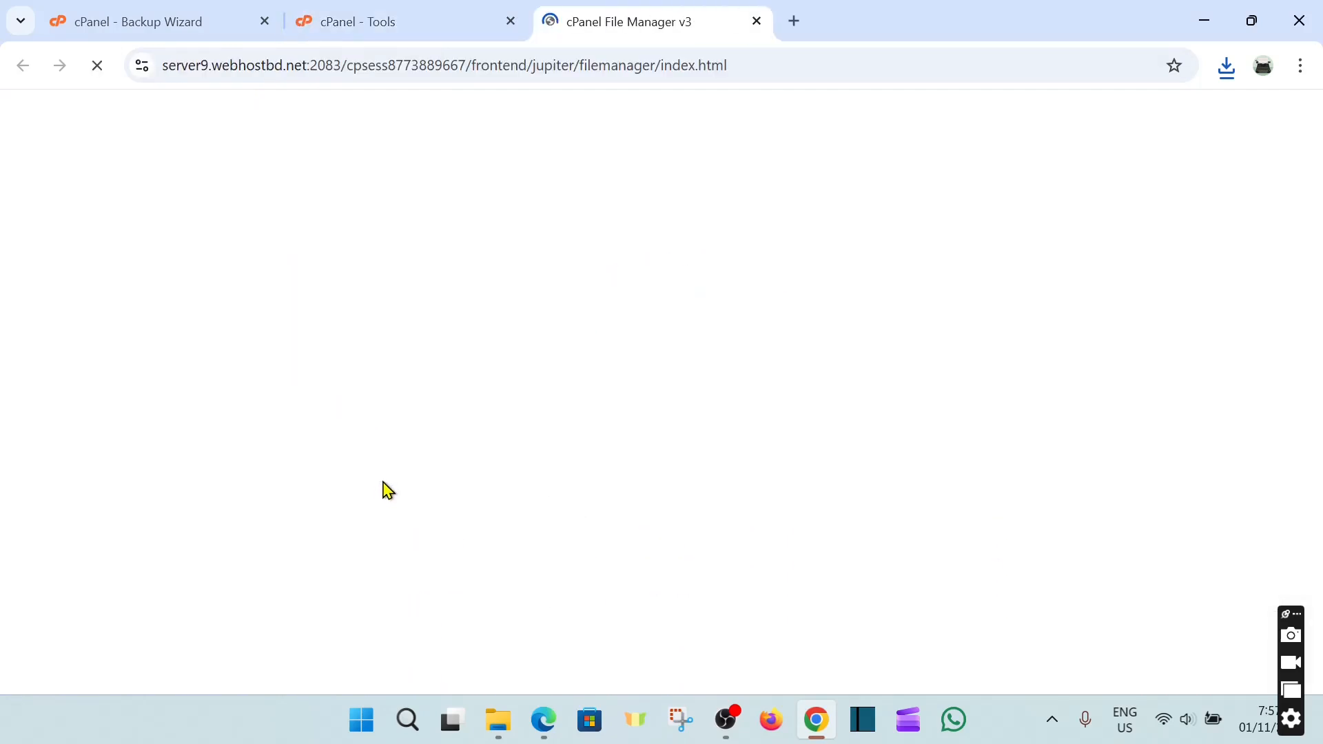
Step: Permanently delete everything in the public_html folder, including talktalk.unipexel.com, test.unipexel.com and .htaccess, skipping the trash
{"action": "scroll", "coordinate": [184, 495], "scroll_direction": "down", "scroll_amount": 2}
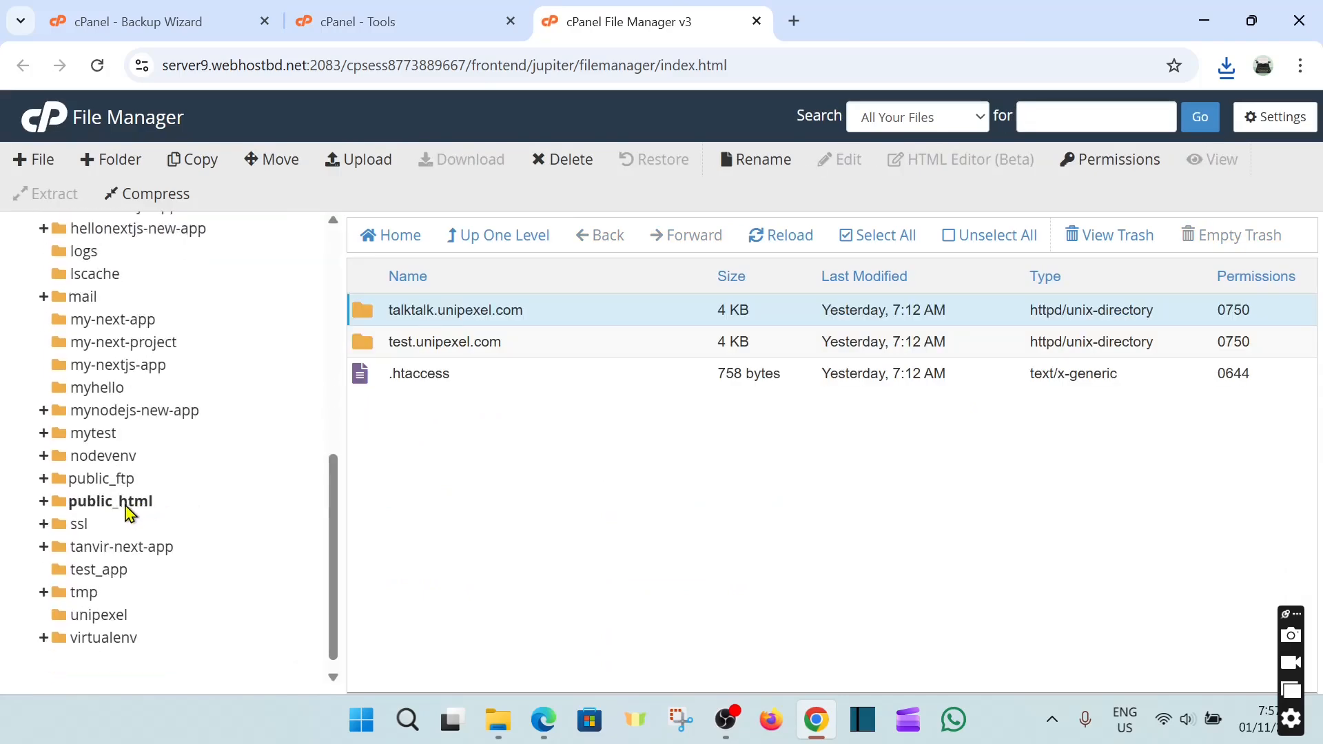
{"action": "left_click", "coordinate": [121, 507]}
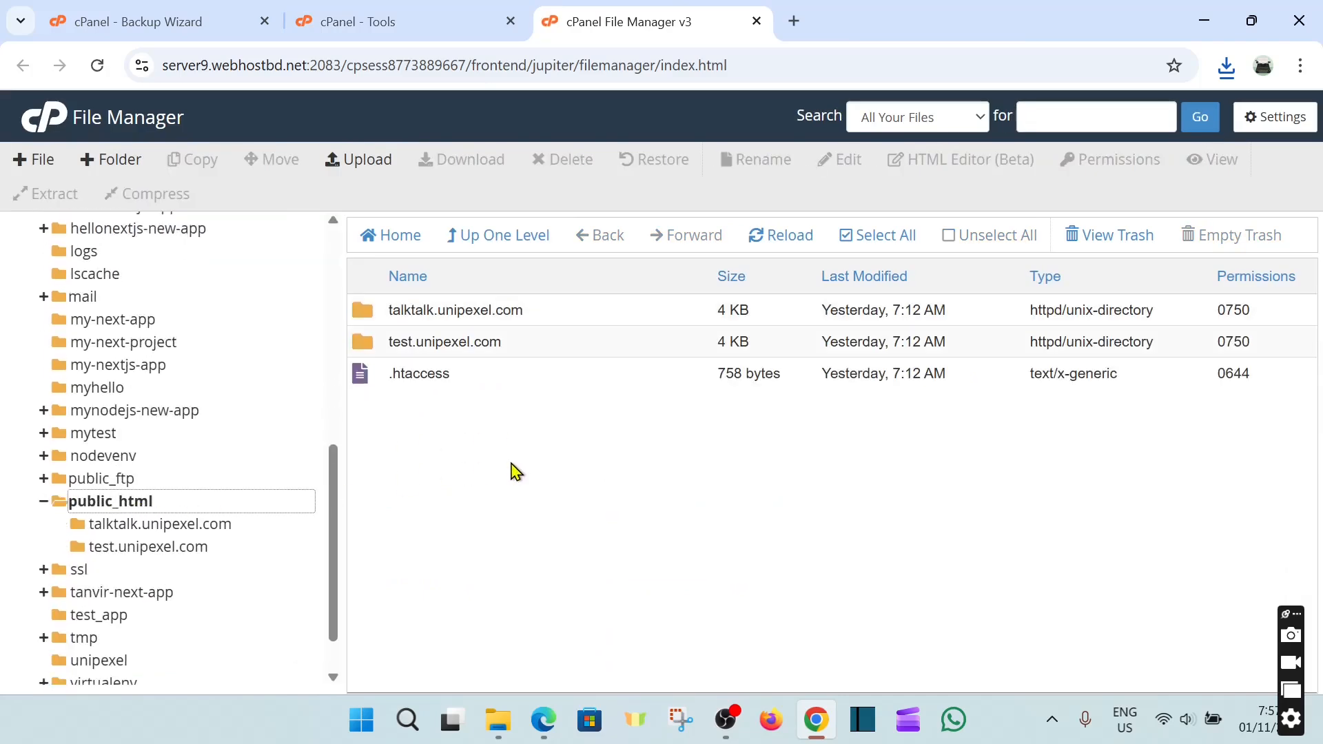
{"action": "left_click", "coordinate": [857, 236]}
{"action": "left_click", "coordinate": [566, 162]}
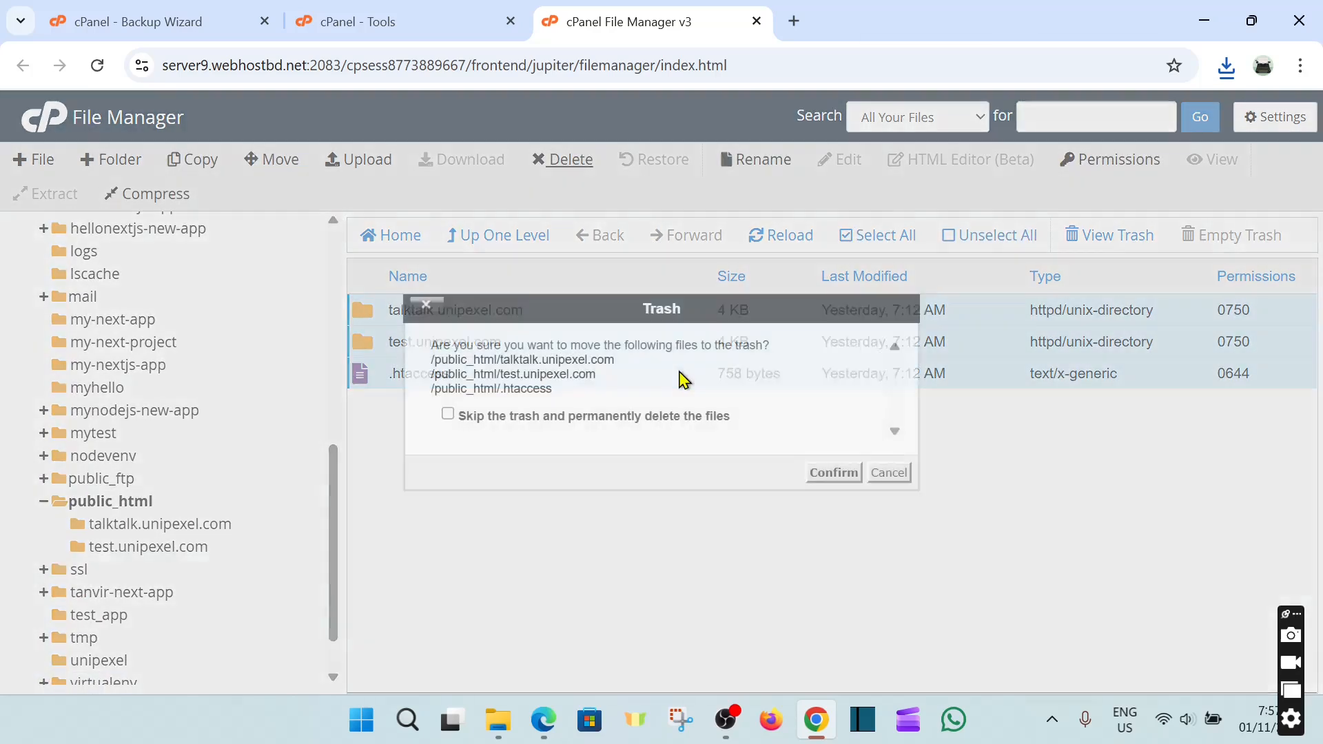
{"action": "left_click", "coordinate": [652, 417]}
{"action": "left_click", "coordinate": [834, 472]}
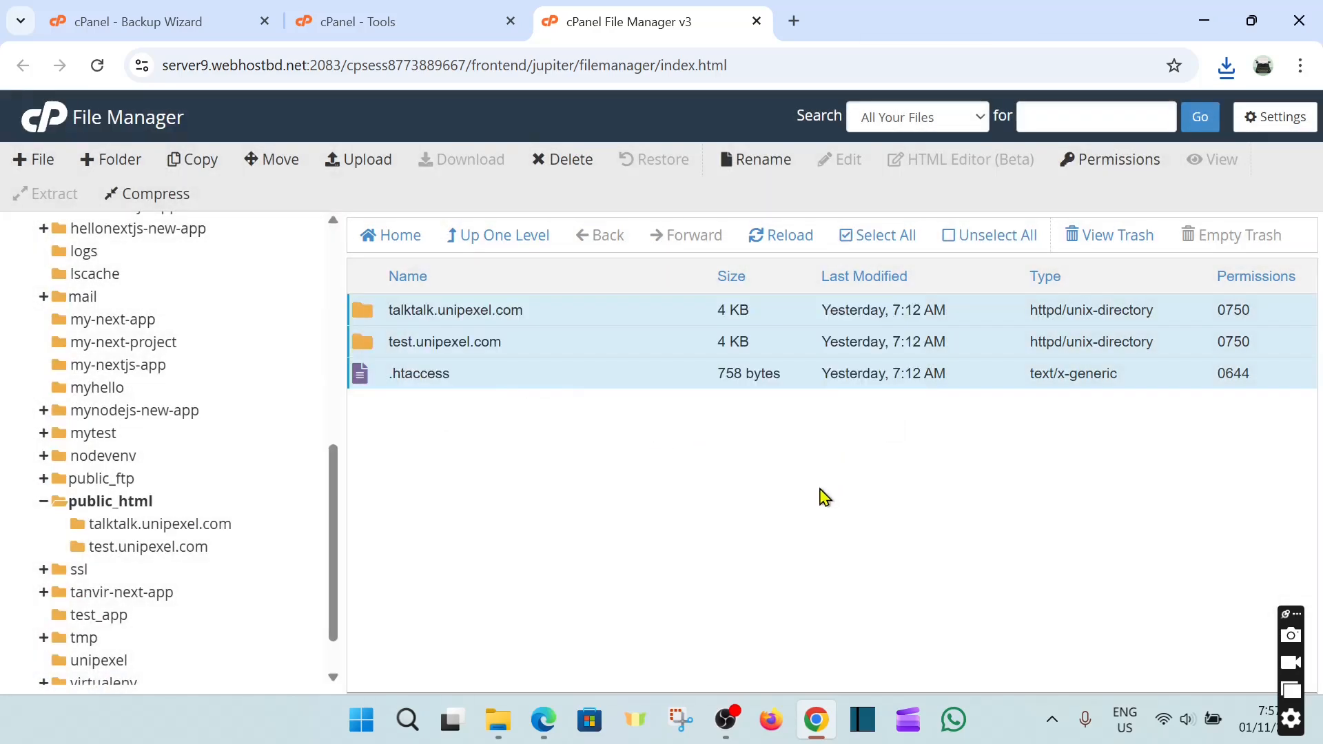
{"action": "left_click_drag", "start_coordinate": [521, 314], "coordinate": [508, 396]}
{"action": "left_click", "coordinate": [512, 397]}
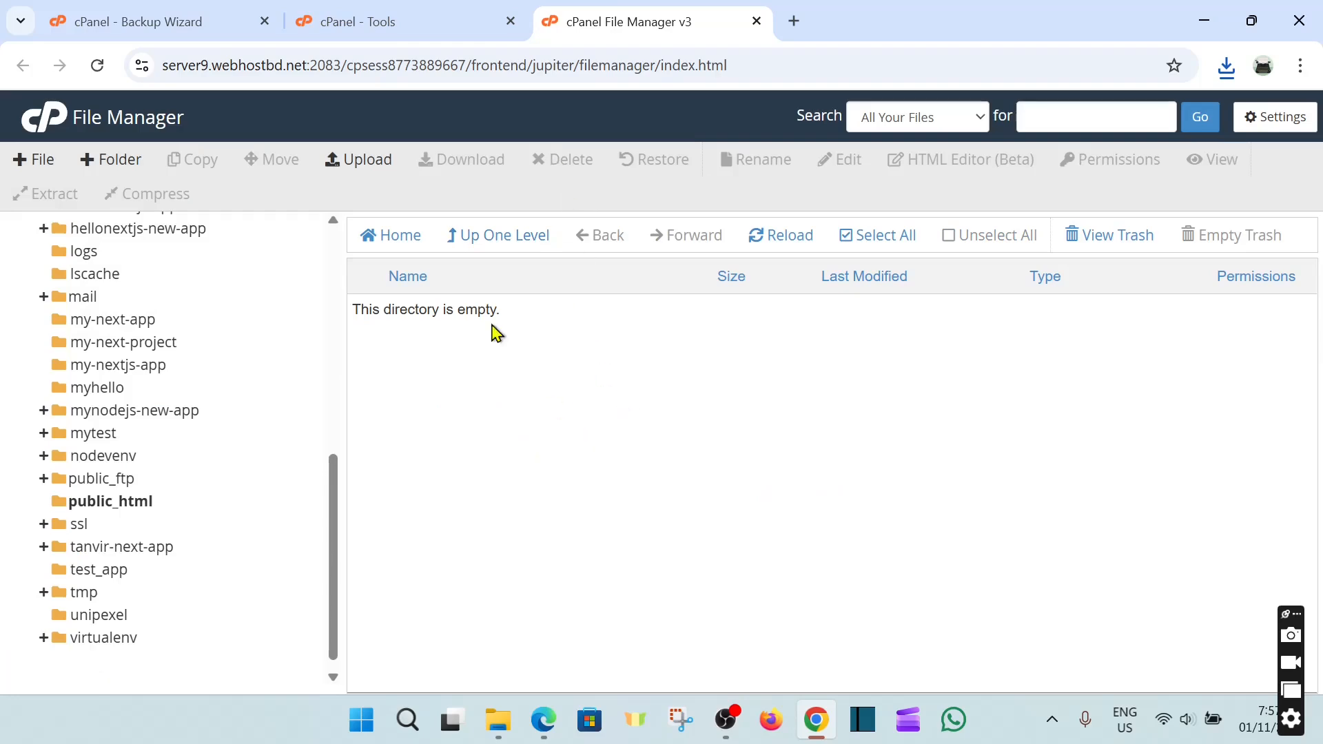
Step: Go back to the cPanel tools page, reload it, and open the Backup Wizard from the Files section
{"action": "left_click", "coordinate": [452, 19]}
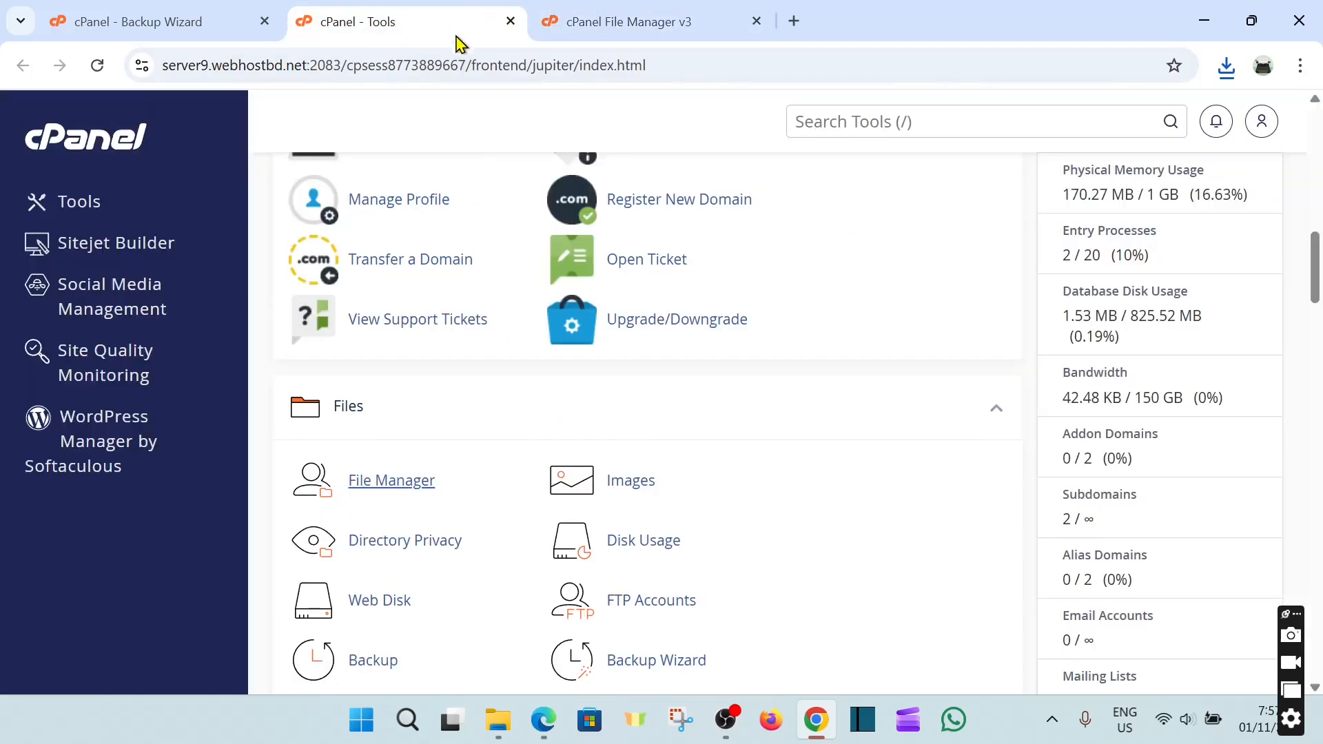
{"action": "scroll", "coordinate": [352, 411], "scroll_direction": "up", "scroll_amount": 8}
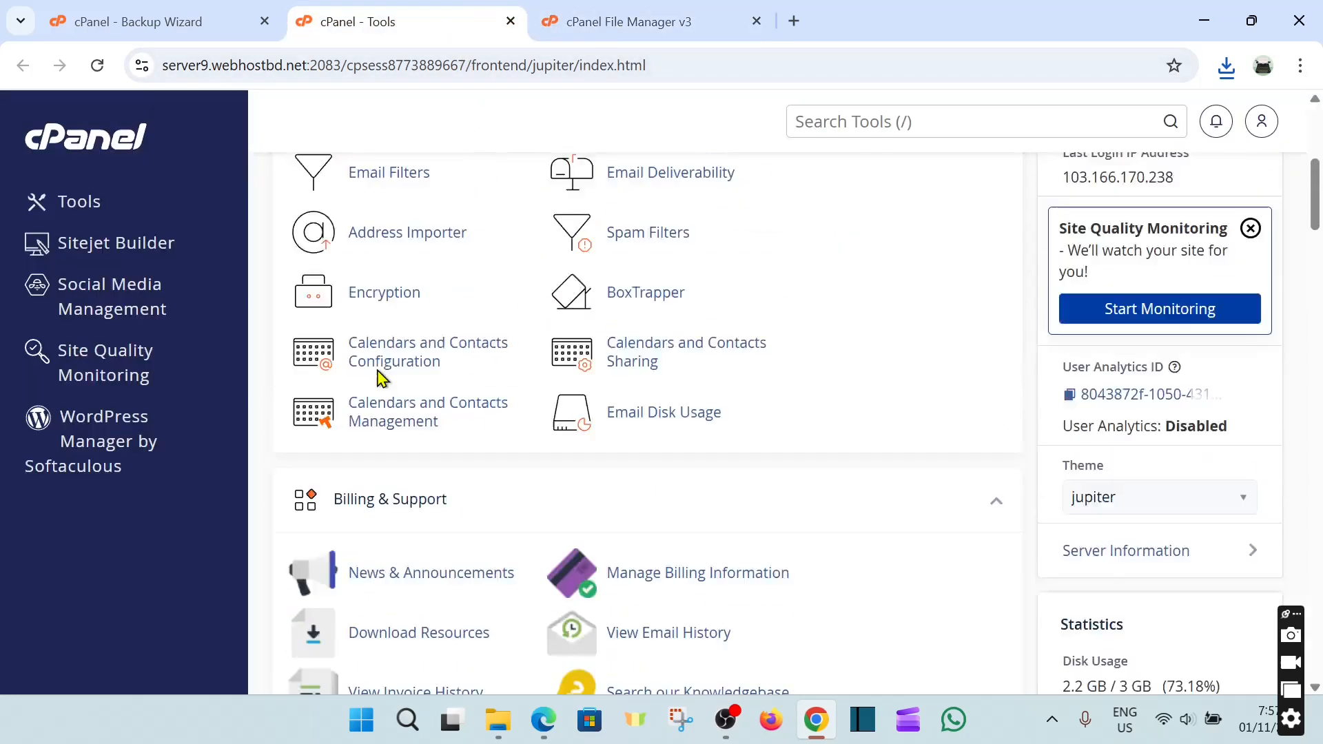
{"action": "left_click", "coordinate": [171, 172]}
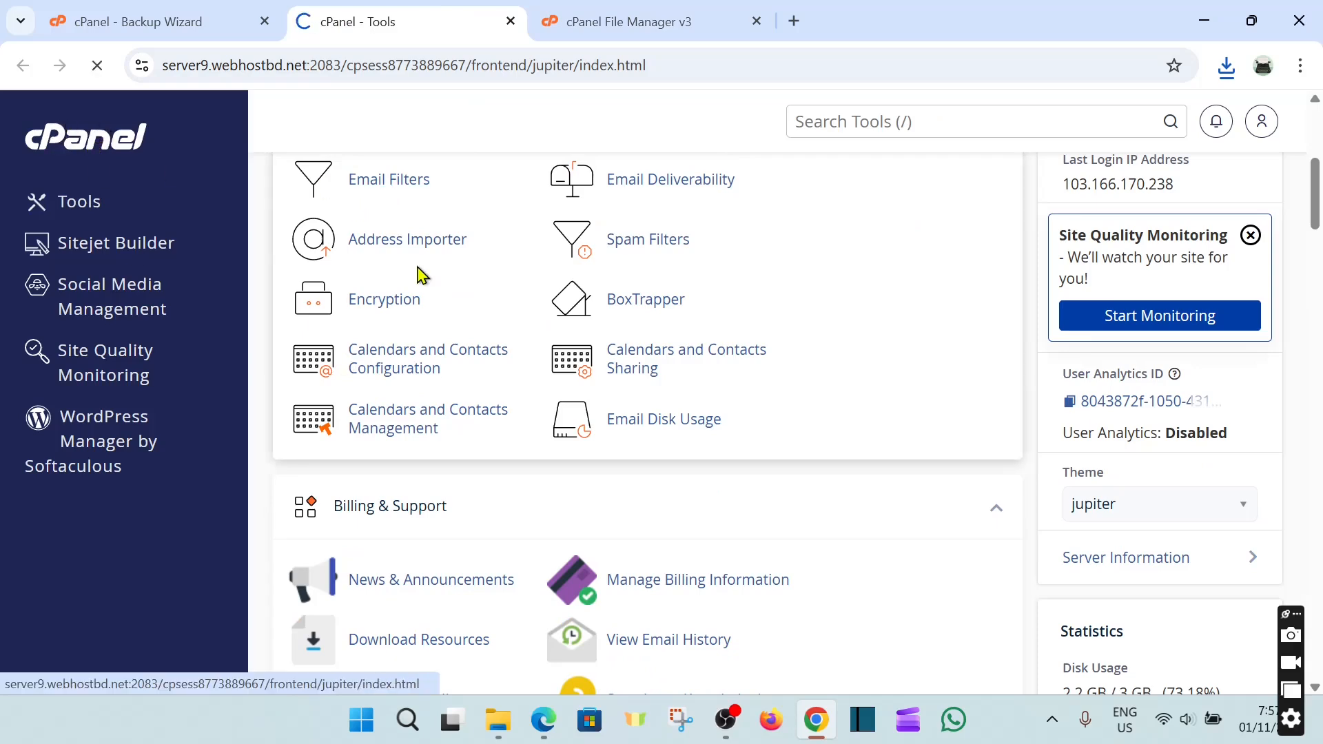
{"action": "scroll", "coordinate": [419, 272], "scroll_direction": "down", "scroll_amount": 8}
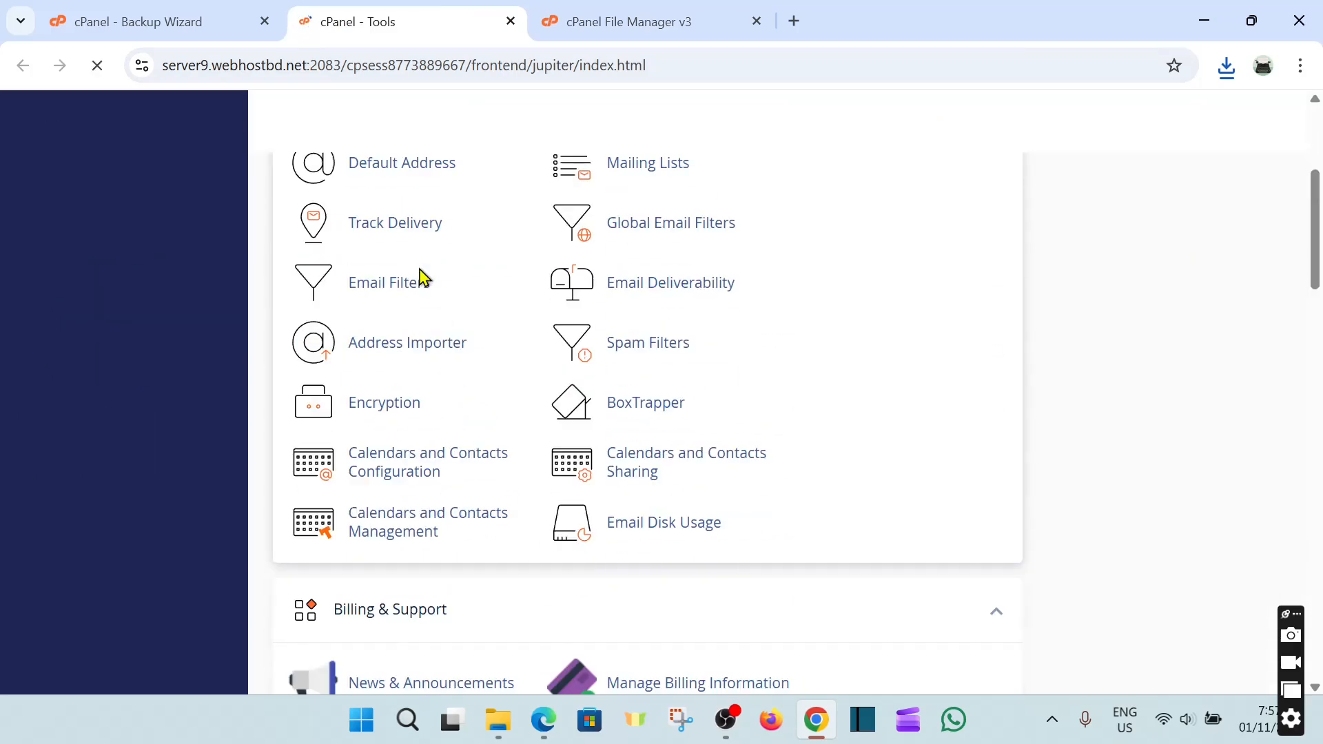
{"action": "scroll", "coordinate": [421, 278], "scroll_direction": "down", "scroll_amount": 9}
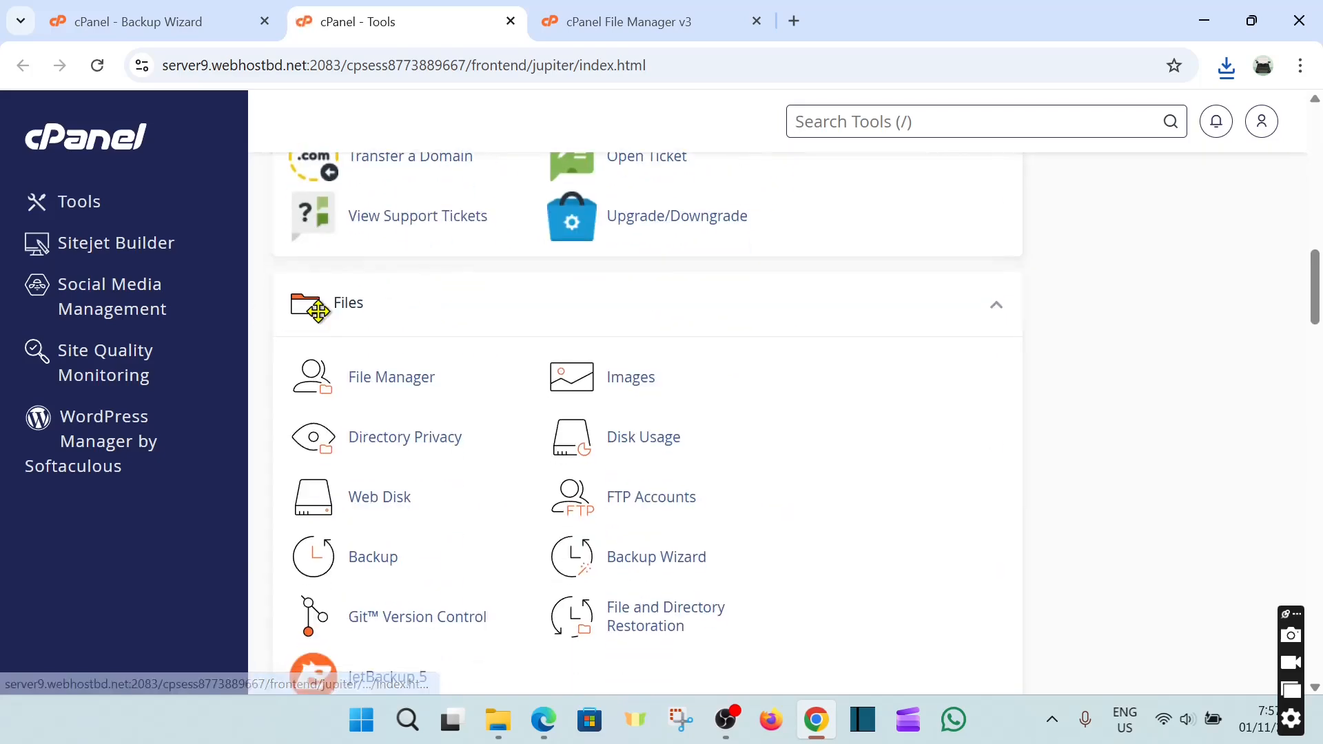
{"action": "scroll", "coordinate": [461, 535], "scroll_direction": "down", "scroll_amount": 2}
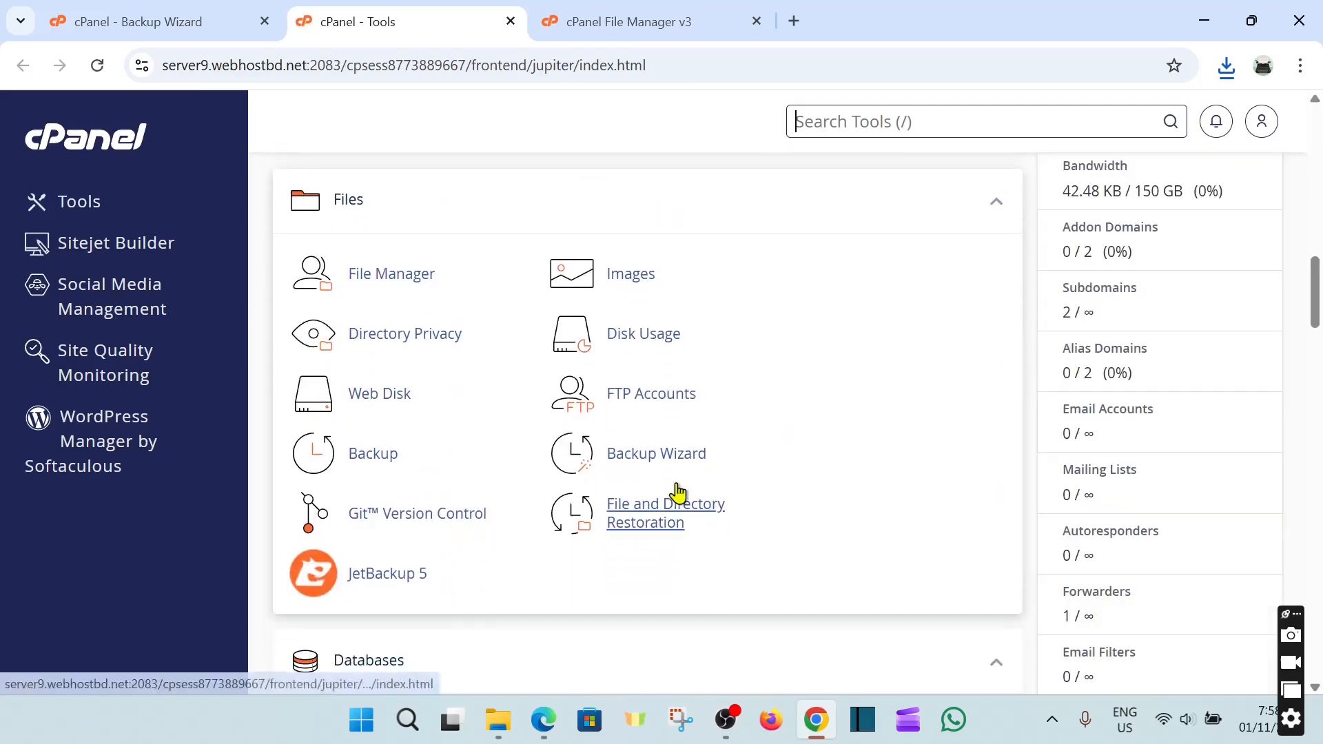
{"action": "left_click", "coordinate": [658, 464]}
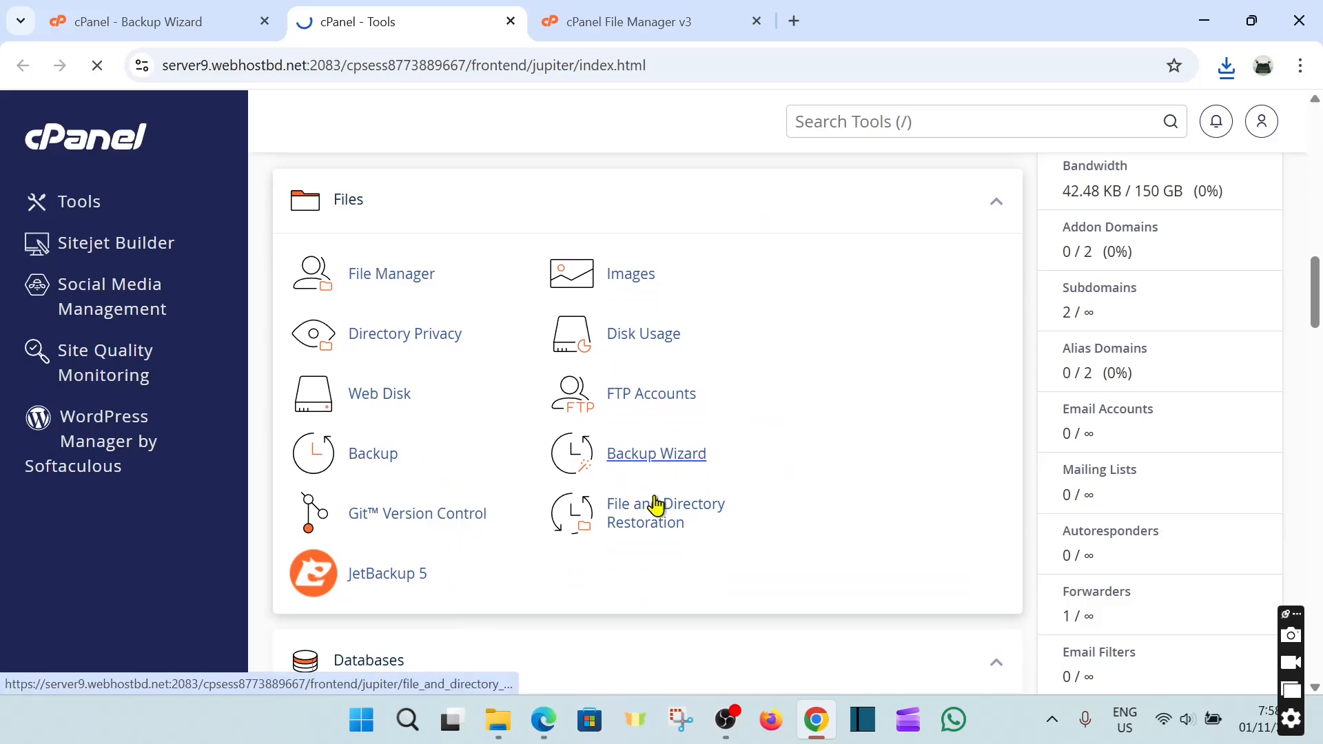
Step: Choose Restore in the Backup Wizard and review the restore types it offers
{"action": "scroll", "coordinate": [654, 521], "scroll_direction": "down", "scroll_amount": 1}
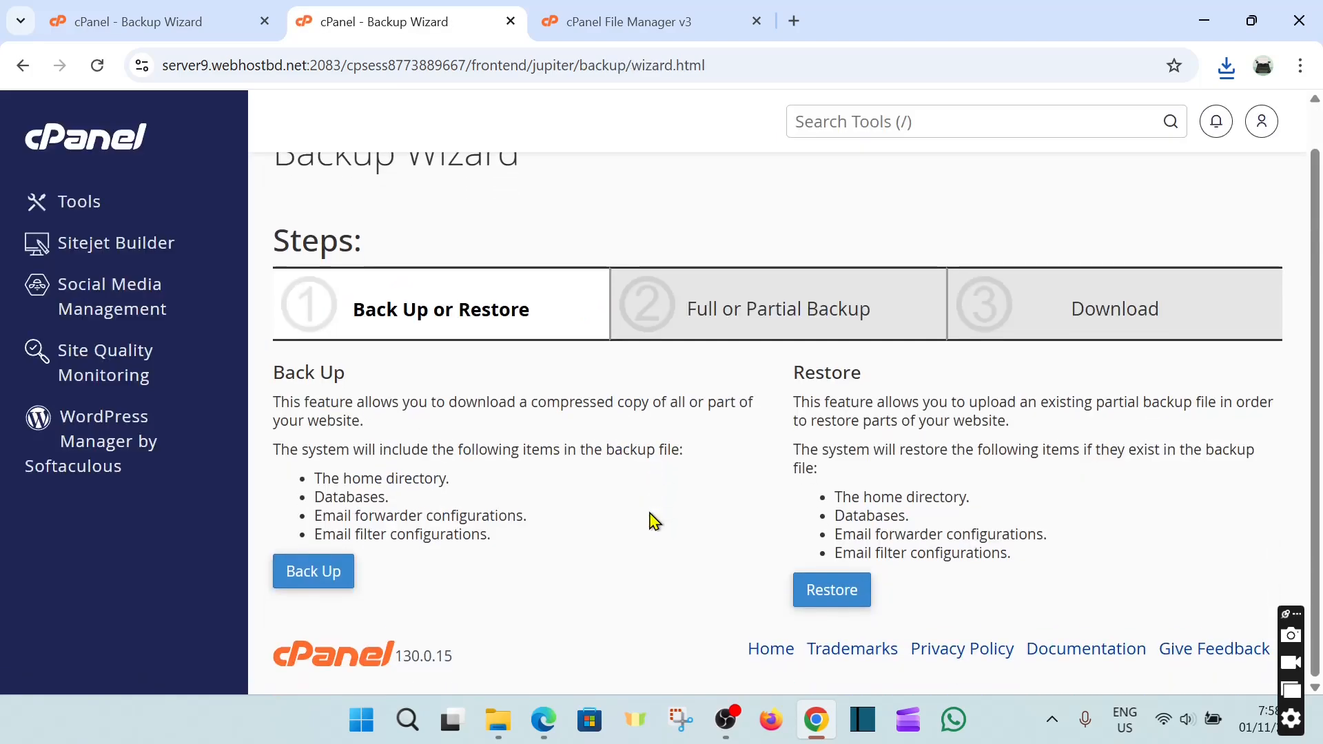
{"action": "left_click_drag", "start_coordinate": [793, 372], "coordinate": [941, 385]}
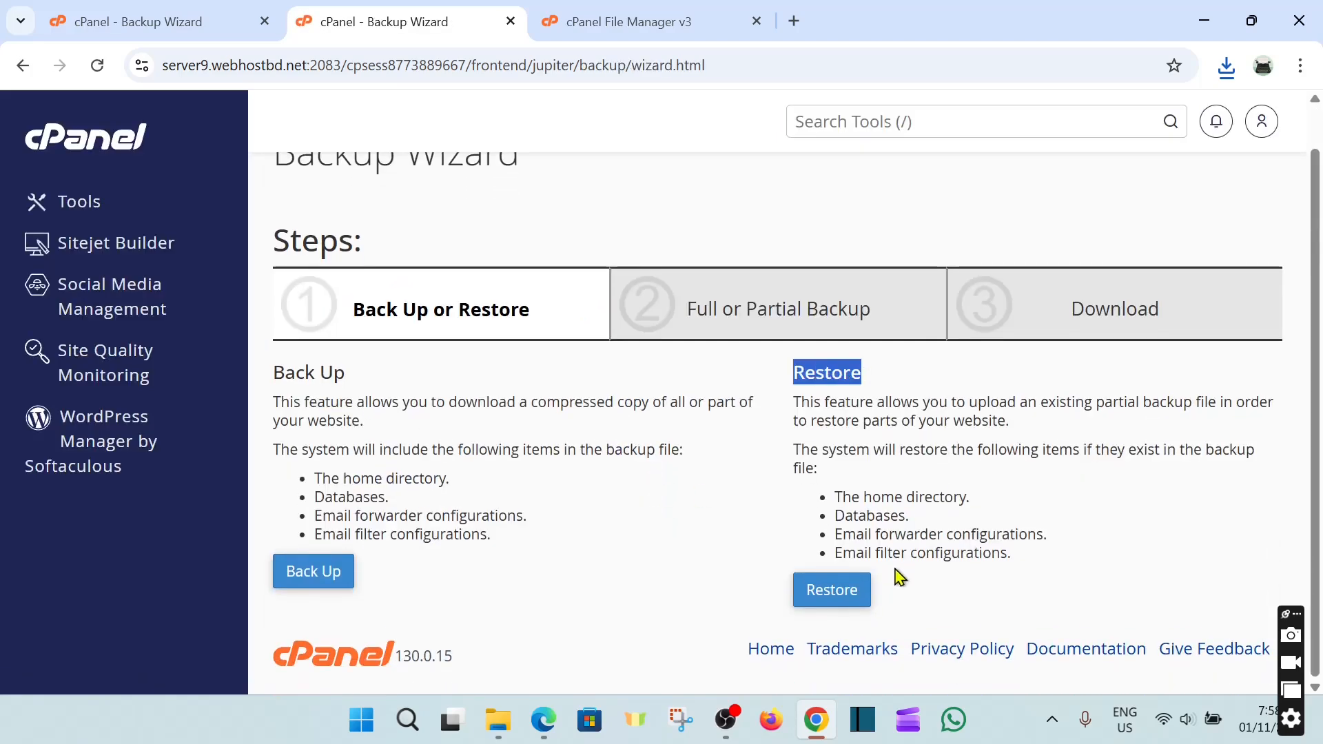
{"action": "left_click", "coordinate": [847, 601]}
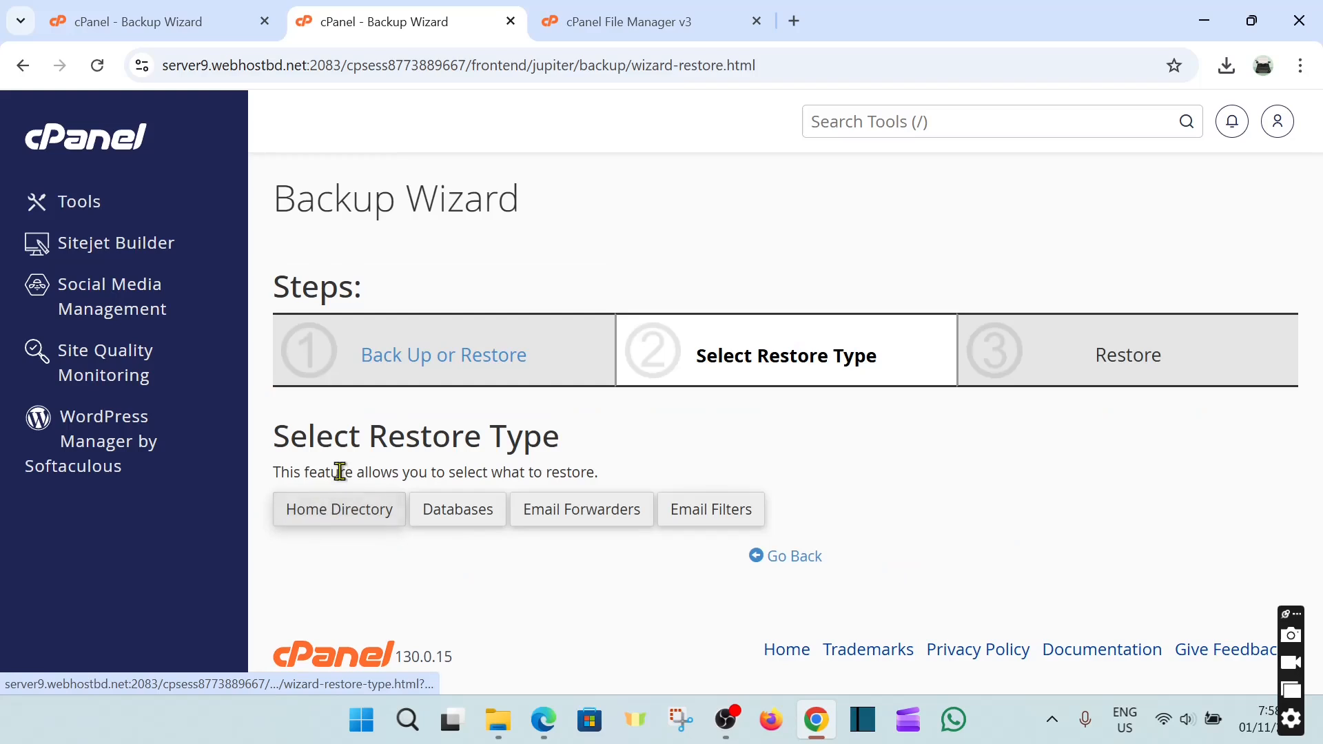
{"action": "left_click_drag", "start_coordinate": [319, 470], "coordinate": [699, 458]}
{"action": "left_click", "coordinate": [628, 482]}
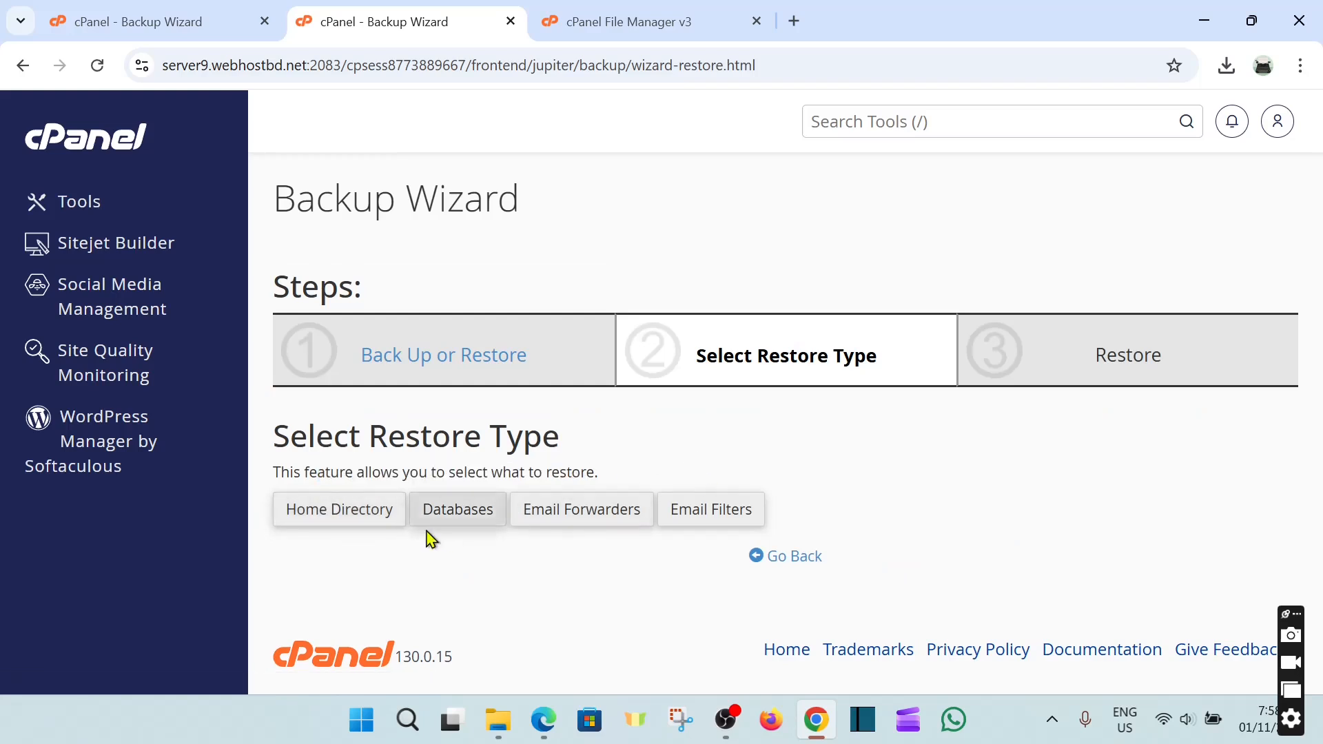
Step: Review the wizard's full and partial backup options, and return to its Back Up or Restore stage
{"action": "left_click", "coordinate": [363, 364]}
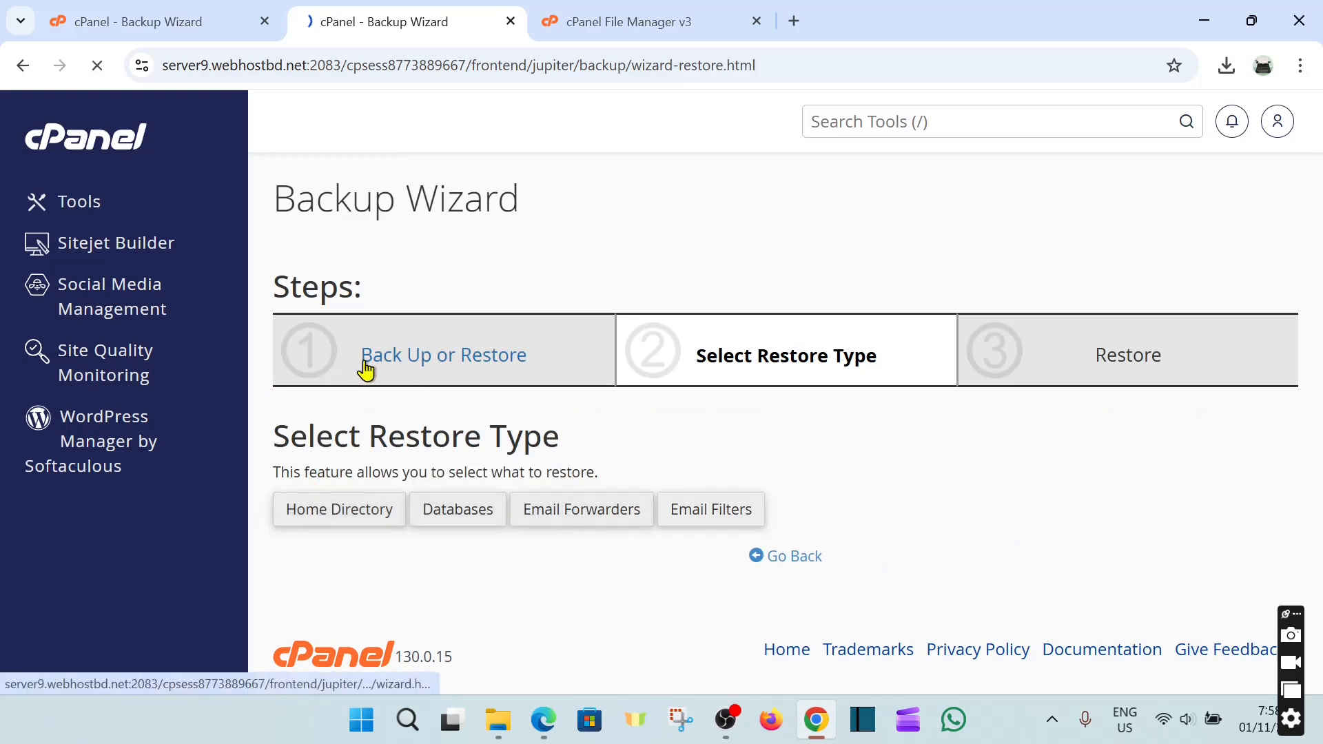
{"action": "left_click_drag", "start_coordinate": [446, 355], "coordinate": [585, 357]}
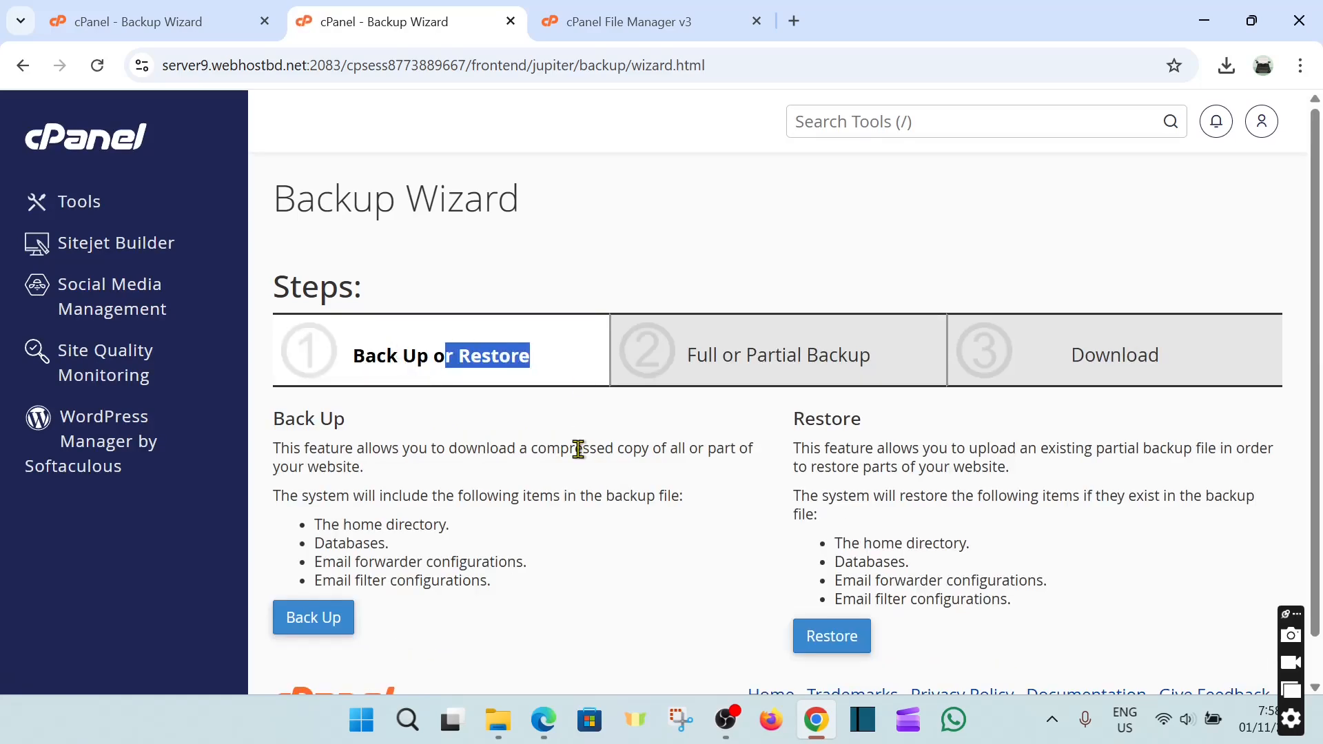
{"action": "left_click", "coordinate": [605, 519]}
{"action": "left_click", "coordinate": [312, 628]}
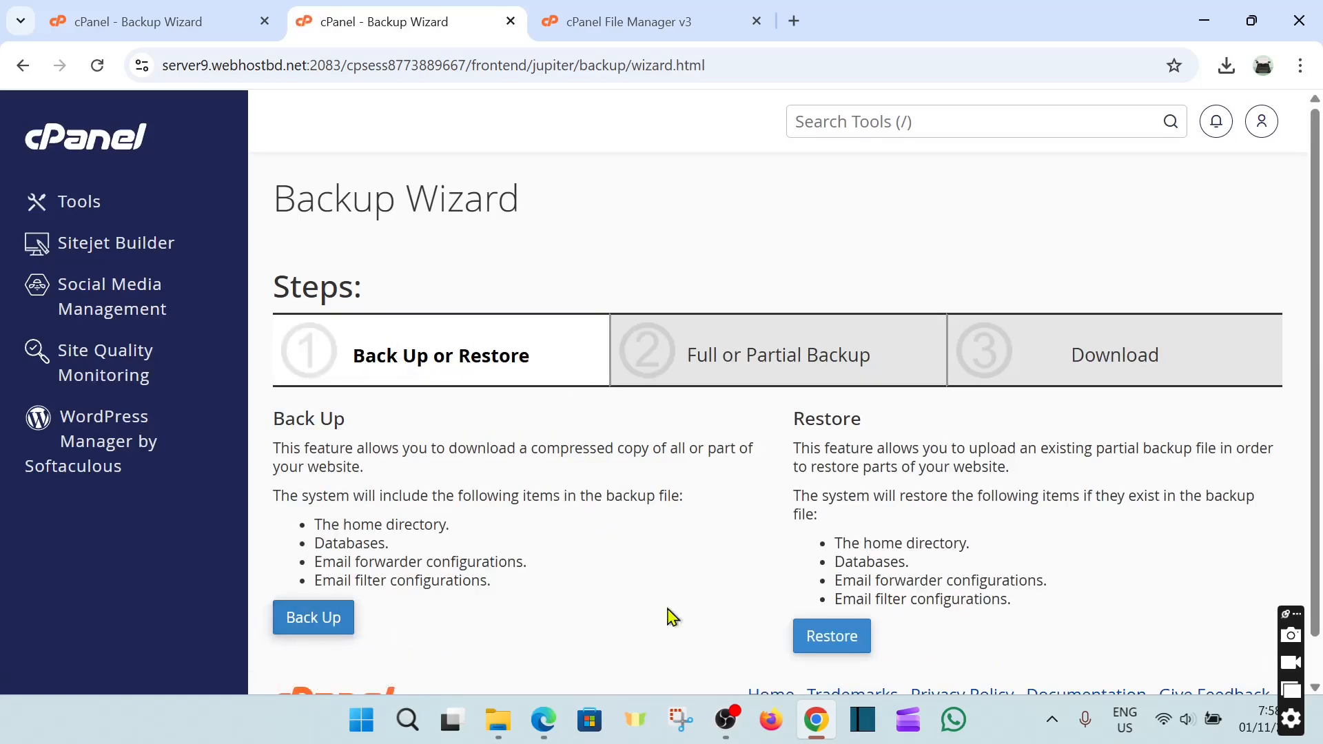
{"action": "left_click", "coordinate": [296, 625]}
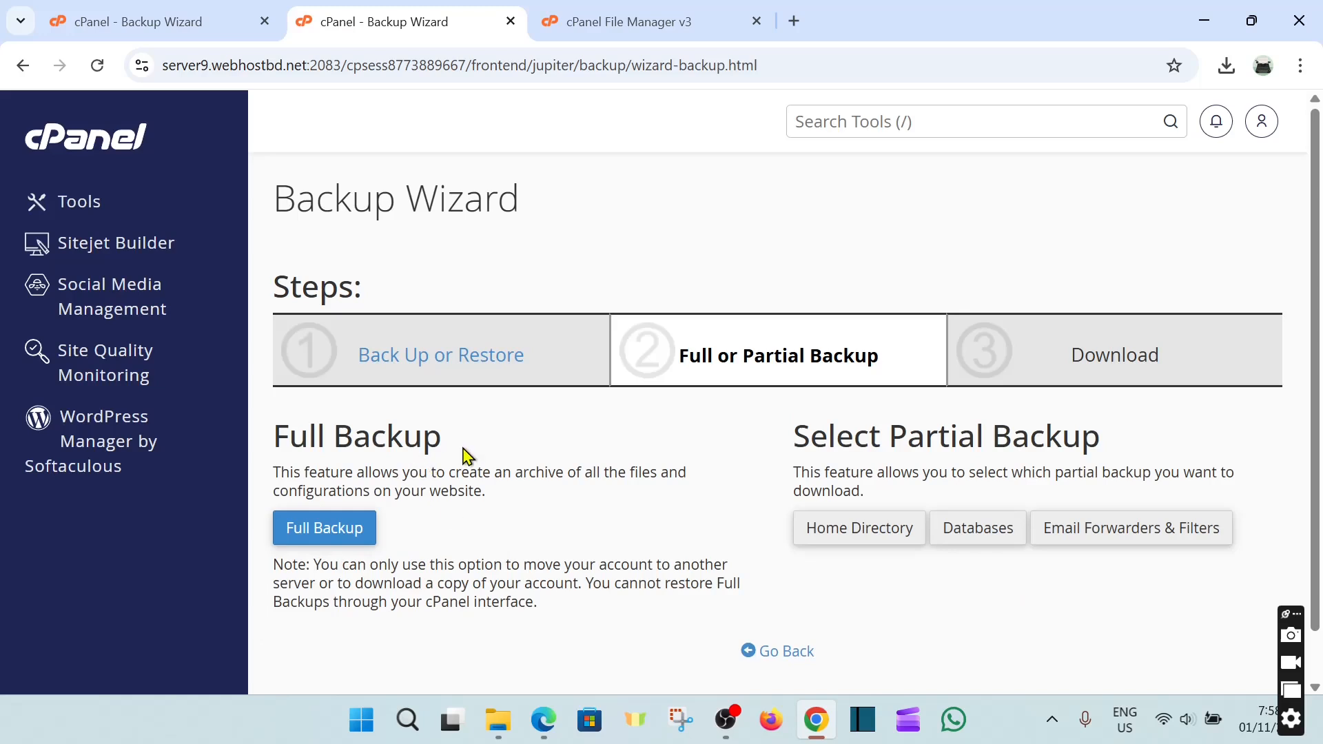
{"action": "left_click_drag", "start_coordinate": [467, 456], "coordinate": [292, 439]}
{"action": "left_click_drag", "start_coordinate": [806, 437], "coordinate": [1147, 445]}
{"action": "left_click", "coordinate": [699, 460]}
{"action": "left_click", "coordinate": [482, 357]}
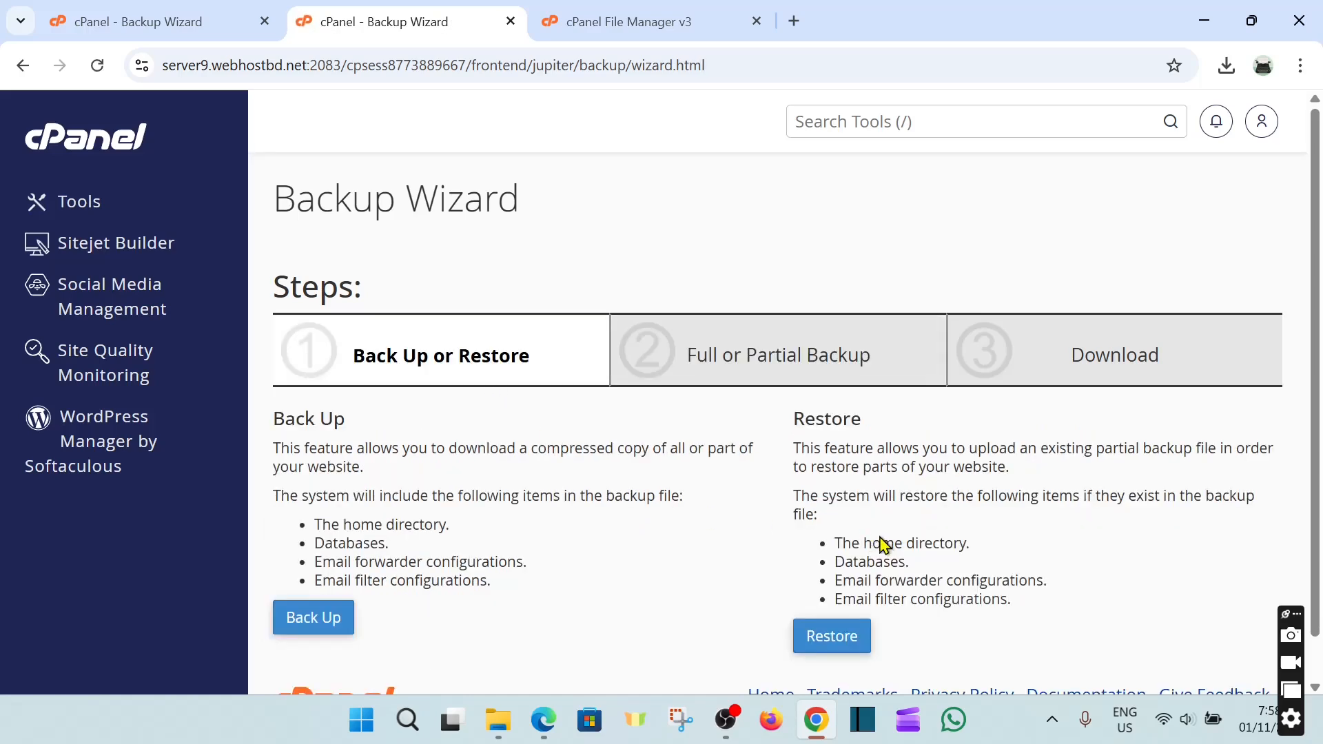
Step: Show the wizard's home directory restore form and the archive backup-11.1.2025_13-56-24_unipexel.tar.gz in its file chooser, cancelling without choosing the file
{"action": "left_click", "coordinate": [852, 633]}
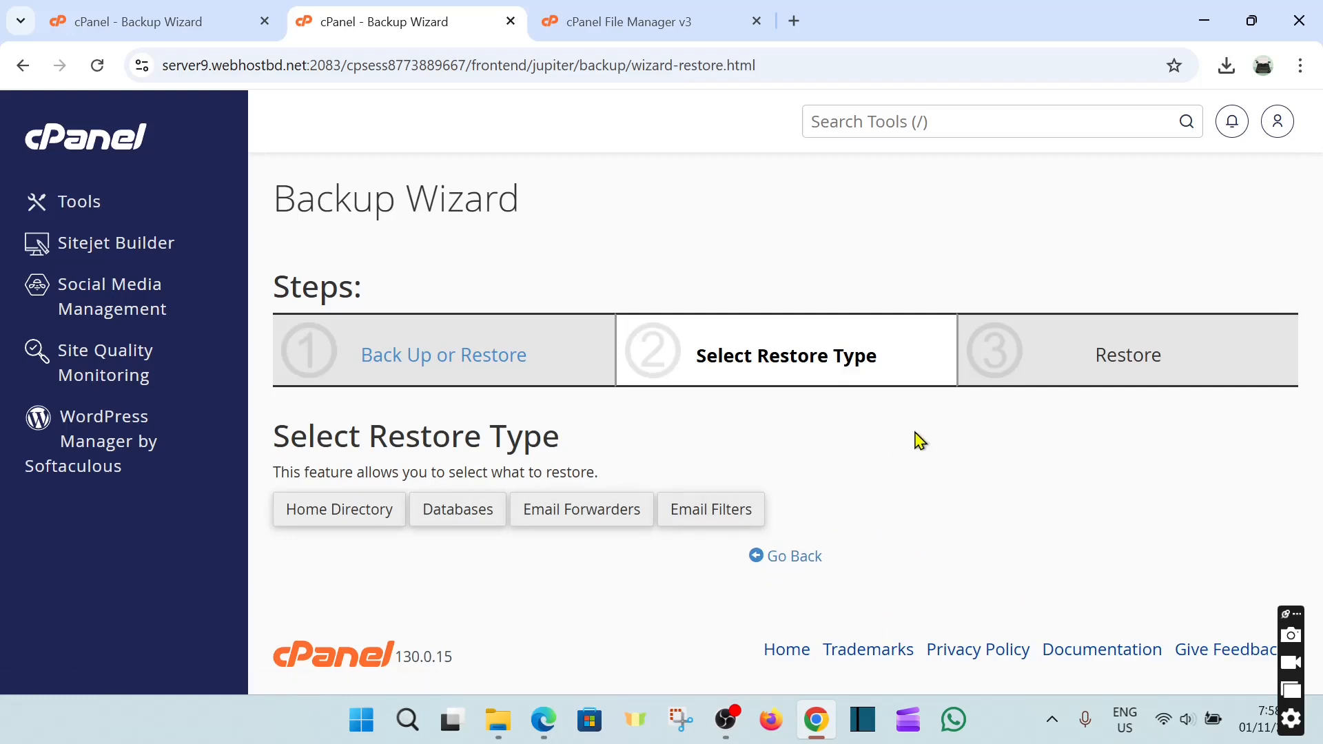
{"action": "left_click", "coordinate": [352, 529]}
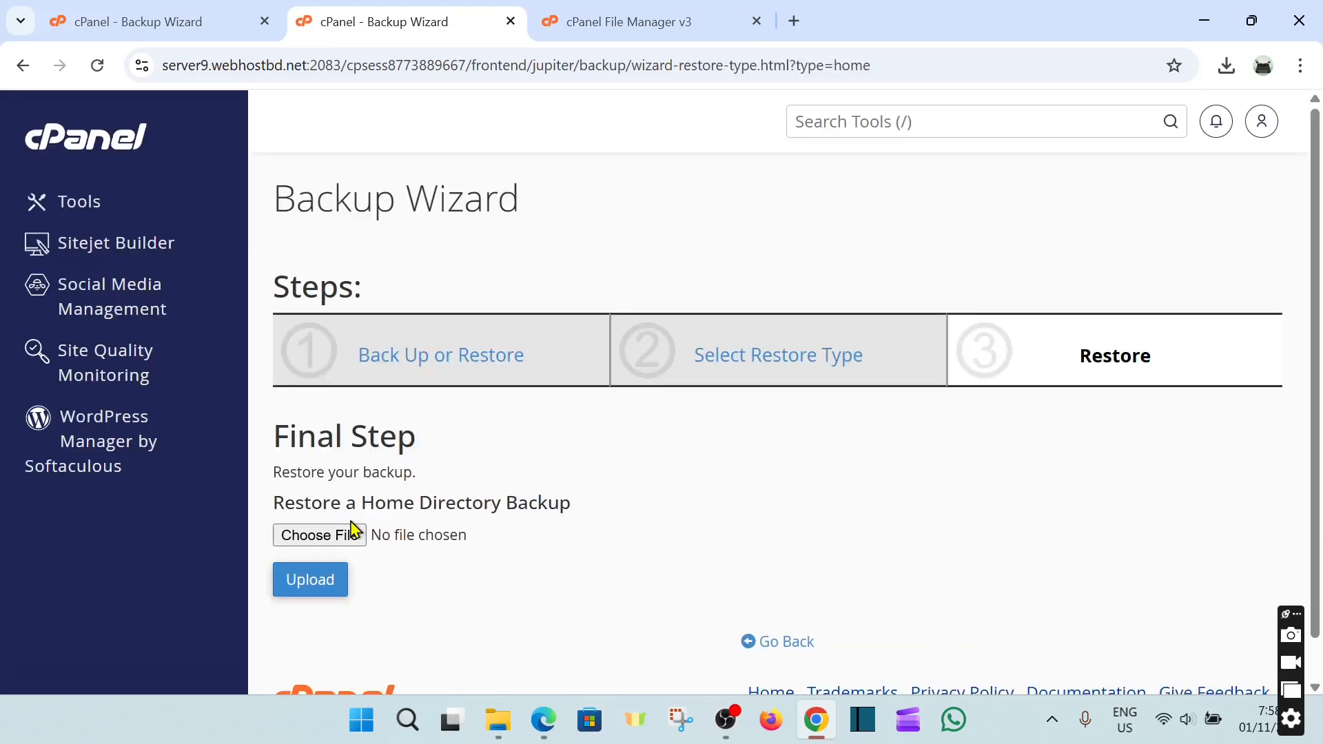
{"action": "scroll", "coordinate": [414, 510], "scroll_direction": "down", "scroll_amount": 1}
{"action": "left_click", "coordinate": [354, 502]}
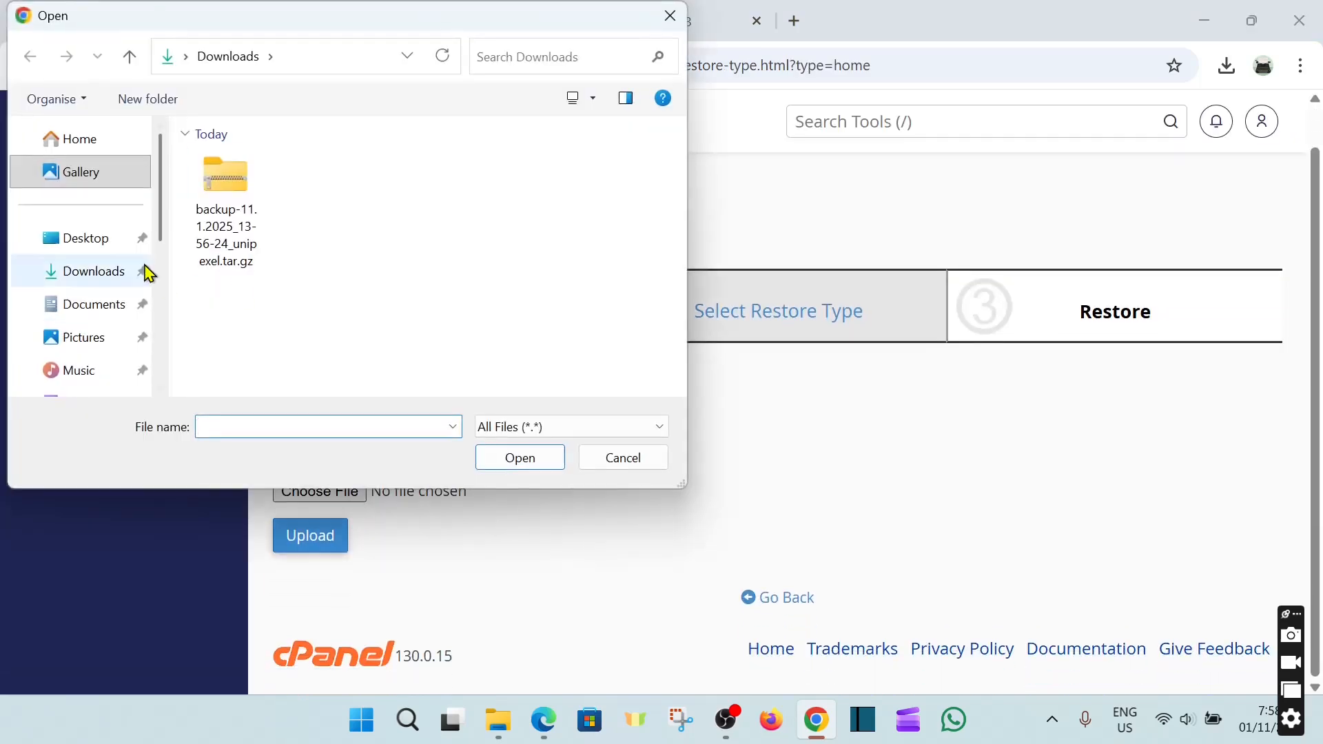
{"action": "left_click", "coordinate": [237, 201]}
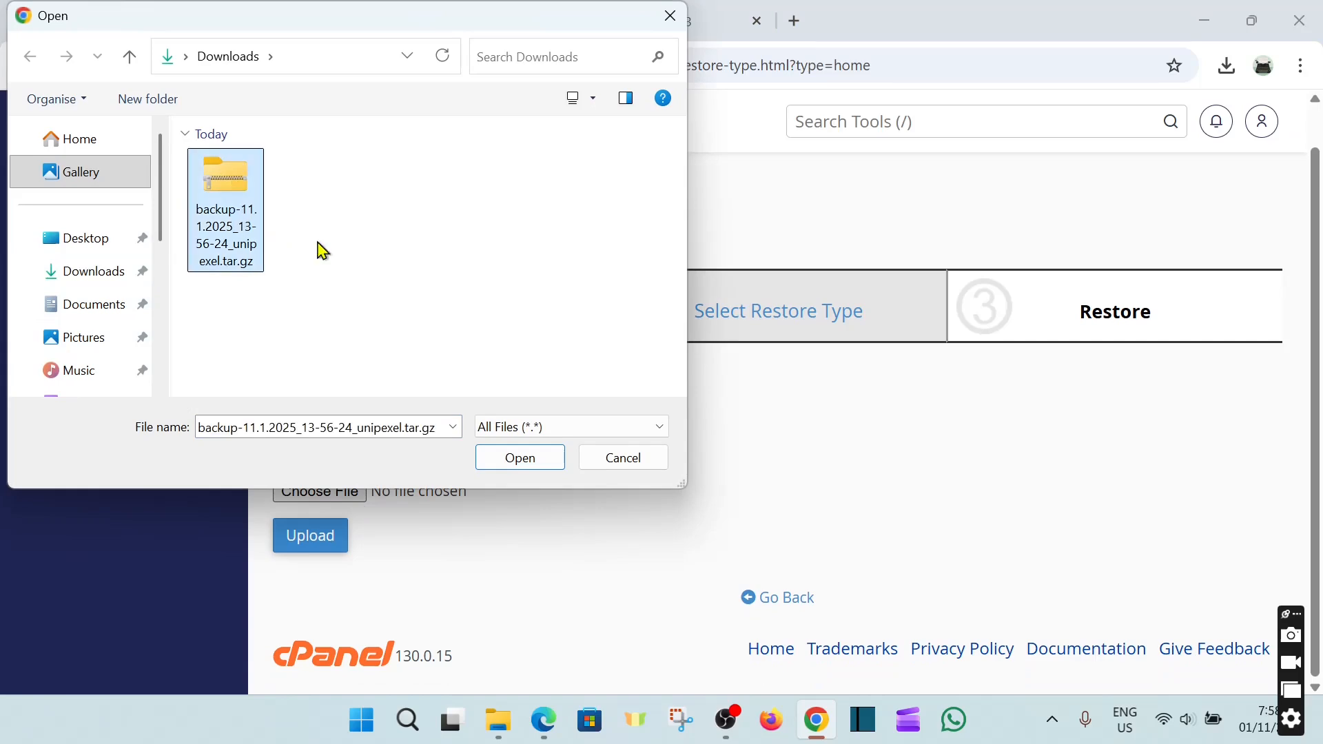
{"action": "left_click", "coordinate": [622, 457]}
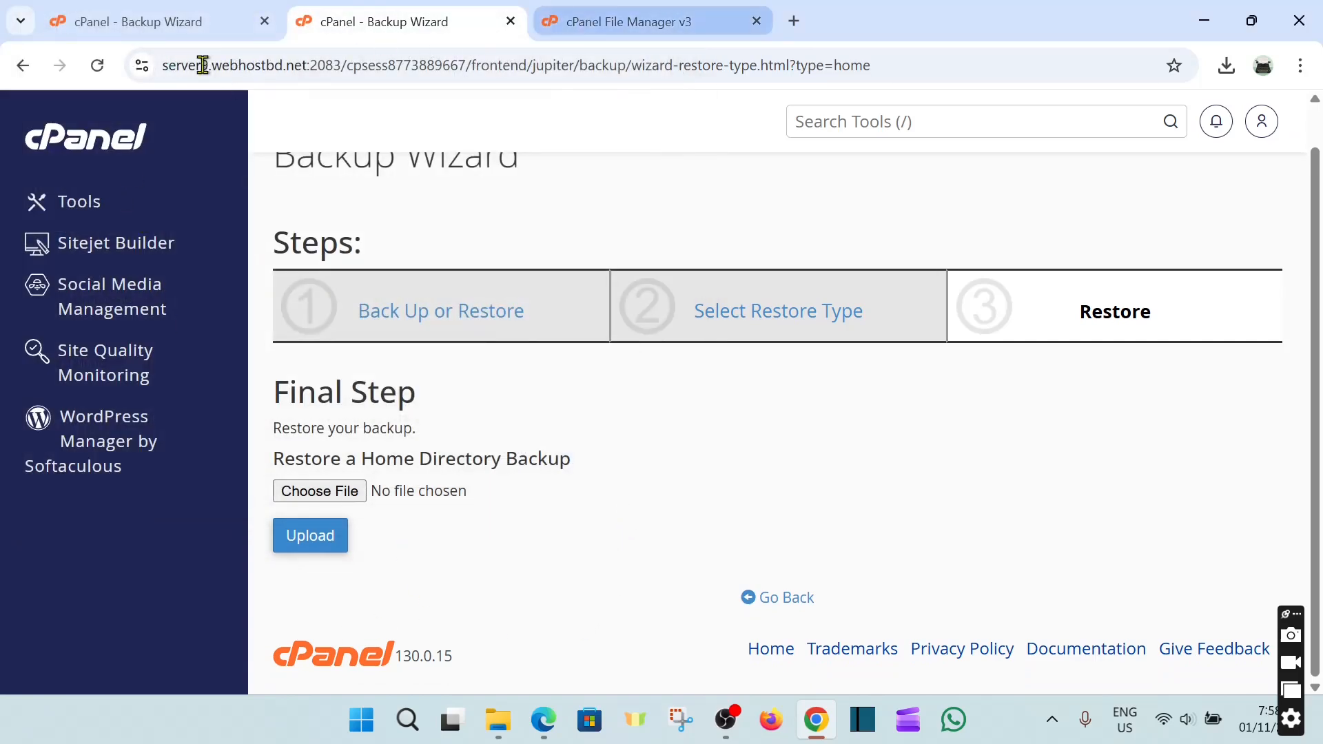
Step: Replace the old File Manager tab with a new one launched from a freshly opened cPanel tools page
{"action": "right_click", "coordinate": [104, 140]}
{"action": "left_click", "coordinate": [162, 169]}
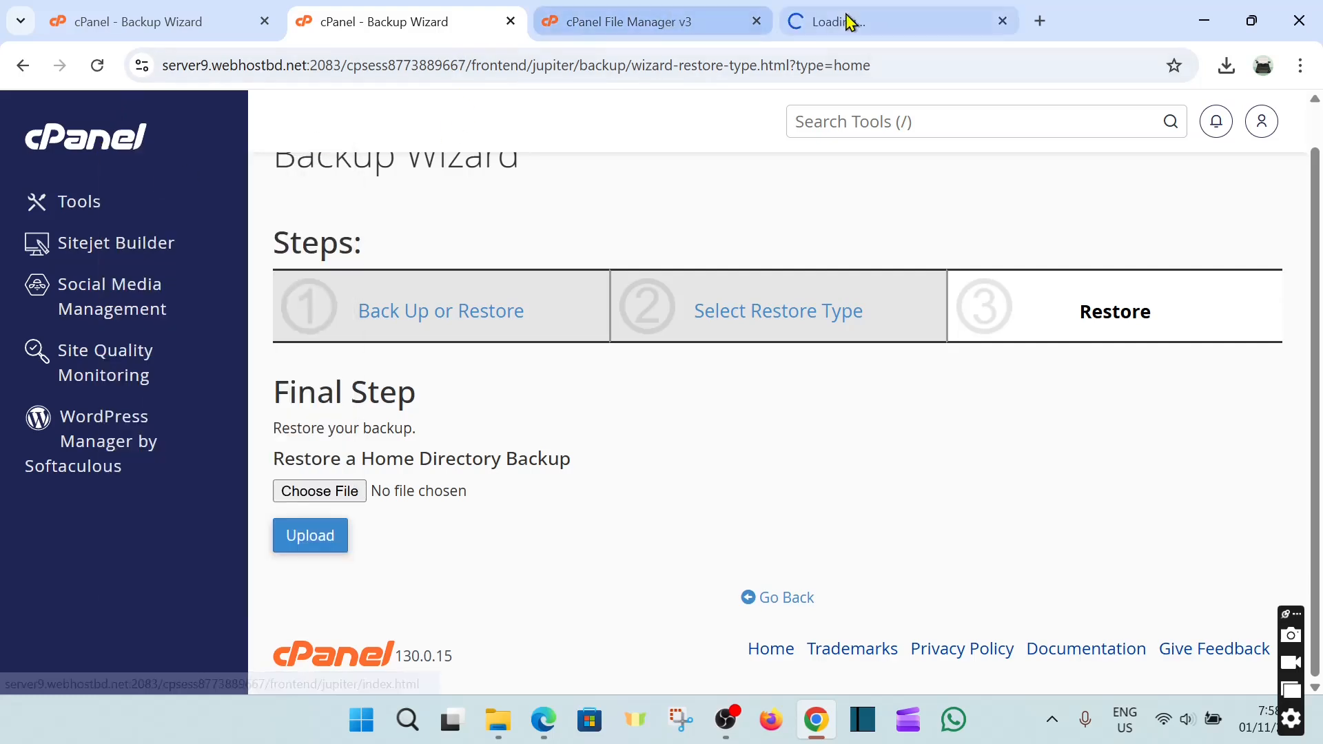
{"action": "left_click", "coordinate": [756, 21]}
{"action": "left_click", "coordinate": [671, 20]}
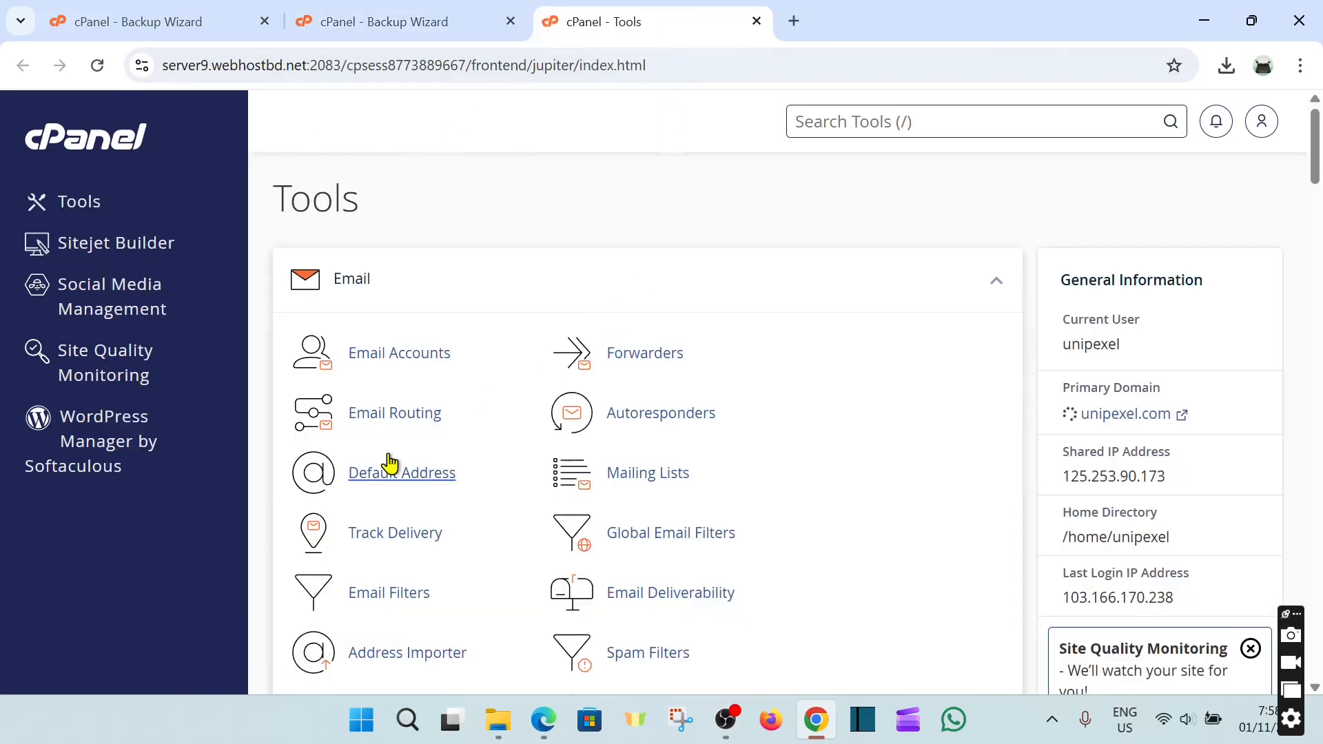
{"action": "scroll", "coordinate": [386, 464], "scroll_direction": "down", "scroll_amount": 20}
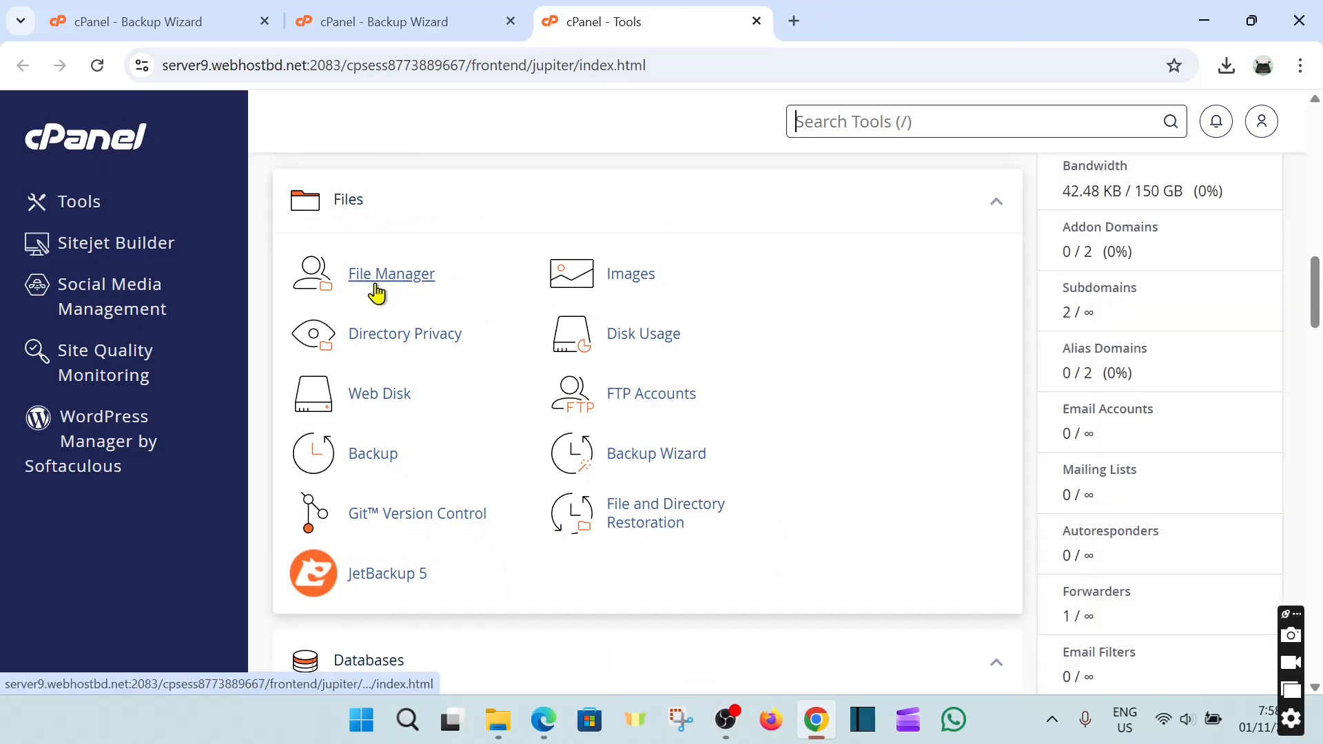
{"action": "left_click", "coordinate": [427, 285]}
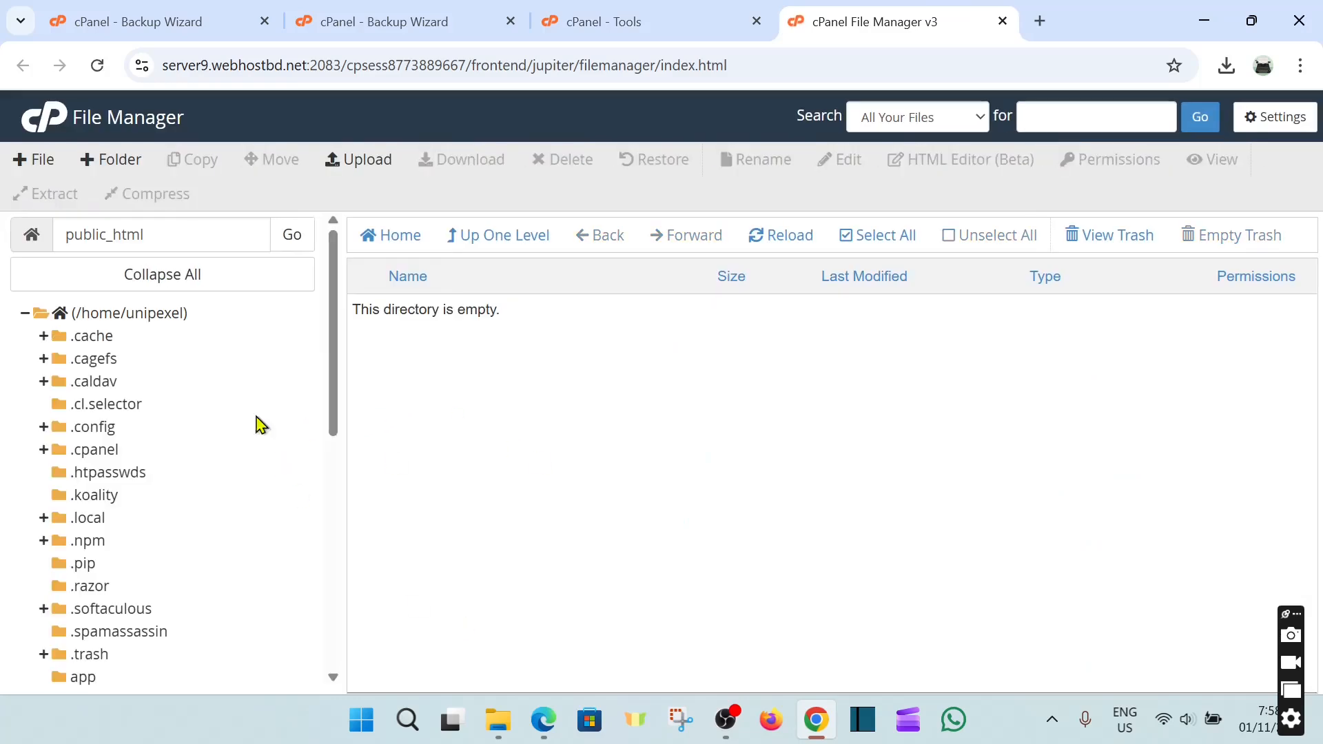
Step: Open the public_html folder from the directory tree and check its contents
{"action": "scroll", "coordinate": [118, 435], "scroll_direction": "down", "scroll_amount": 5}
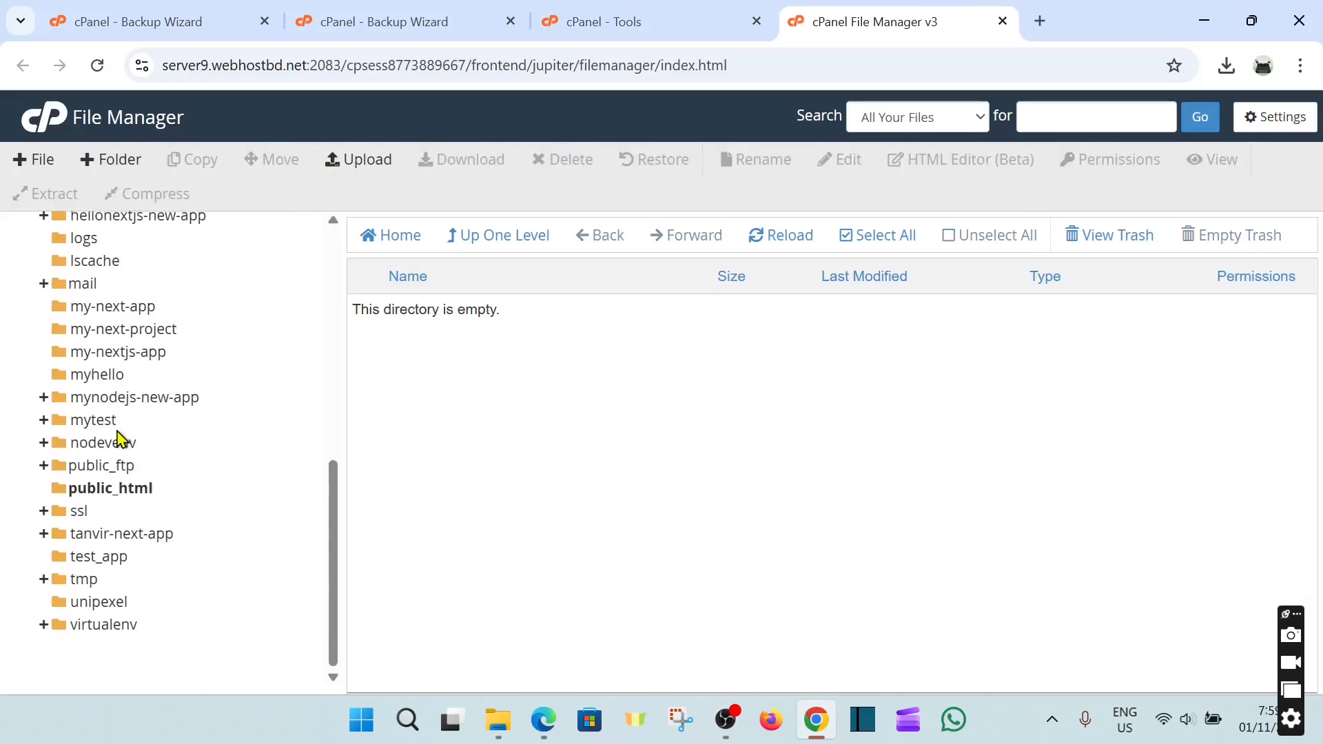
{"action": "left_click", "coordinate": [125, 495]}
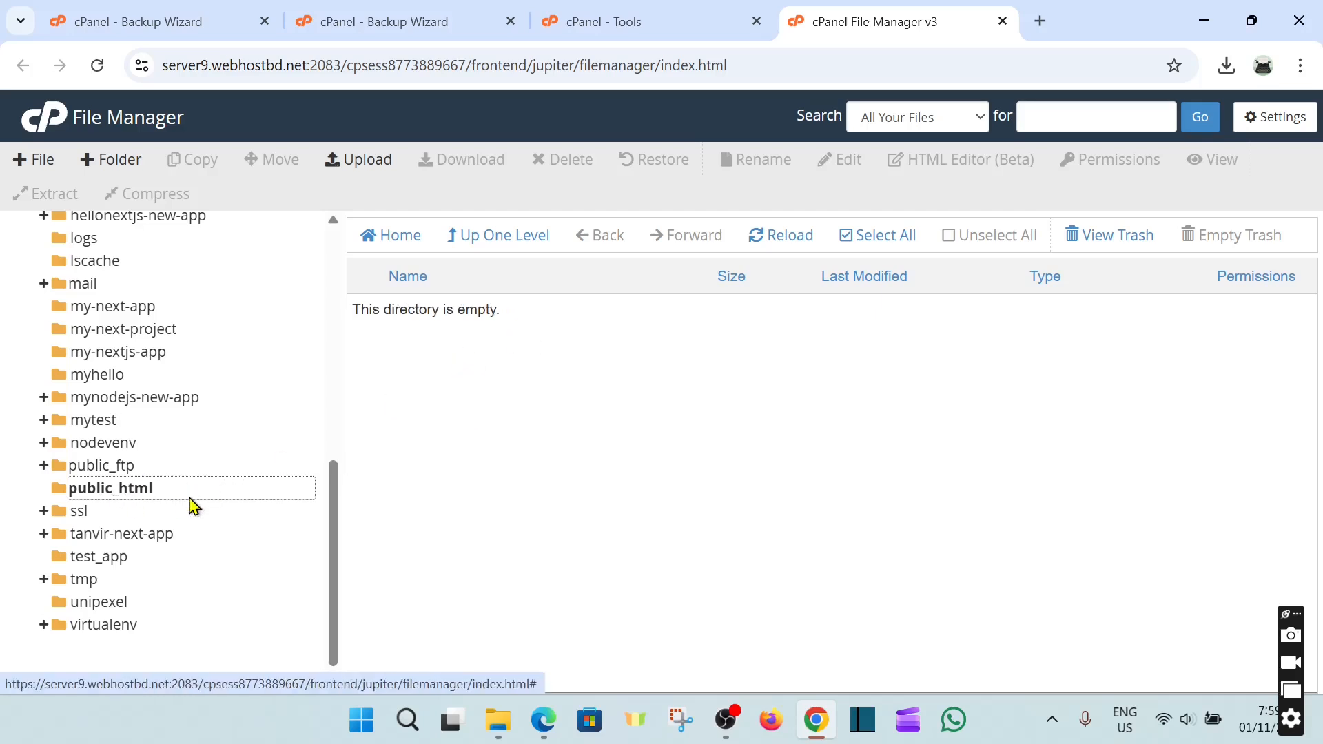
{"action": "left_click_drag", "start_coordinate": [369, 320], "coordinate": [638, 371]}
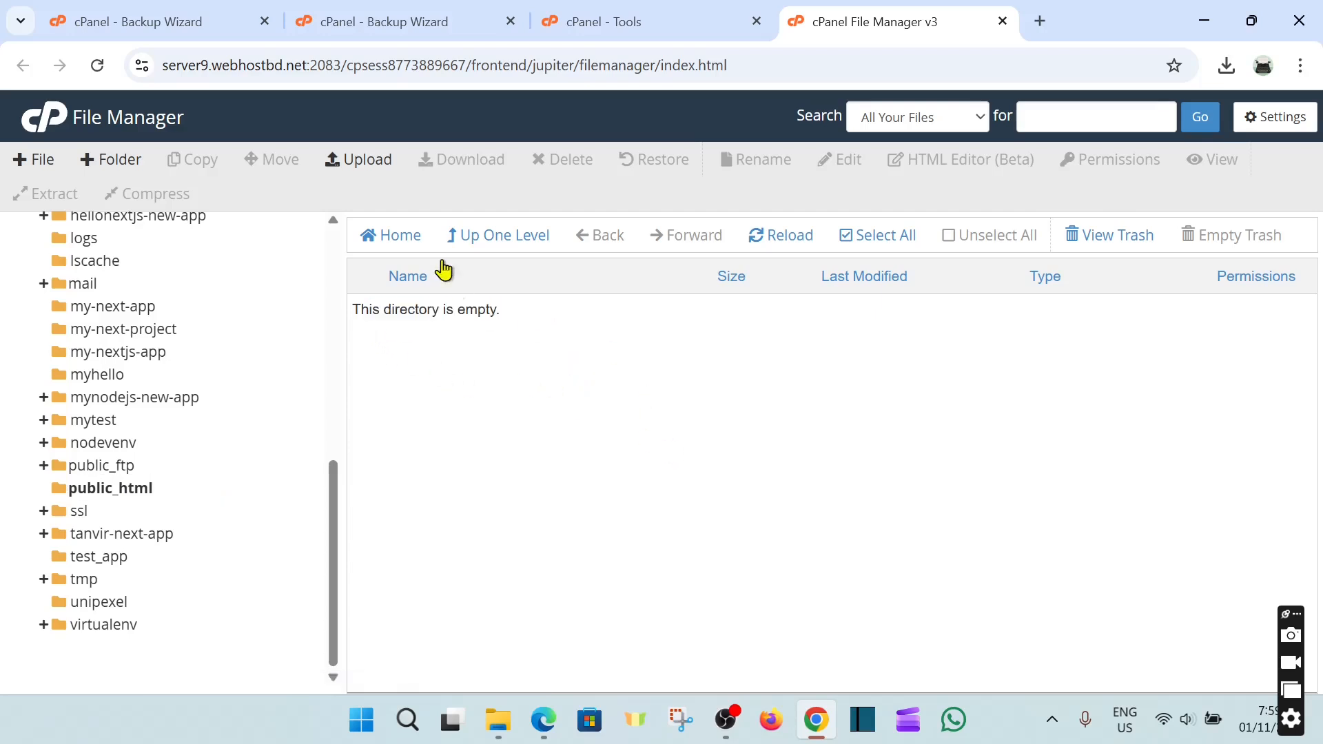
{"action": "left_click_drag", "start_coordinate": [440, 260], "coordinate": [434, 242]}
{"action": "left_click", "coordinate": [469, 373]}
Step: Upload backup-11.1.2025_13-56-24_unipexel.tar.gz to public_html and return to that folder, closing the leftover File Manager and tools tabs
{"action": "left_click", "coordinate": [367, 166]}
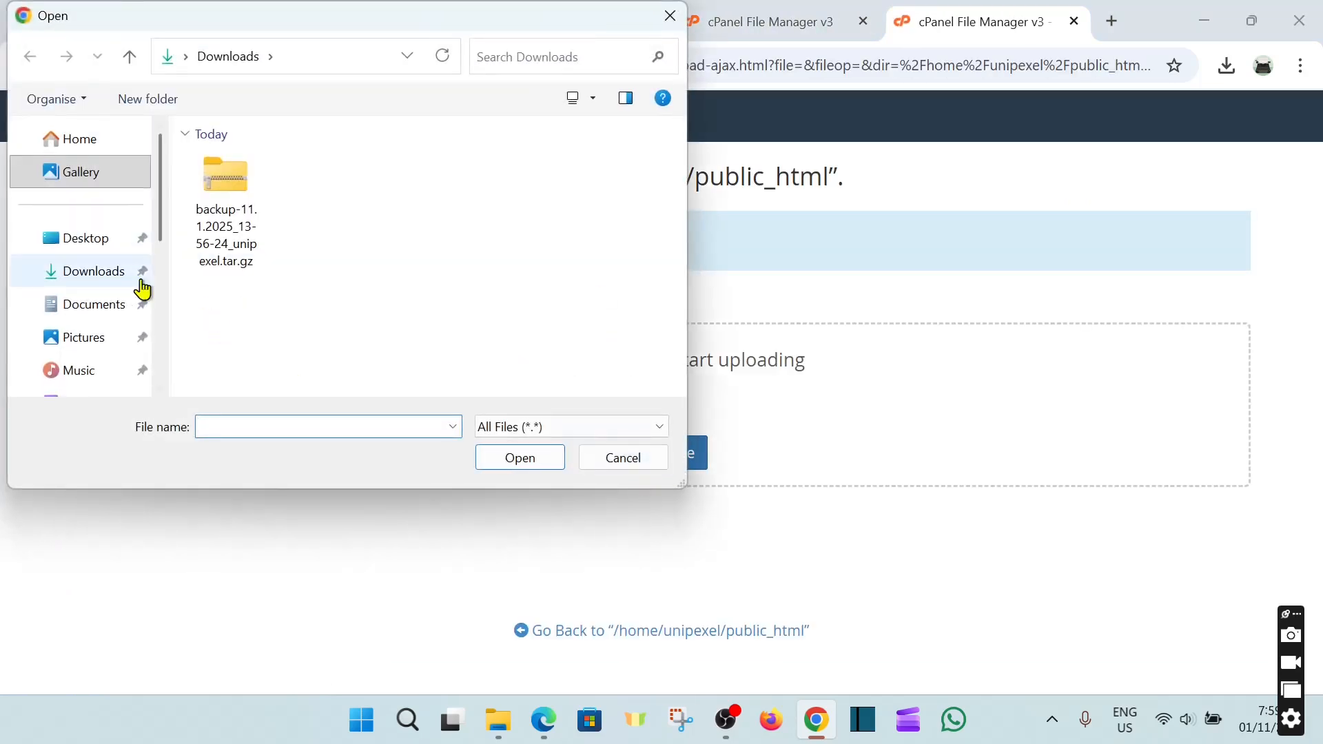
{"action": "left_click", "coordinate": [219, 228]}
{"action": "left_click", "coordinate": [528, 466]}
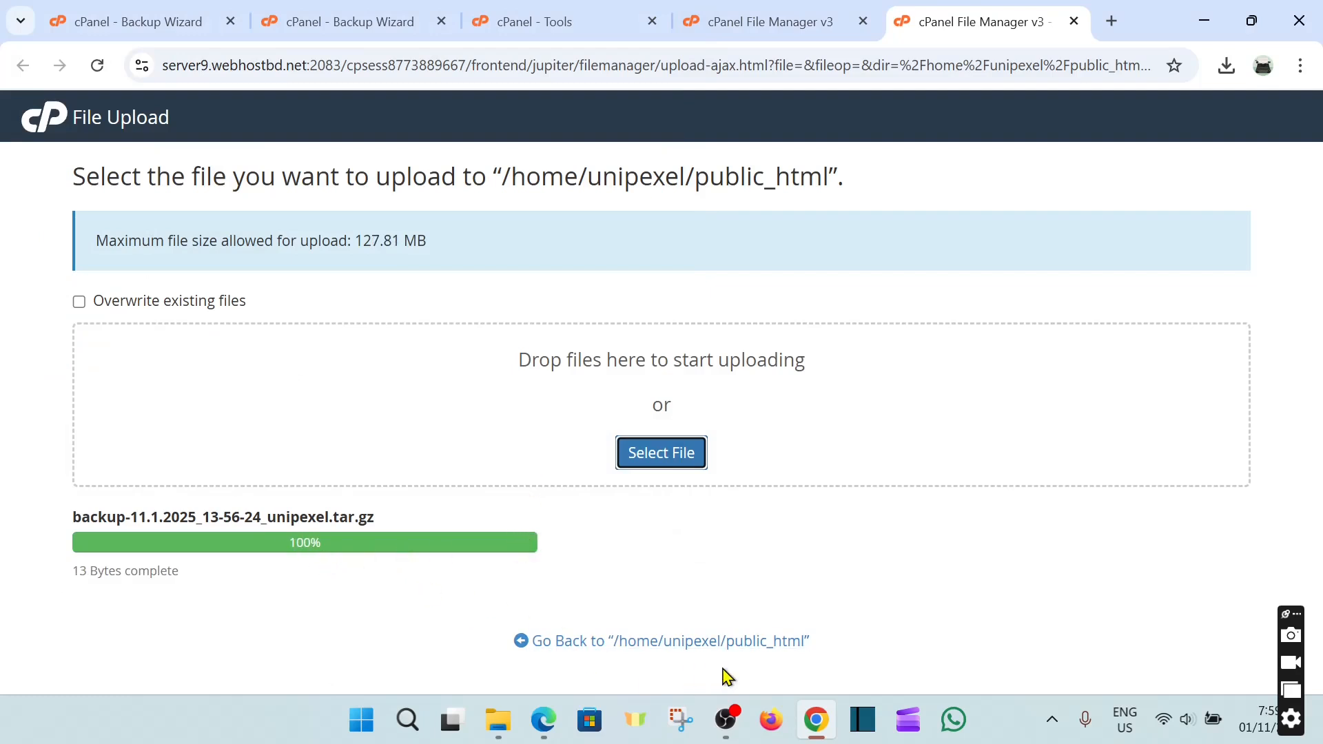
{"action": "left_click", "coordinate": [740, 647]}
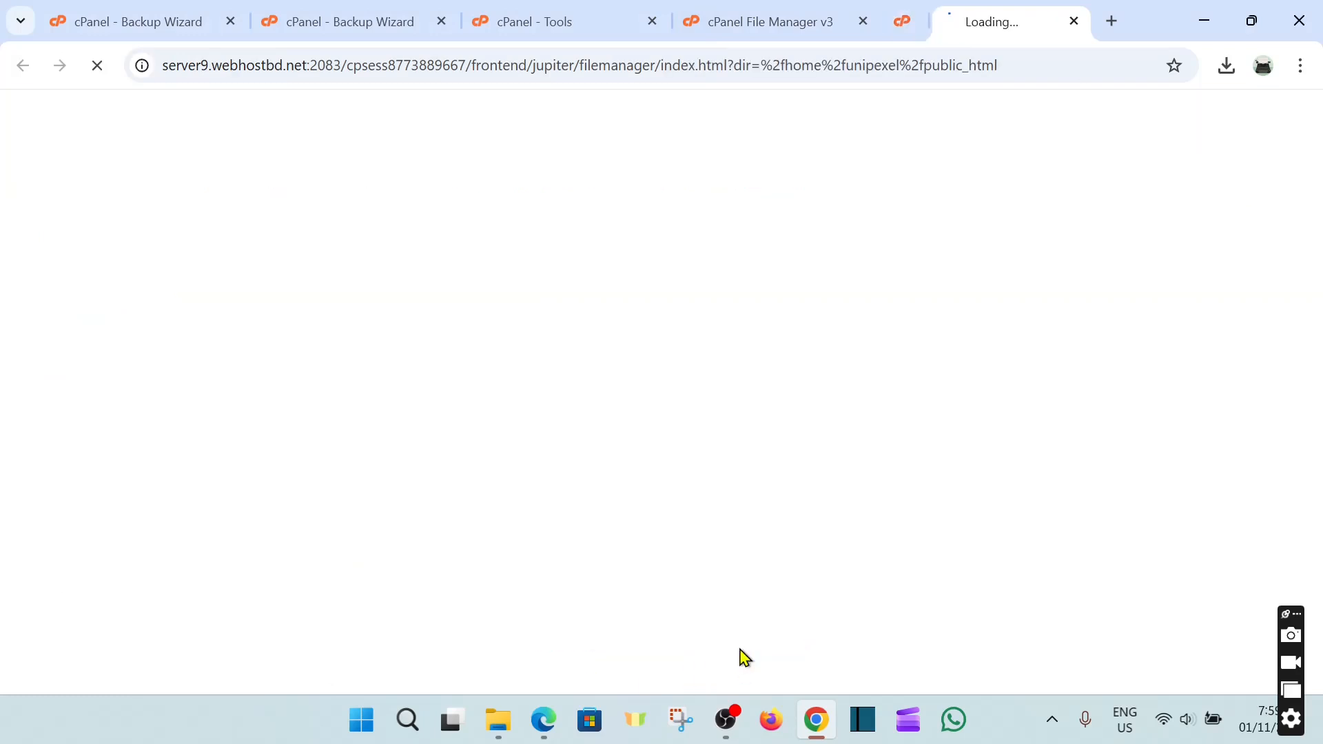
{"action": "left_click", "coordinate": [862, 21]}
{"action": "left_click", "coordinate": [652, 21]}
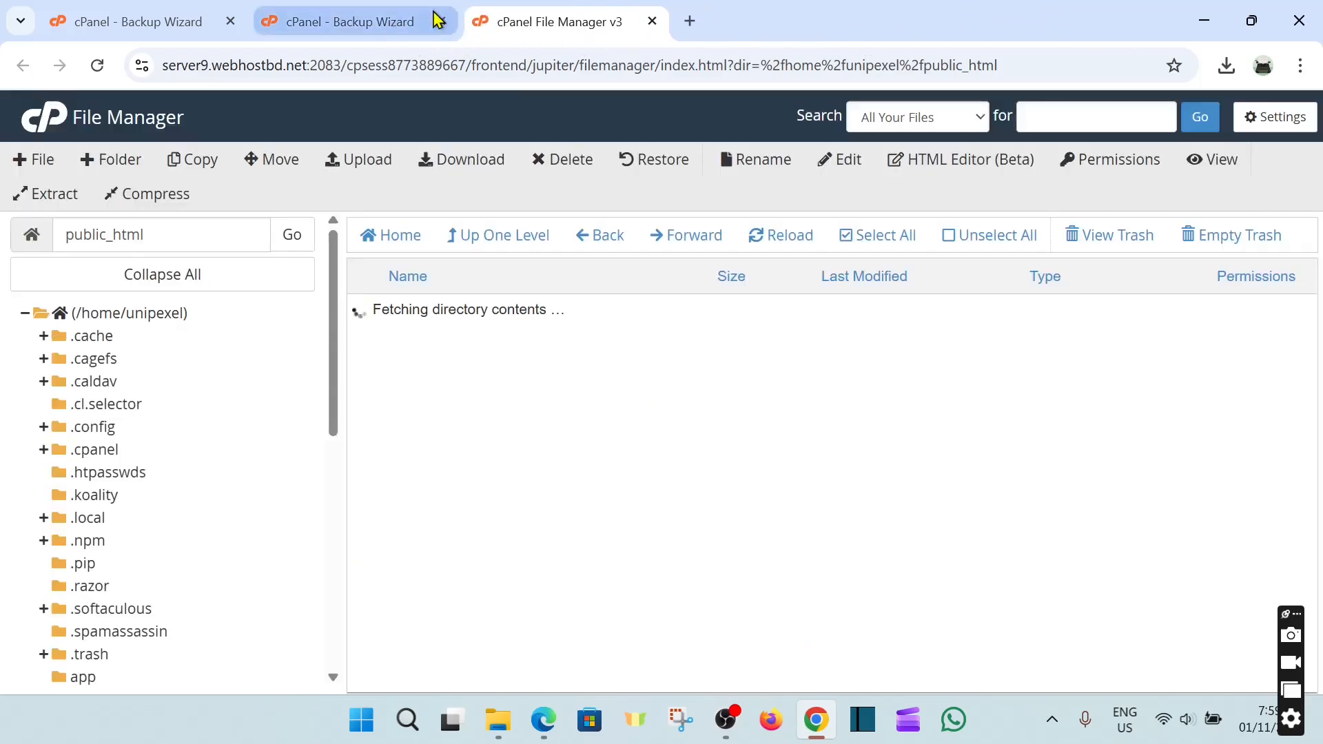
Step: Try to extract backup-11.1.2025_13-56-24_unipexel.tar.gz into /public_html and dismiss the extraction results
{"action": "left_click", "coordinate": [686, 320]}
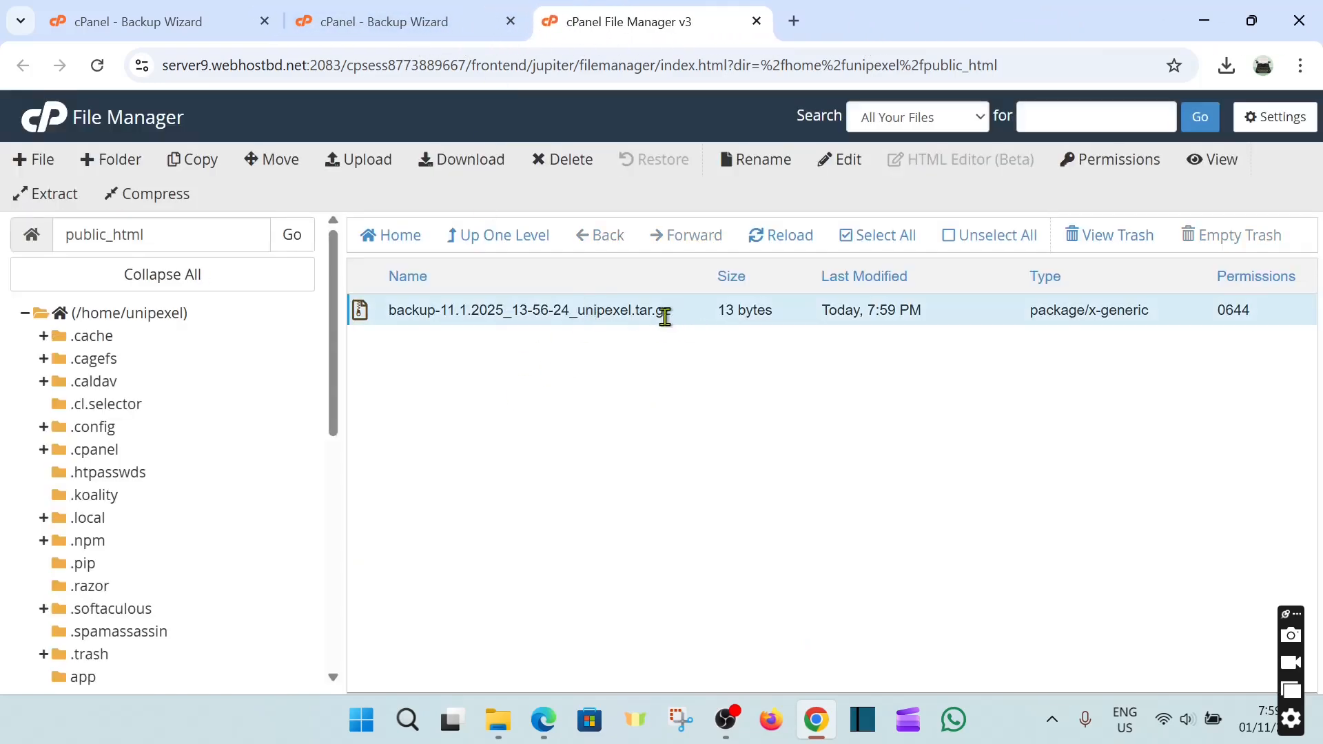
{"action": "right_click", "coordinate": [721, 317]}
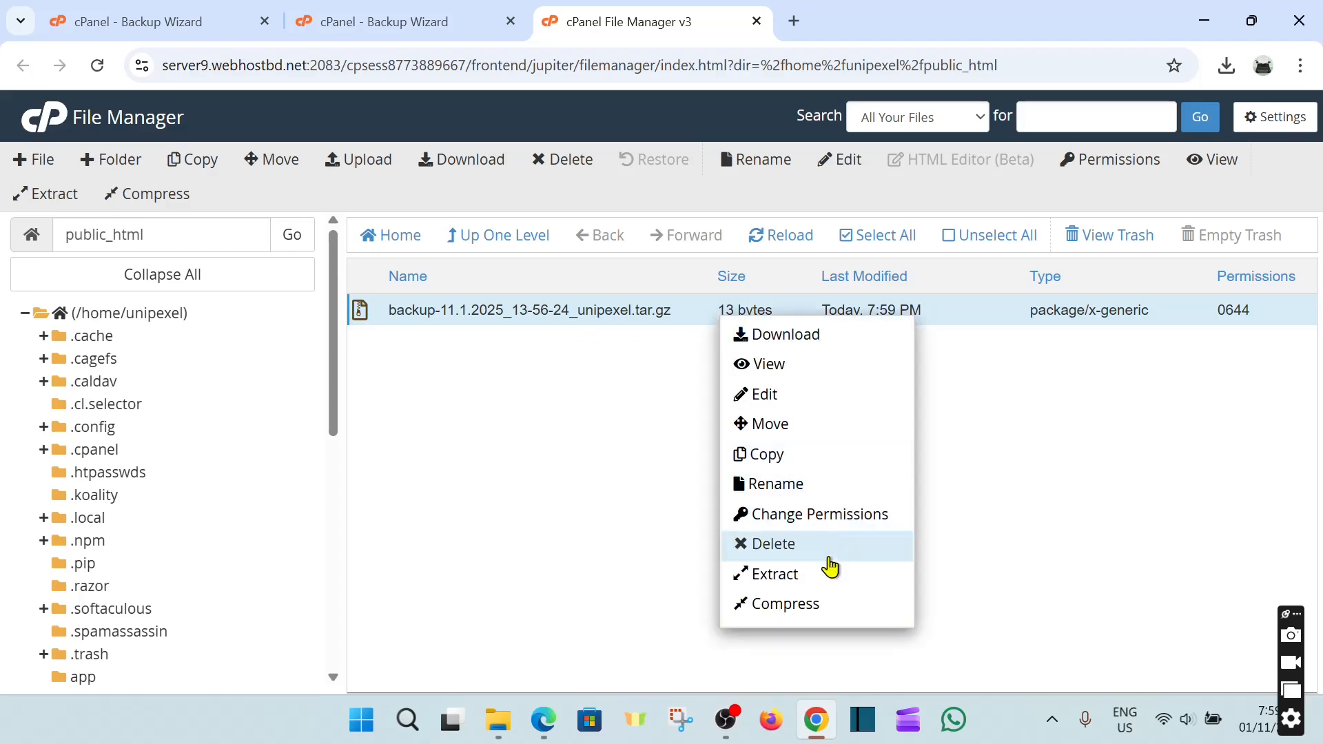
{"action": "left_click", "coordinate": [798, 578]}
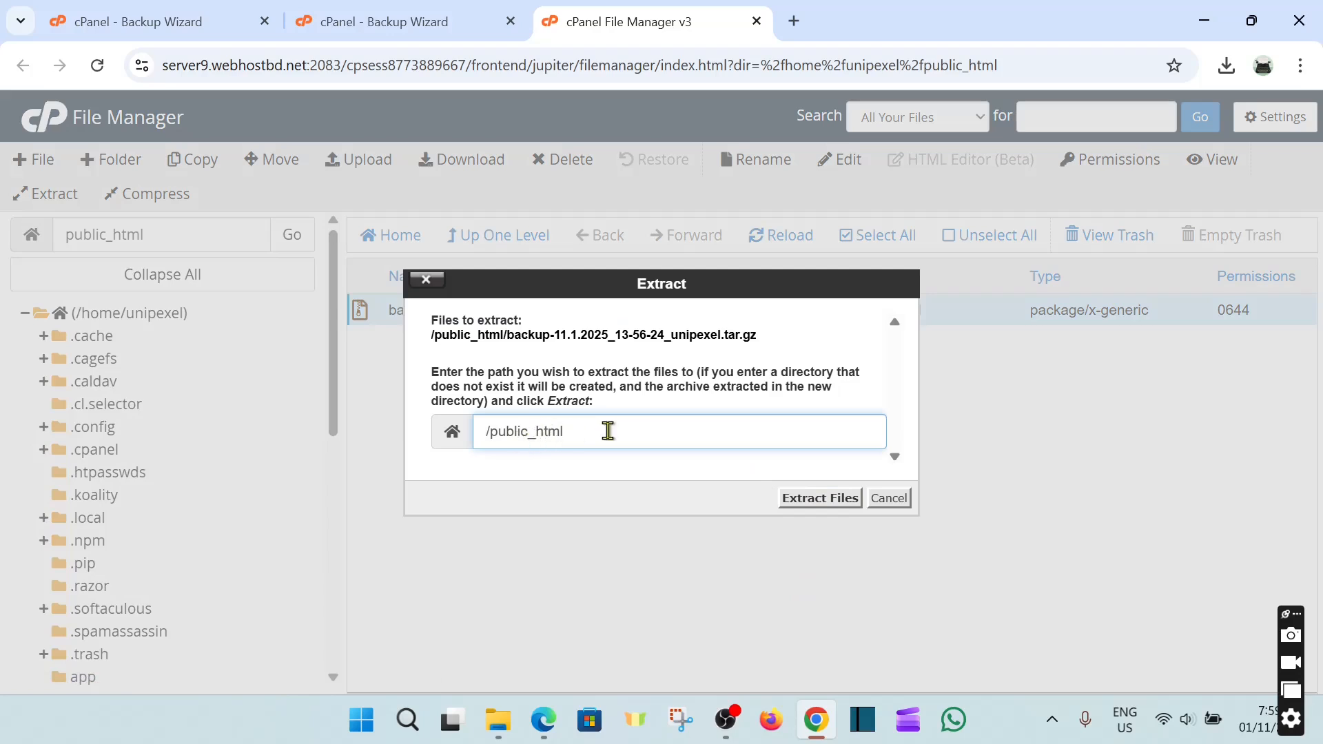
{"action": "left_click_drag", "start_coordinate": [607, 430], "coordinate": [480, 438]}
{"action": "left_click_drag", "start_coordinate": [620, 436], "coordinate": [476, 429]}
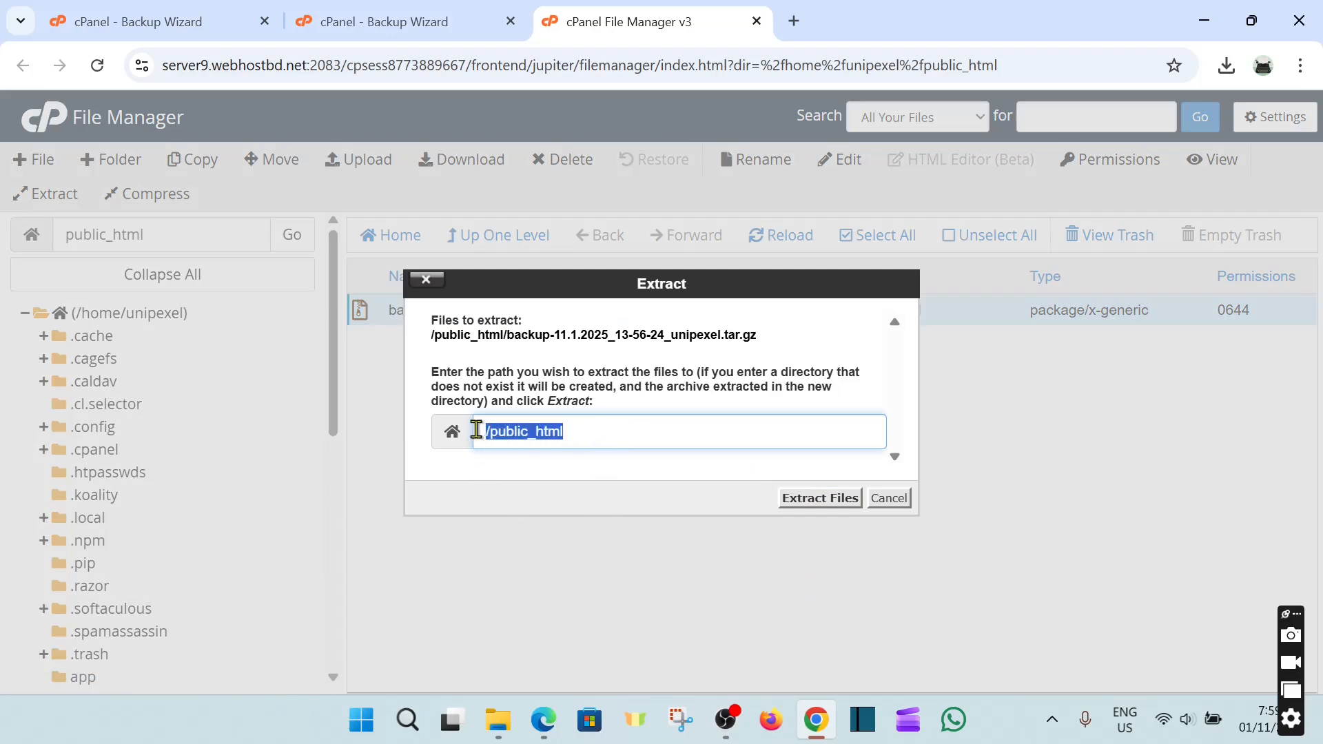
{"action": "left_click", "coordinate": [631, 426]}
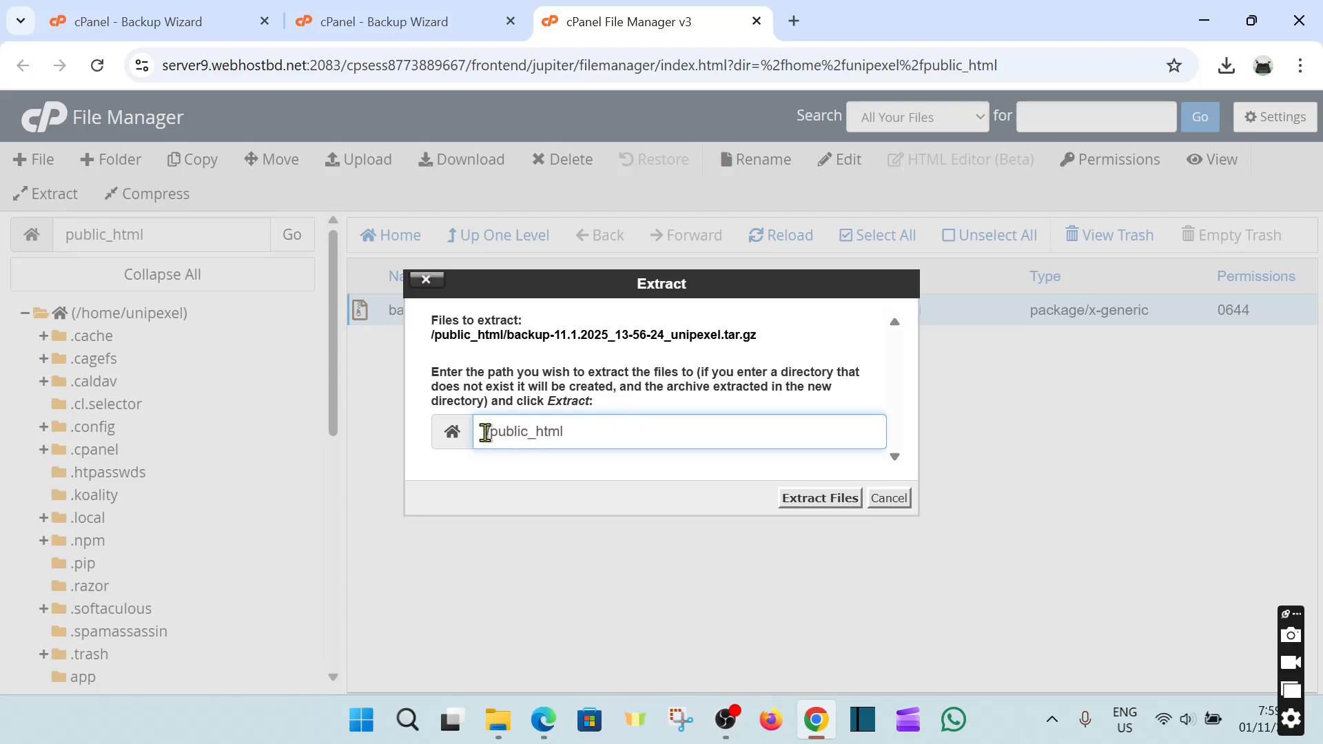
{"action": "left_click_drag", "start_coordinate": [490, 432], "coordinate": [591, 433]}
{"action": "left_click", "coordinate": [654, 431]}
{"action": "left_click", "coordinate": [663, 479]}
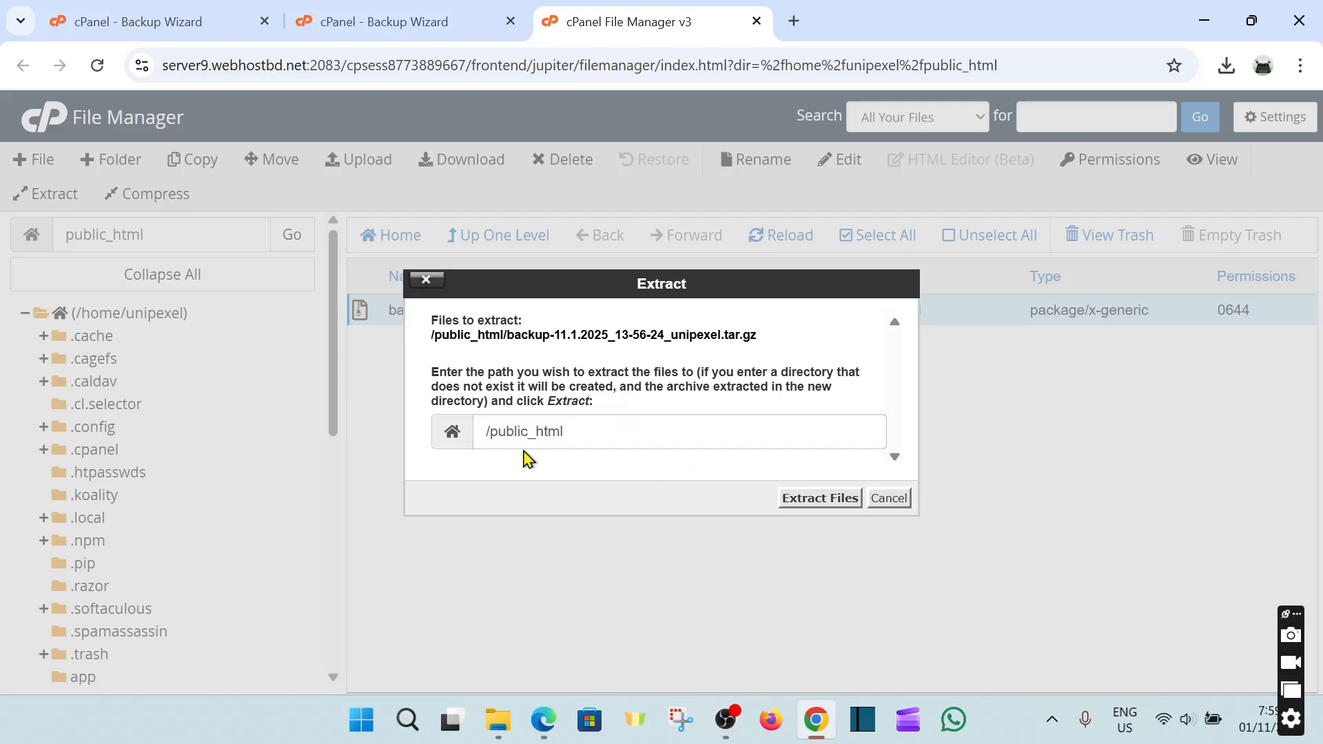
{"action": "left_click", "coordinate": [841, 505]}
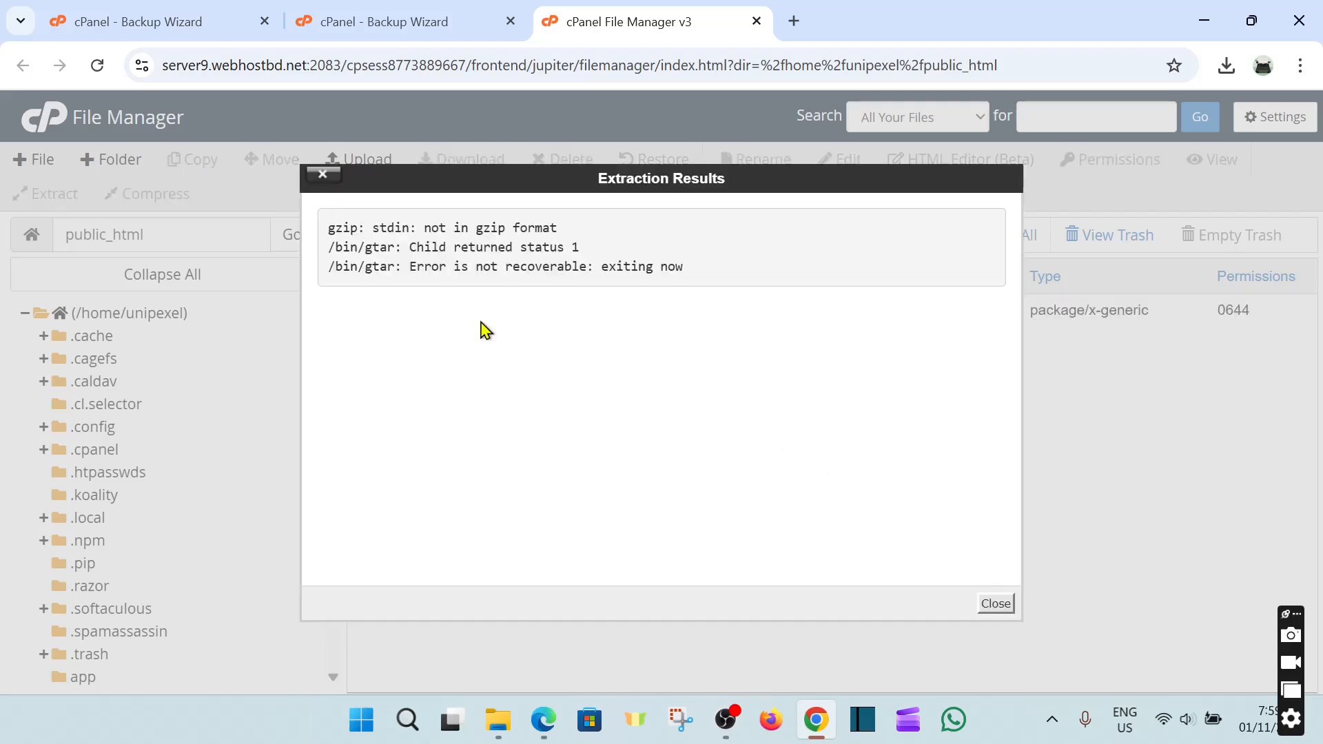
{"action": "left_click", "coordinate": [996, 604]}
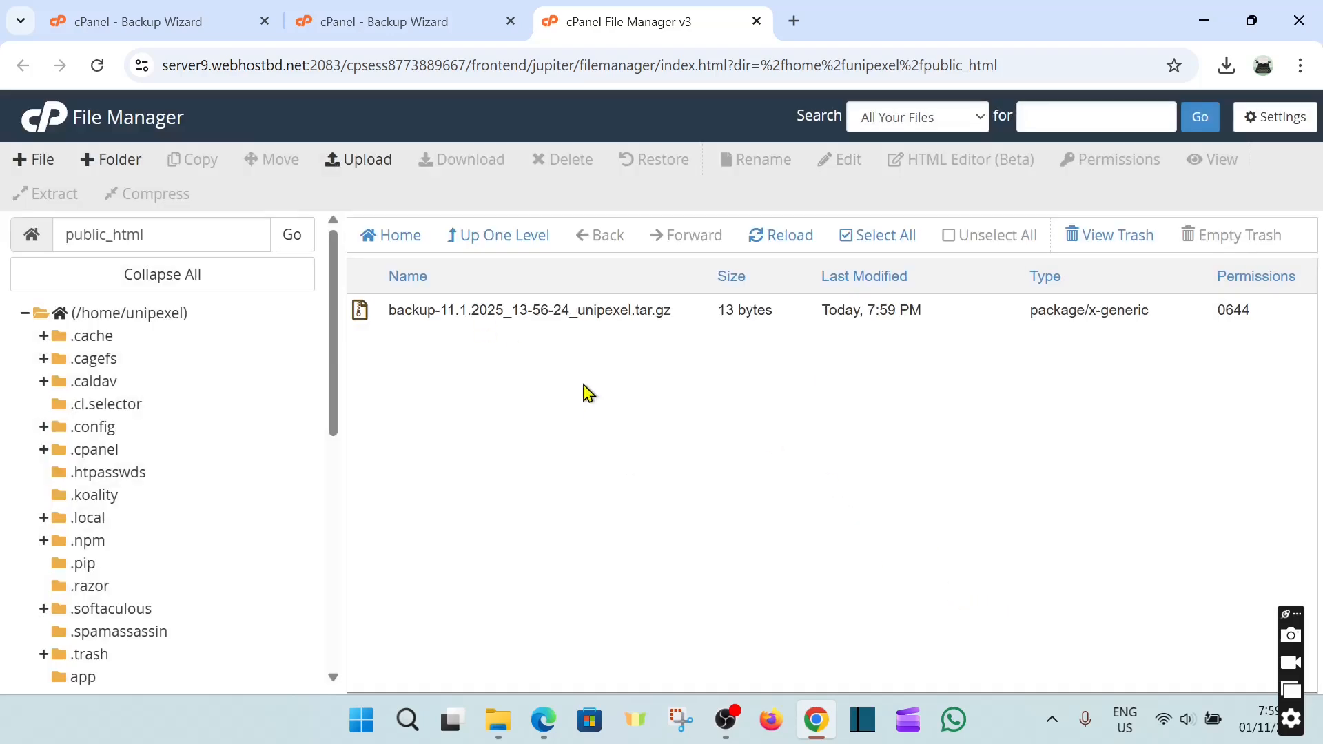
Step: Check the public_html folder for extracted files and download a copy of the uploaded backup archive from it
{"action": "scroll", "coordinate": [172, 549], "scroll_direction": "down", "scroll_amount": 10}
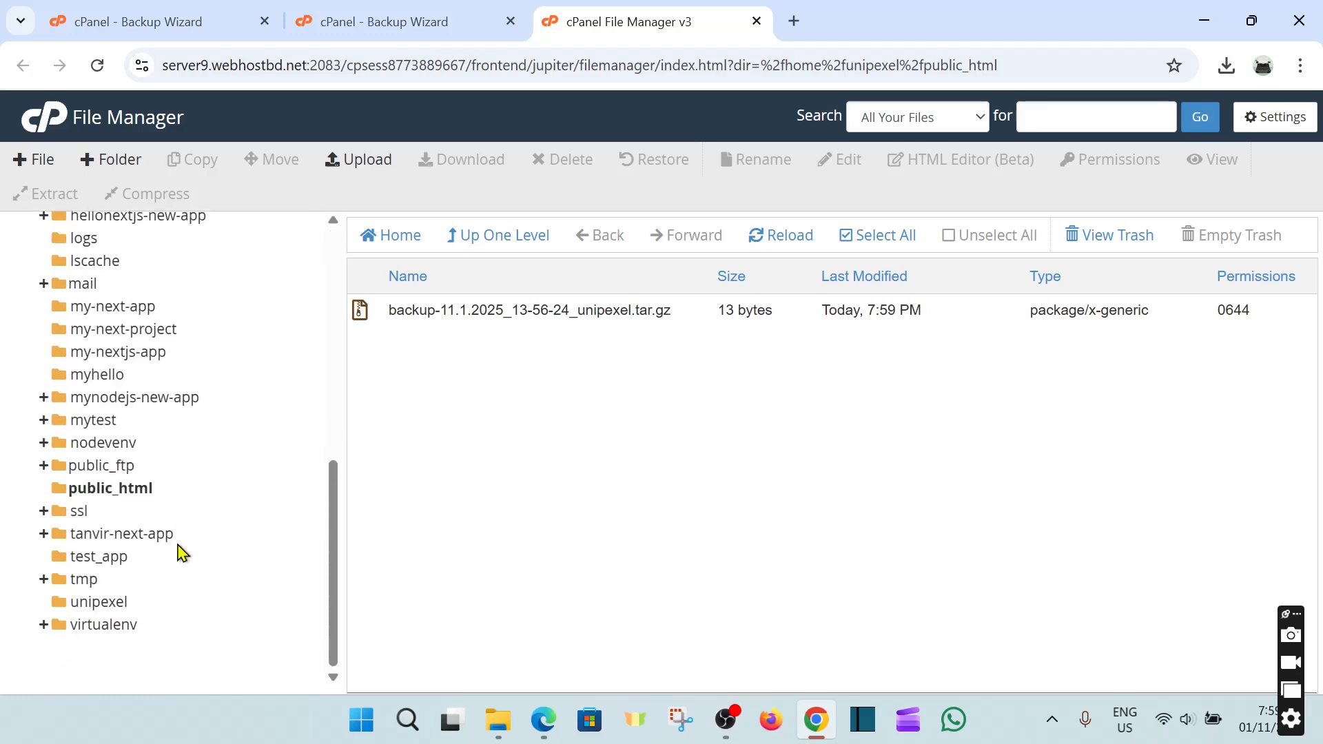
{"action": "left_click", "coordinate": [101, 496]}
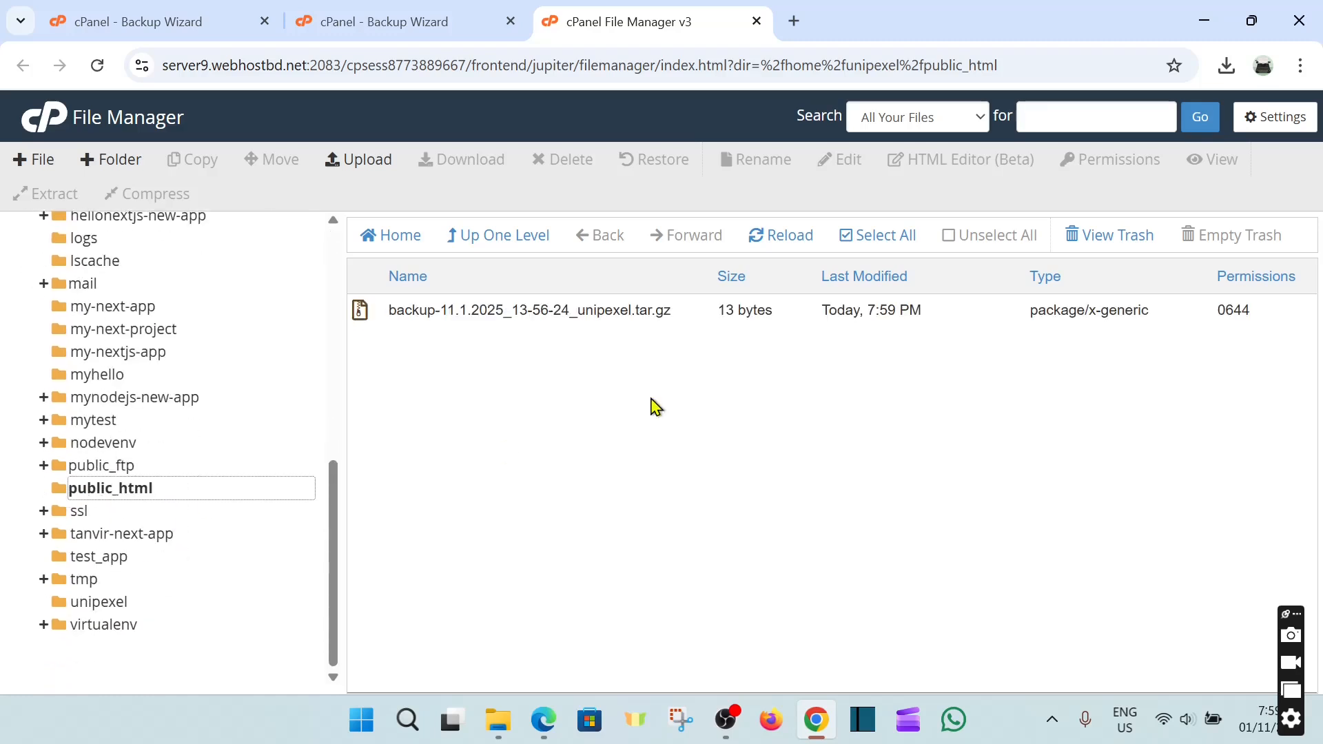
{"action": "left_click", "coordinate": [625, 315]}
{"action": "left_click", "coordinate": [684, 317]}
{"action": "left_click", "coordinate": [684, 316]}
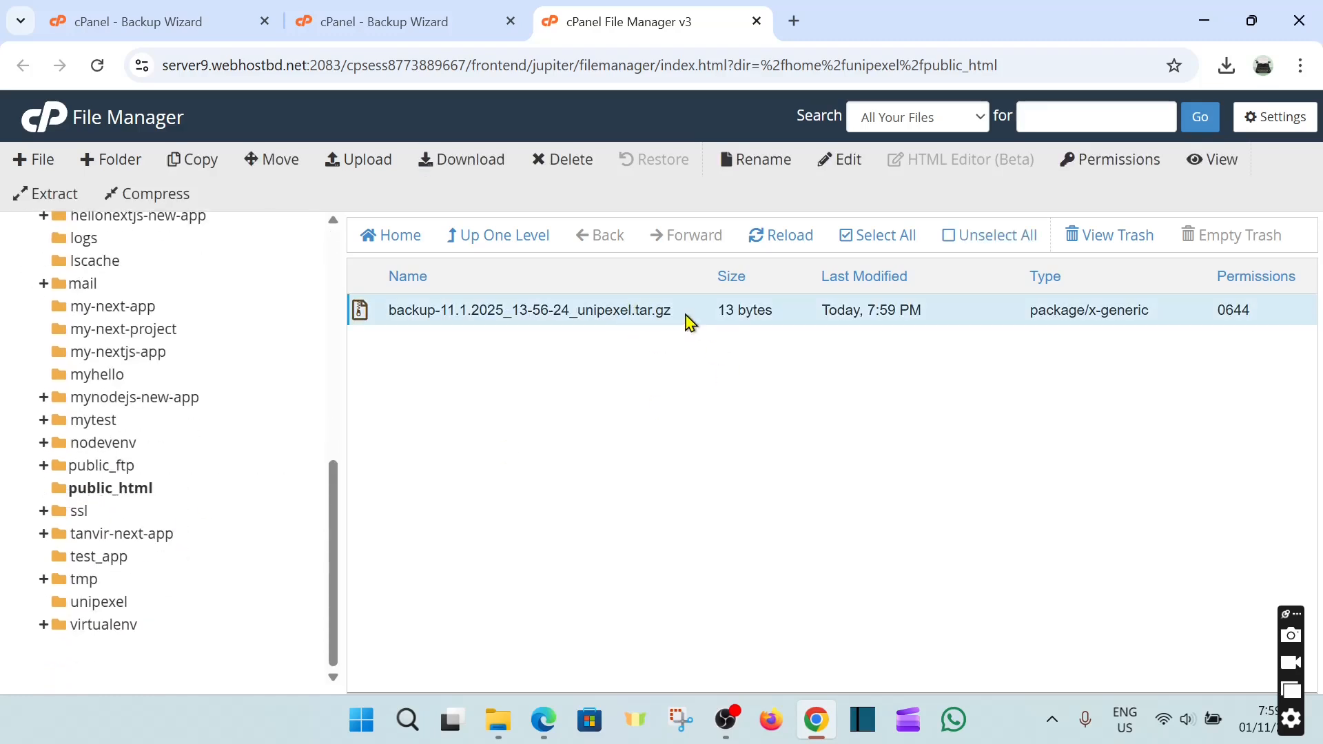
{"action": "left_click", "coordinate": [611, 322]}
{"action": "left_click", "coordinate": [613, 307]}
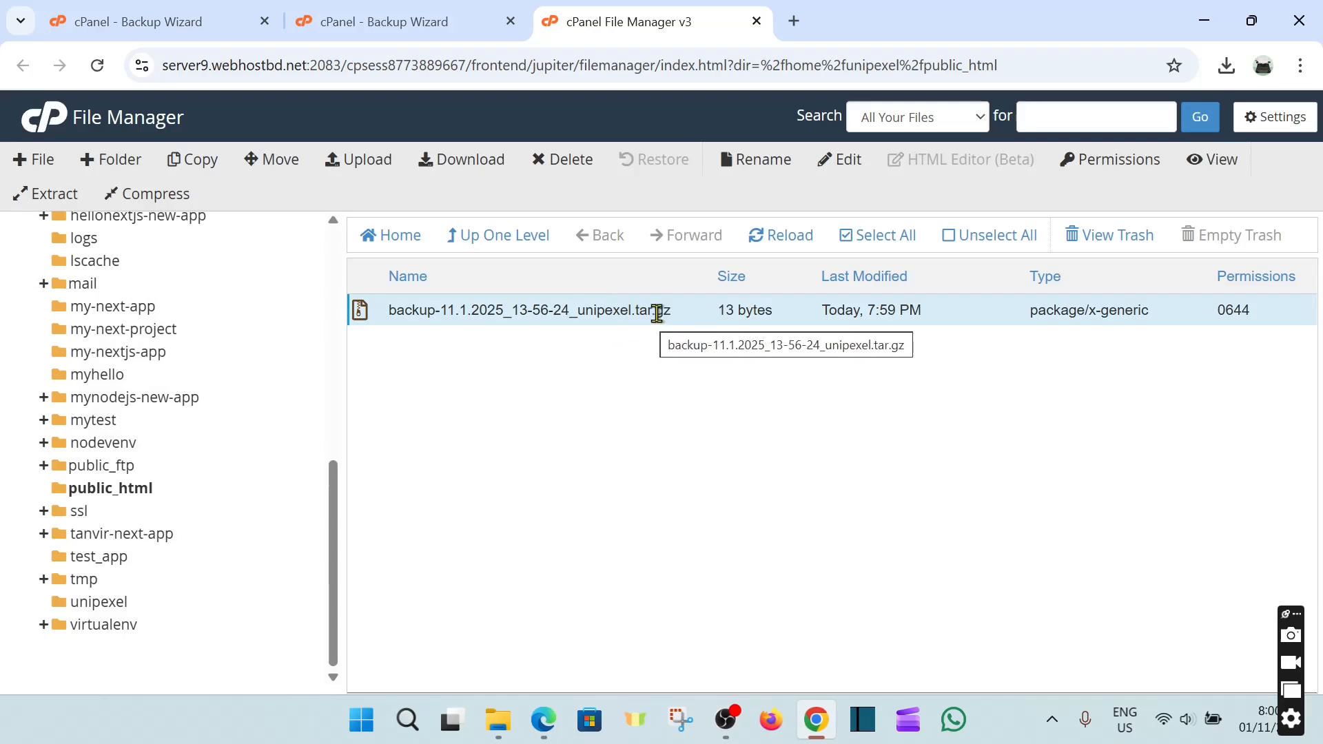
{"action": "left_click", "coordinate": [691, 321]}
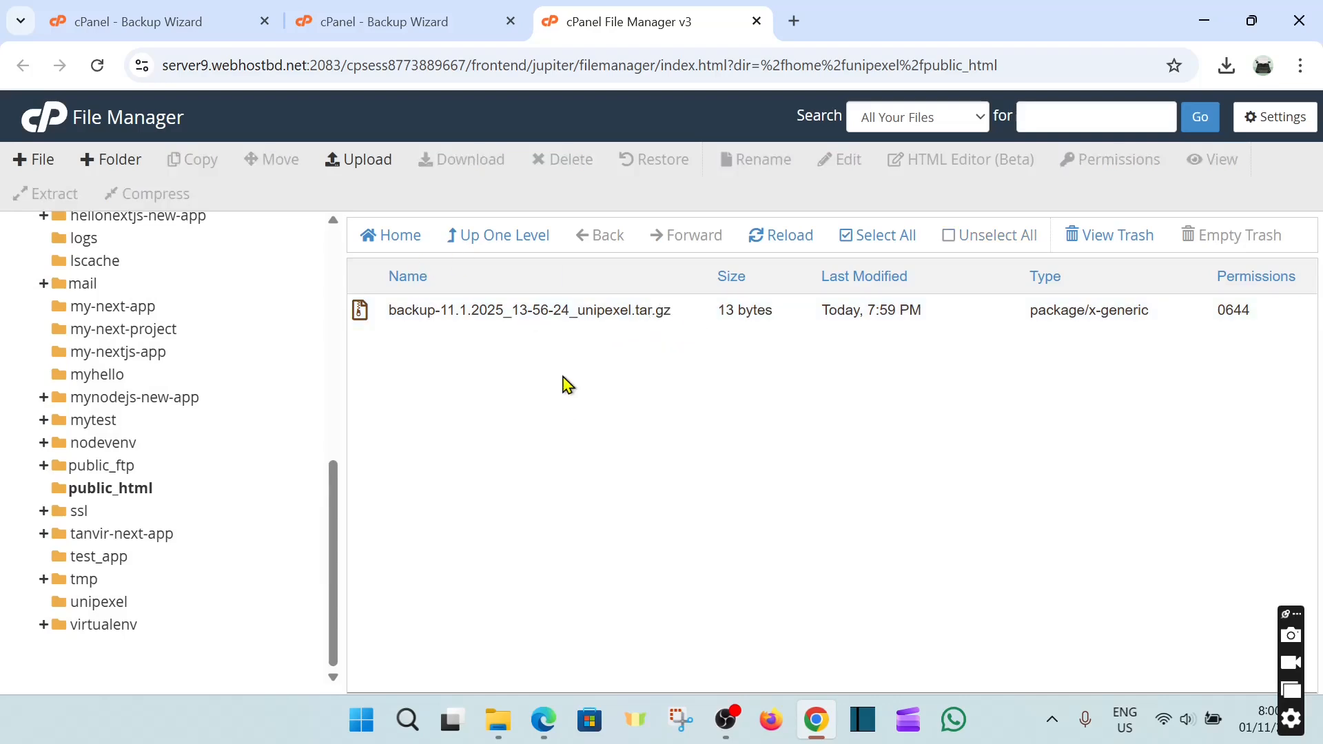
Step: Permanently delete backup-11.1.2025_13-56-24_unipexel.tar.gz from public_html, skipping the trash
{"action": "left_click", "coordinate": [535, 313]}
{"action": "left_click", "coordinate": [569, 168]}
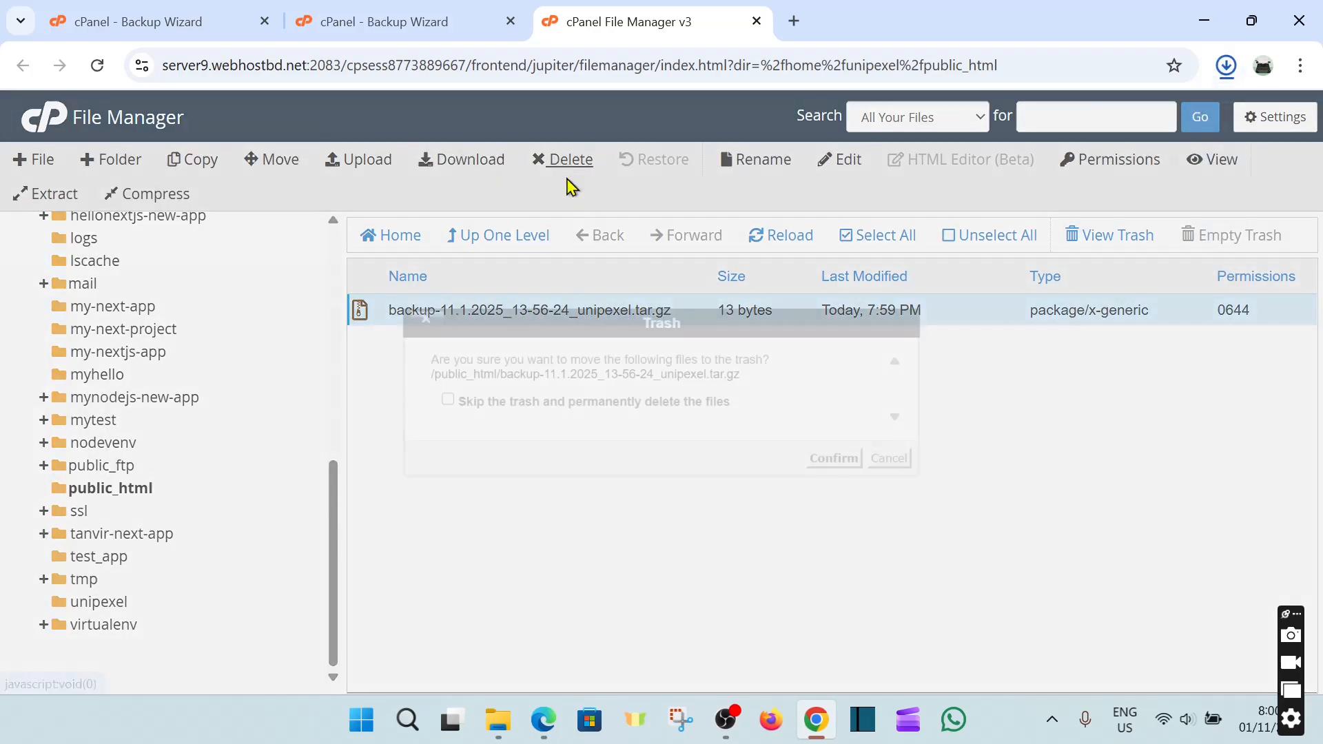
{"action": "left_click", "coordinate": [673, 403]}
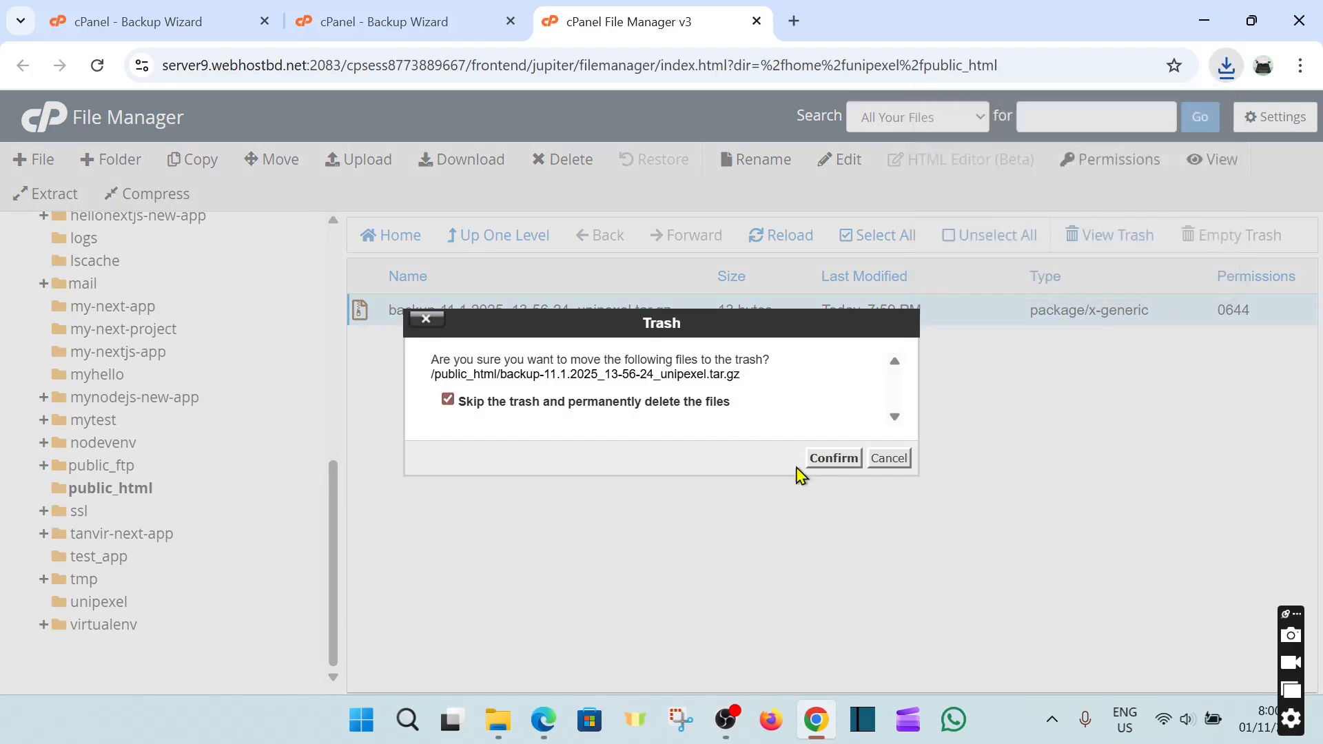
{"action": "left_click", "coordinate": [833, 458]}
Step: In File Explorer's Downloads folder, inspect the backup copy marked (1) and delete the older backup-11.1.2025_13-56-24_unipexel.tar.gz download
{"action": "left_click", "coordinate": [498, 720]}
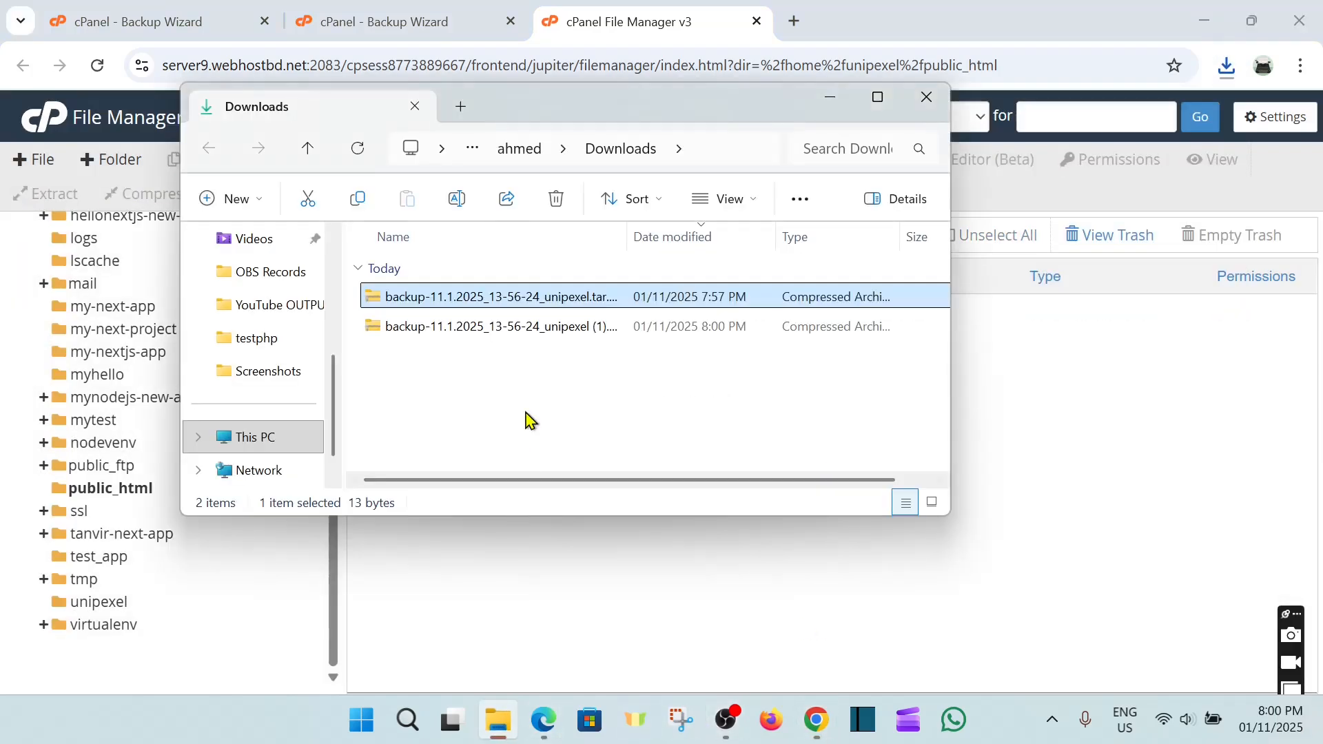
{"action": "double_click", "coordinate": [437, 328]}
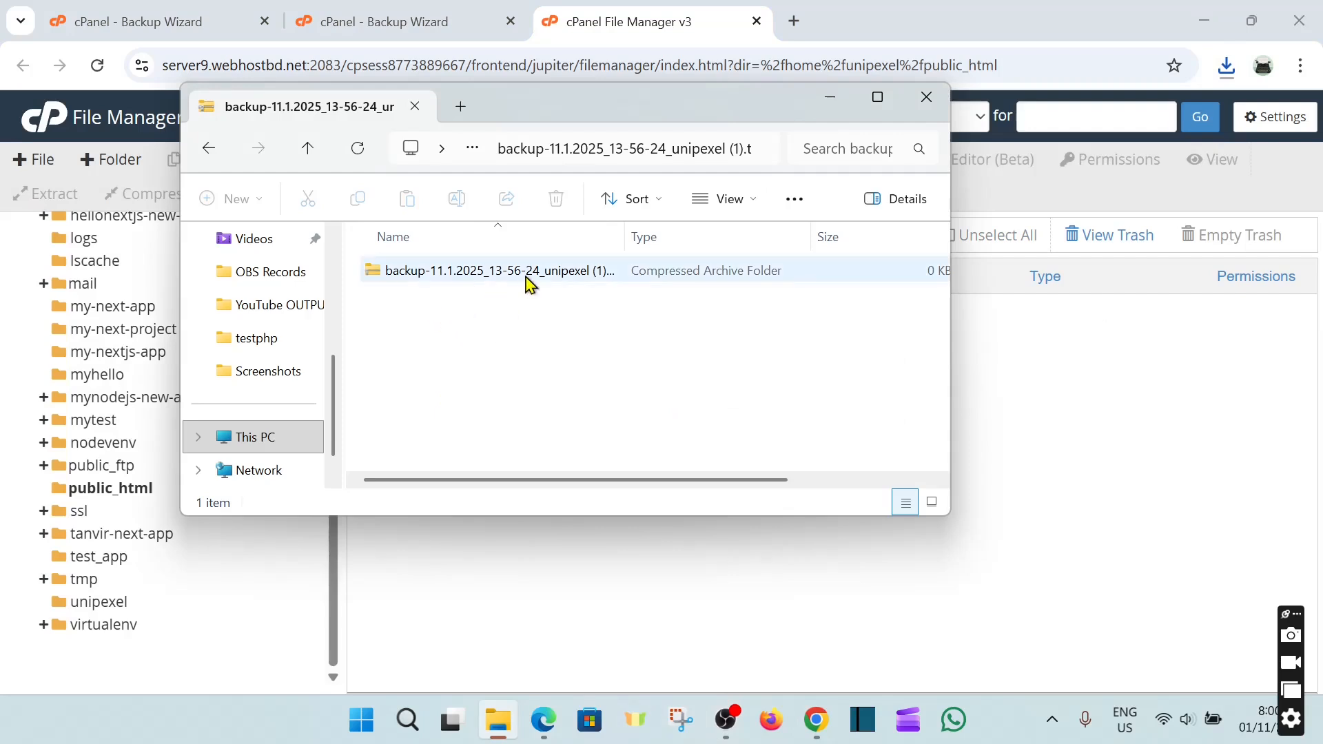
{"action": "left_click", "coordinate": [209, 148]}
{"action": "left_click", "coordinate": [463, 328]}
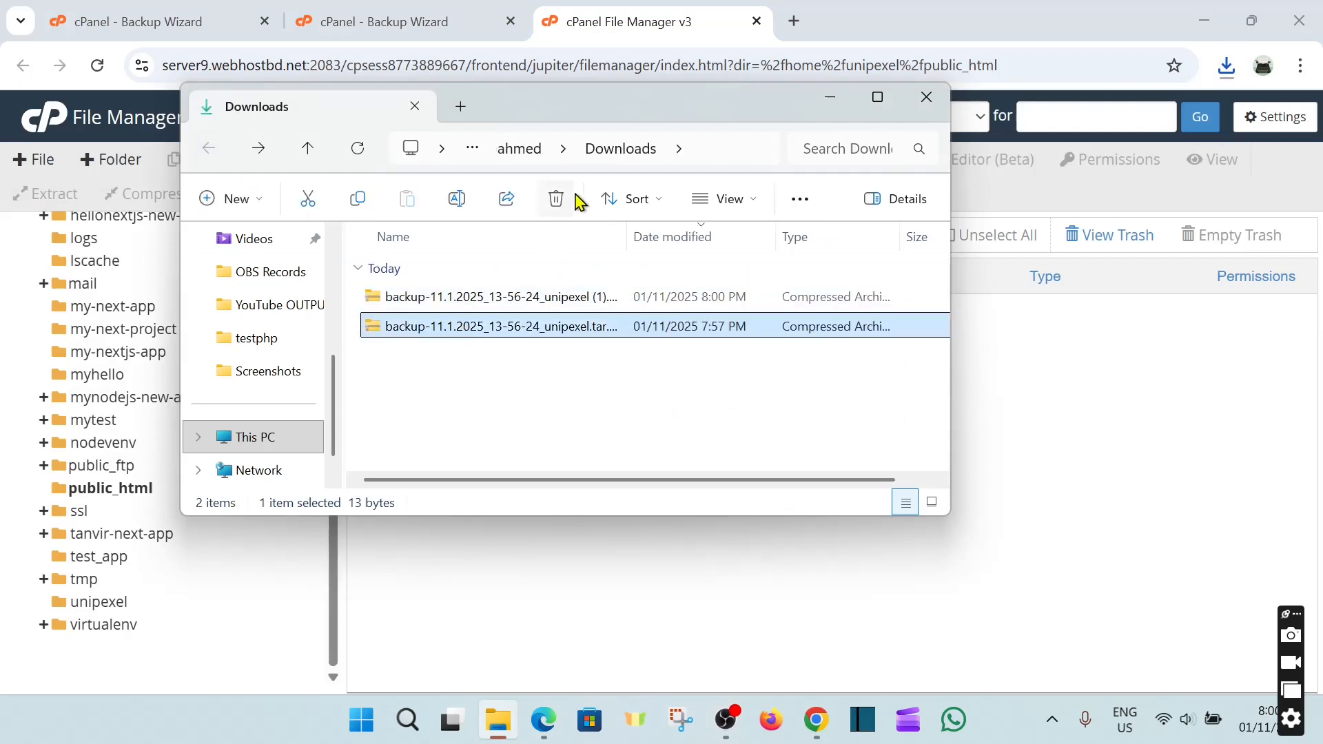
{"action": "left_click", "coordinate": [574, 197]}
Step: Extract the downloaded backup archive marked (1), including the inner archive it contains, accepting the default destination folders
{"action": "right_click", "coordinate": [502, 299]}
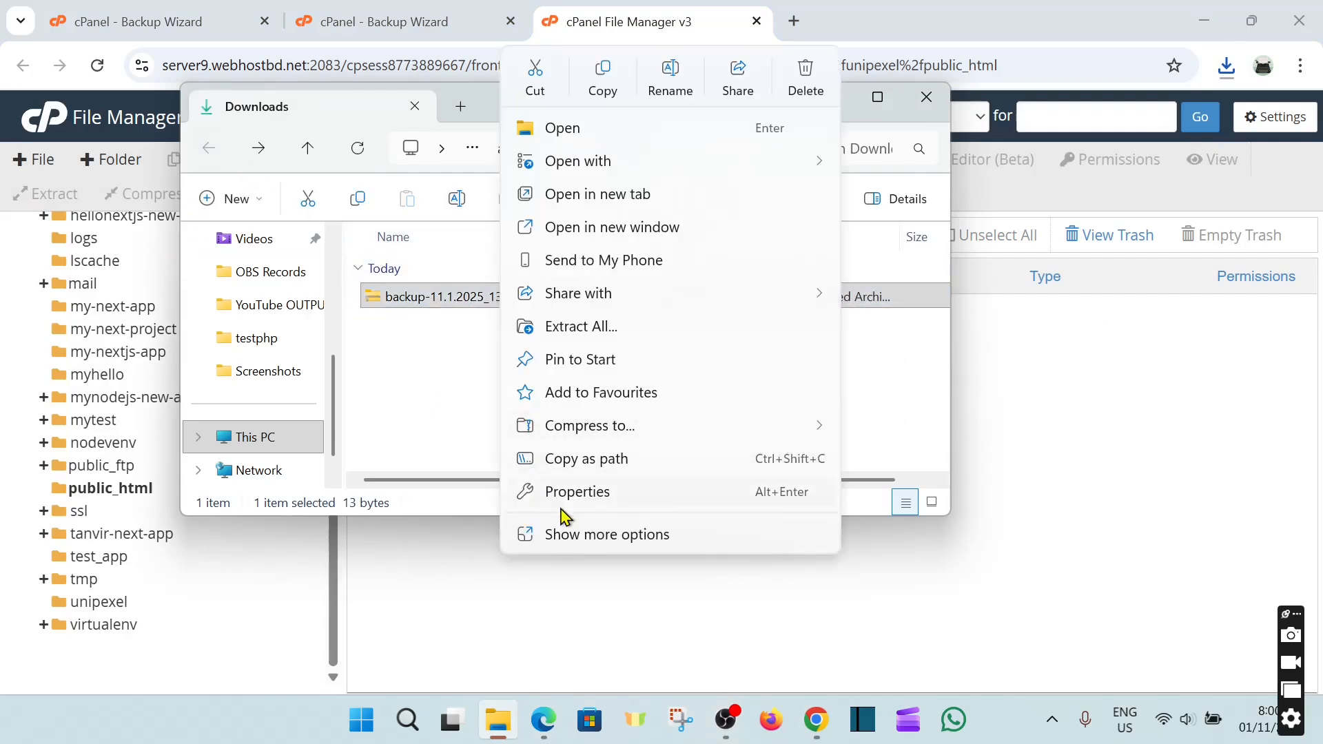
{"action": "left_click", "coordinate": [591, 330]}
{"action": "left_click", "coordinate": [816, 567]}
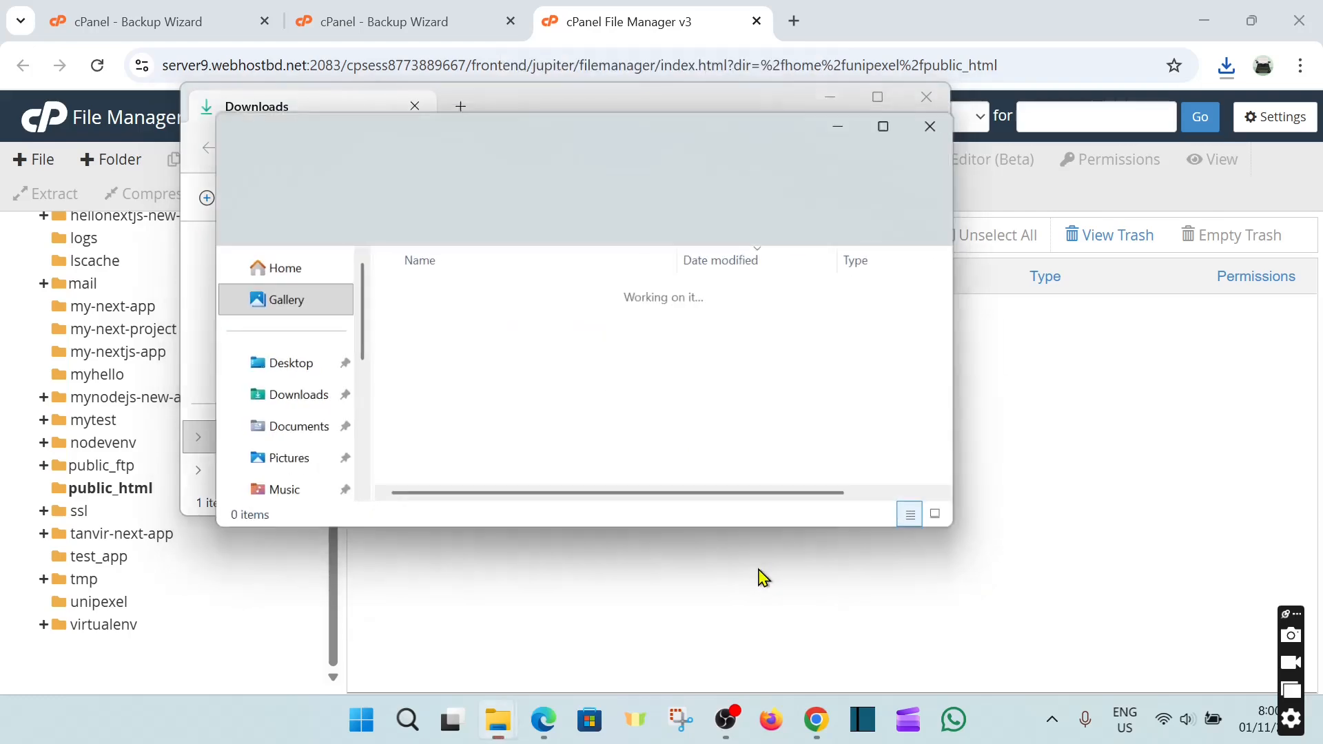
{"action": "right_click", "coordinate": [482, 333]}
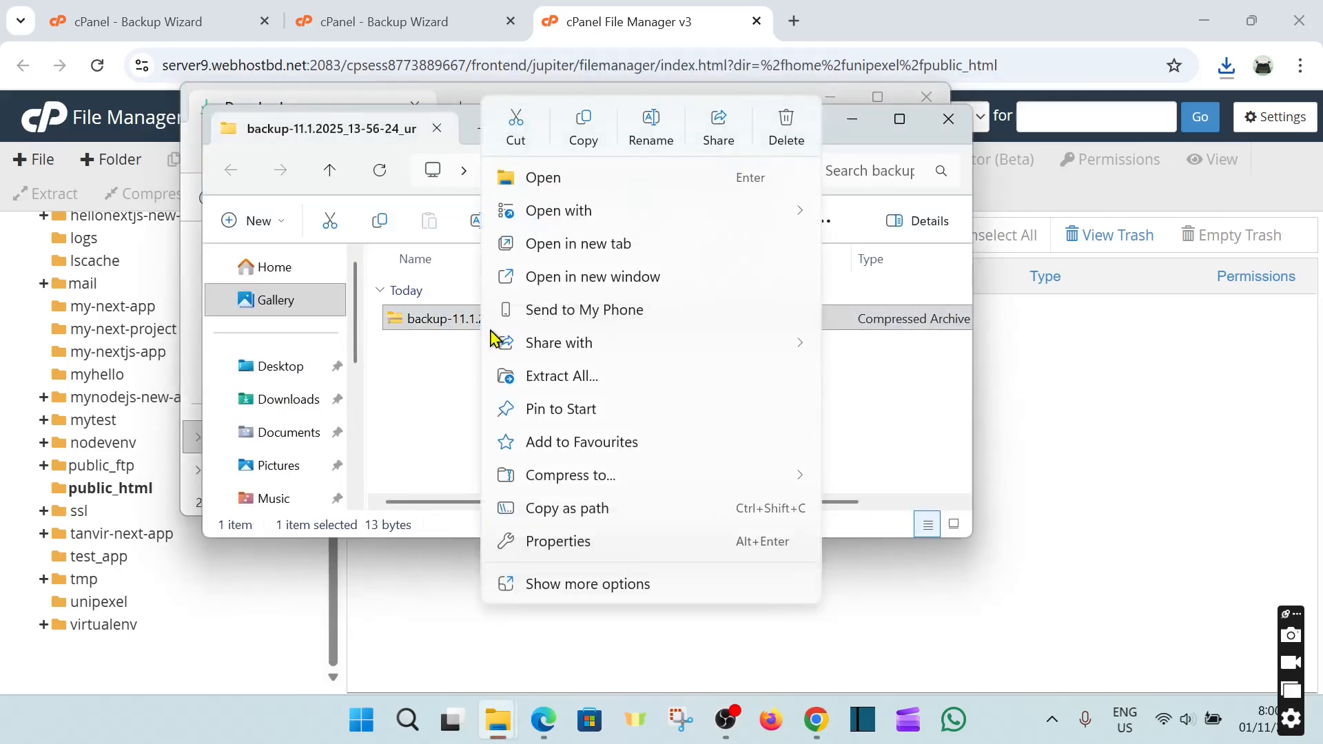
{"action": "left_click", "coordinate": [582, 375]}
{"action": "left_click", "coordinate": [823, 567]}
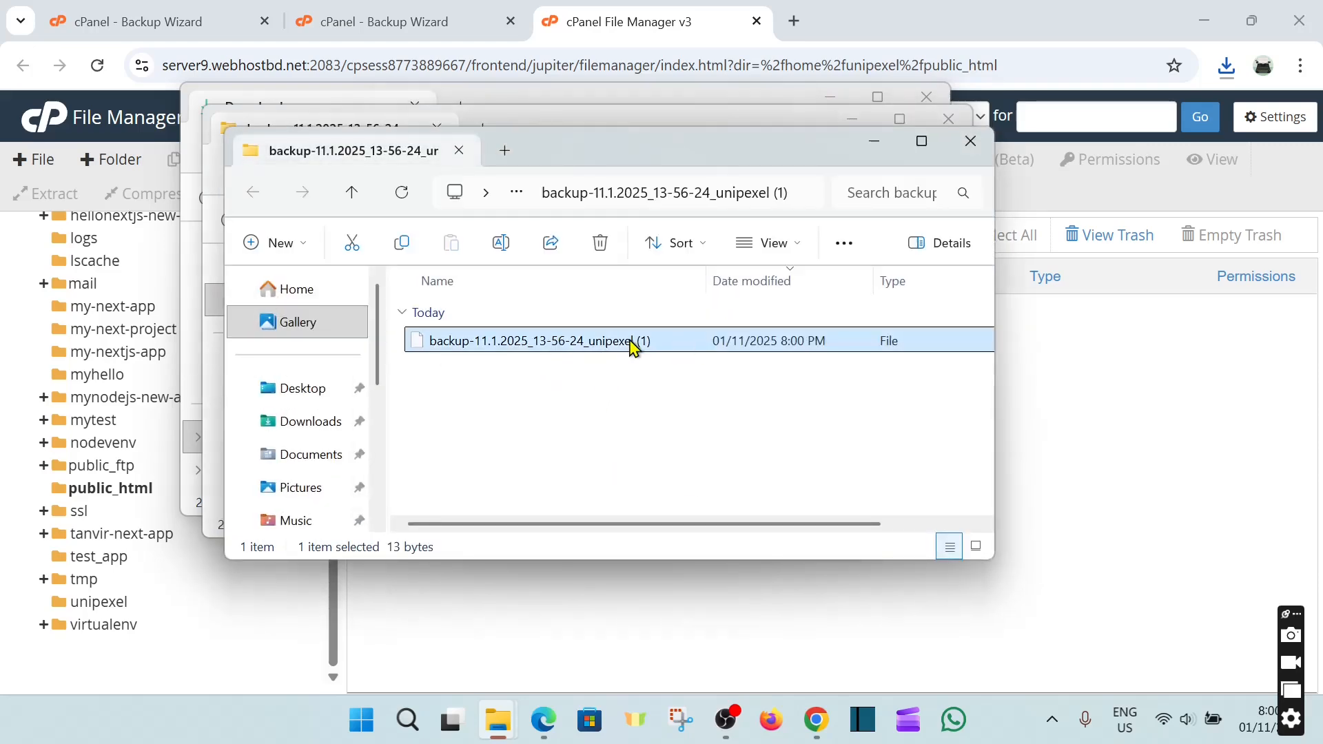
Step: Rename the extracted backup file to backup-11.1.2025_13-56-24_unipexel
{"action": "left_click", "coordinate": [635, 341]}
{"action": "left_click", "coordinate": [670, 339]}
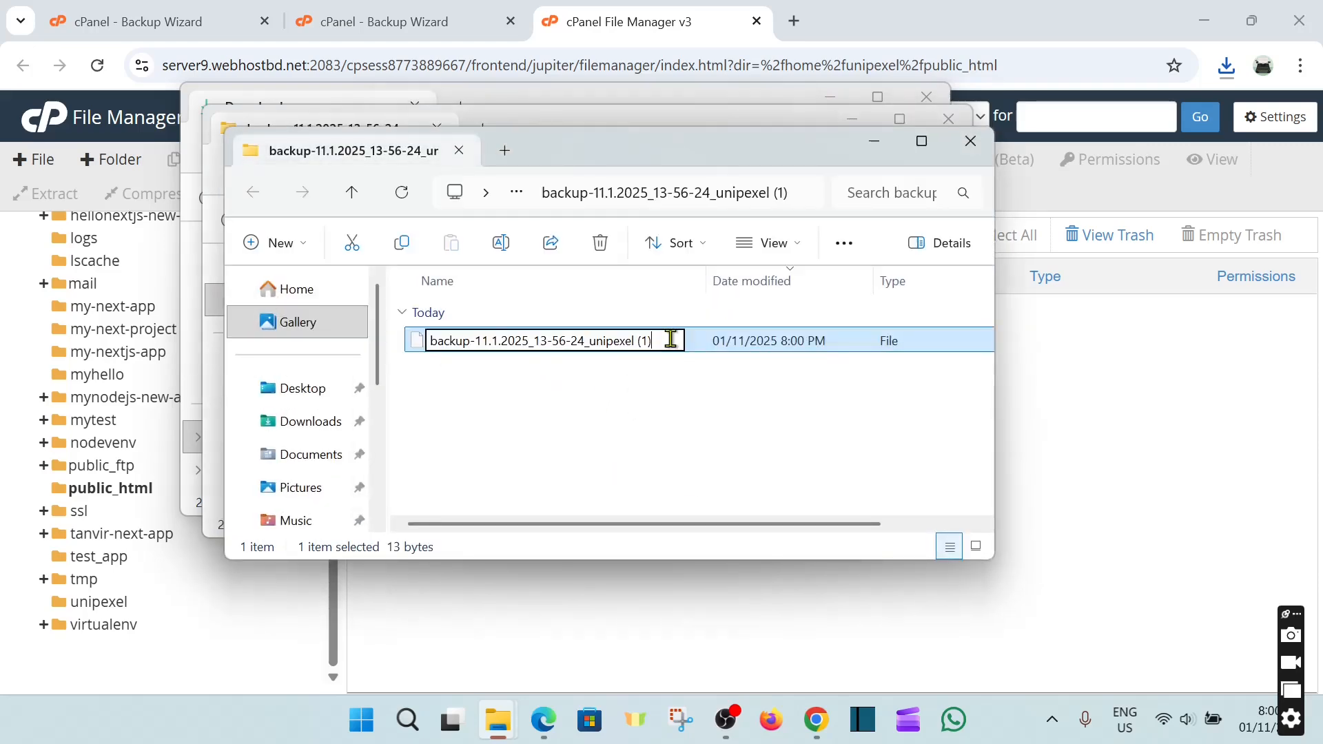
{"action": "key", "text": "Return"}
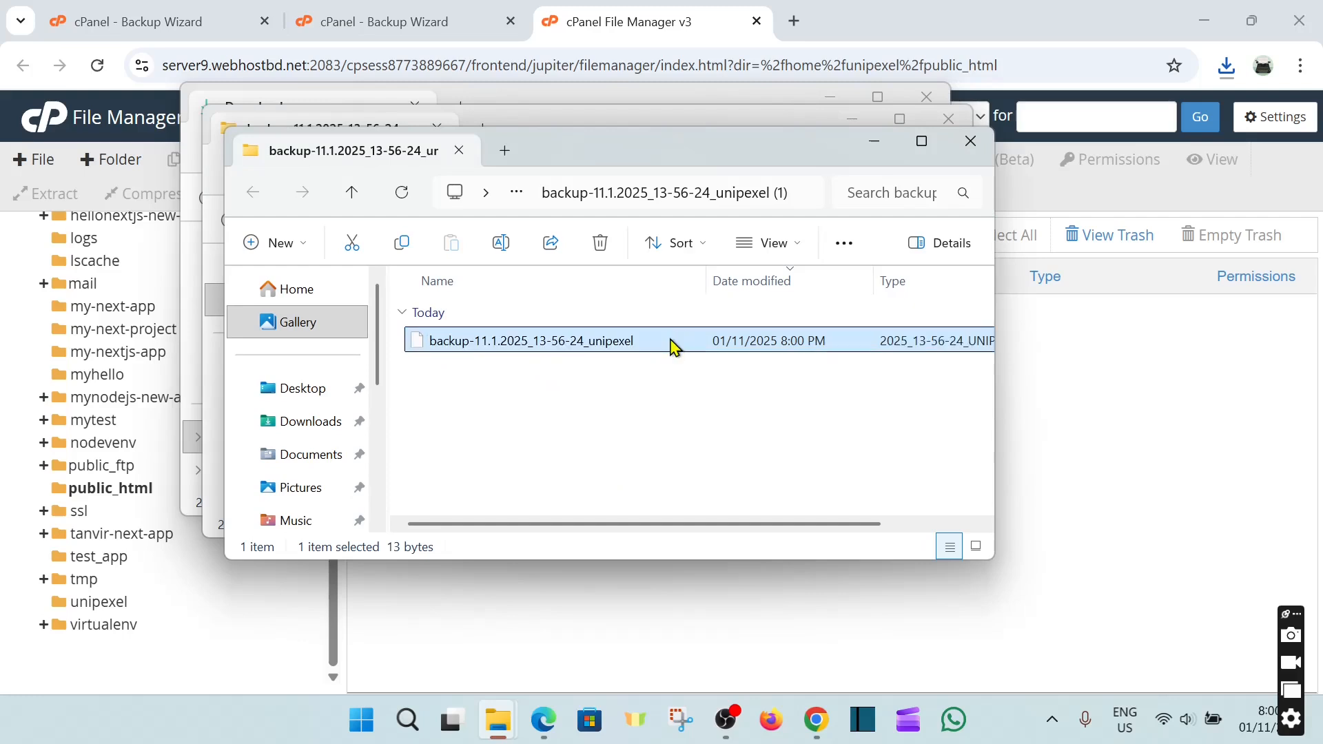
Step: Move the renamed backup-11.1.2025_13-56-24_unipexel file from its extraction folder into Downloads
{"action": "right_click", "coordinate": [589, 344]}
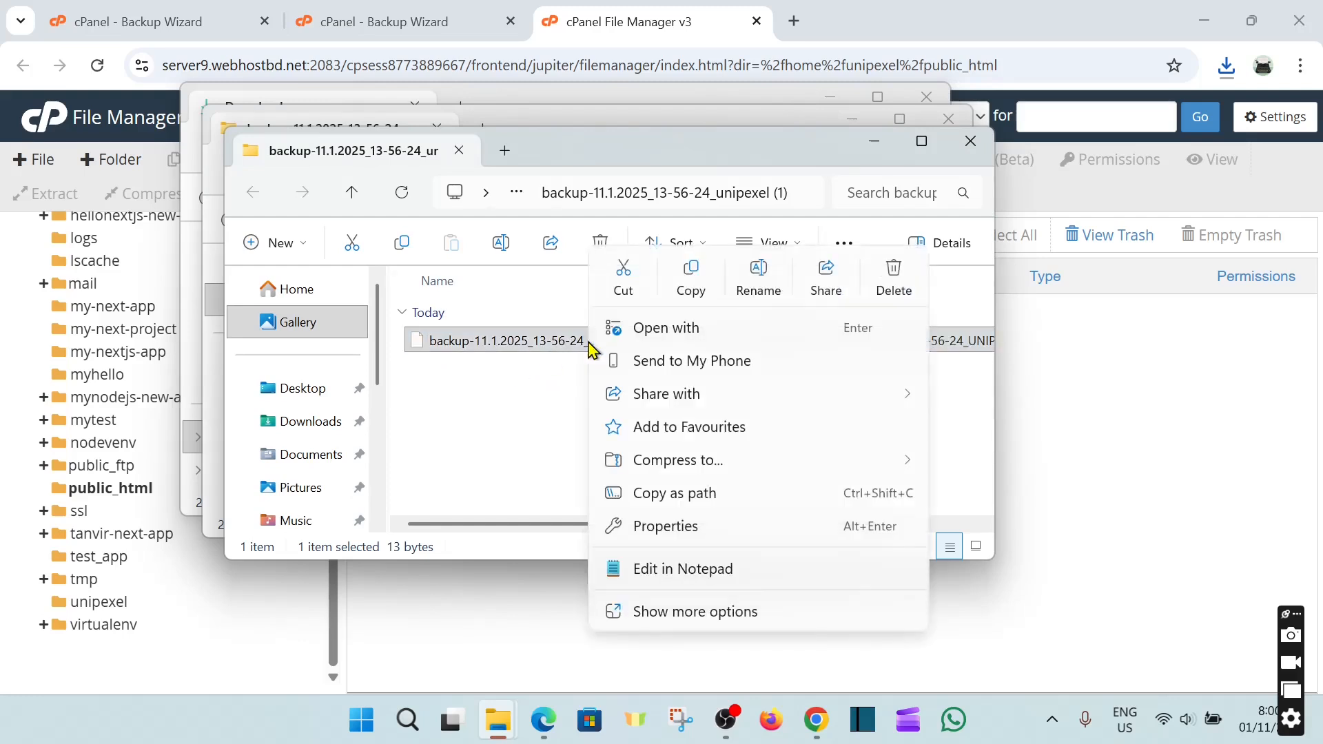
{"action": "left_click", "coordinate": [663, 289]}
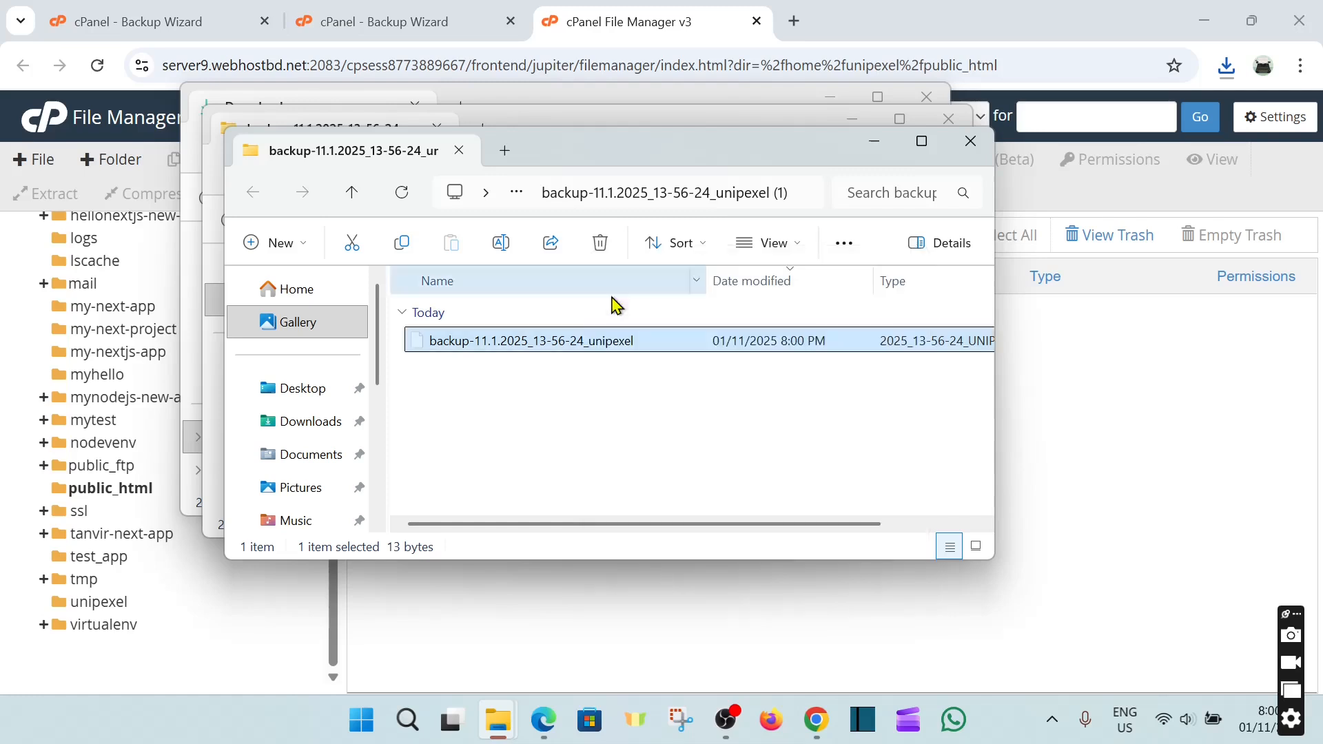
{"action": "left_click", "coordinate": [283, 422]}
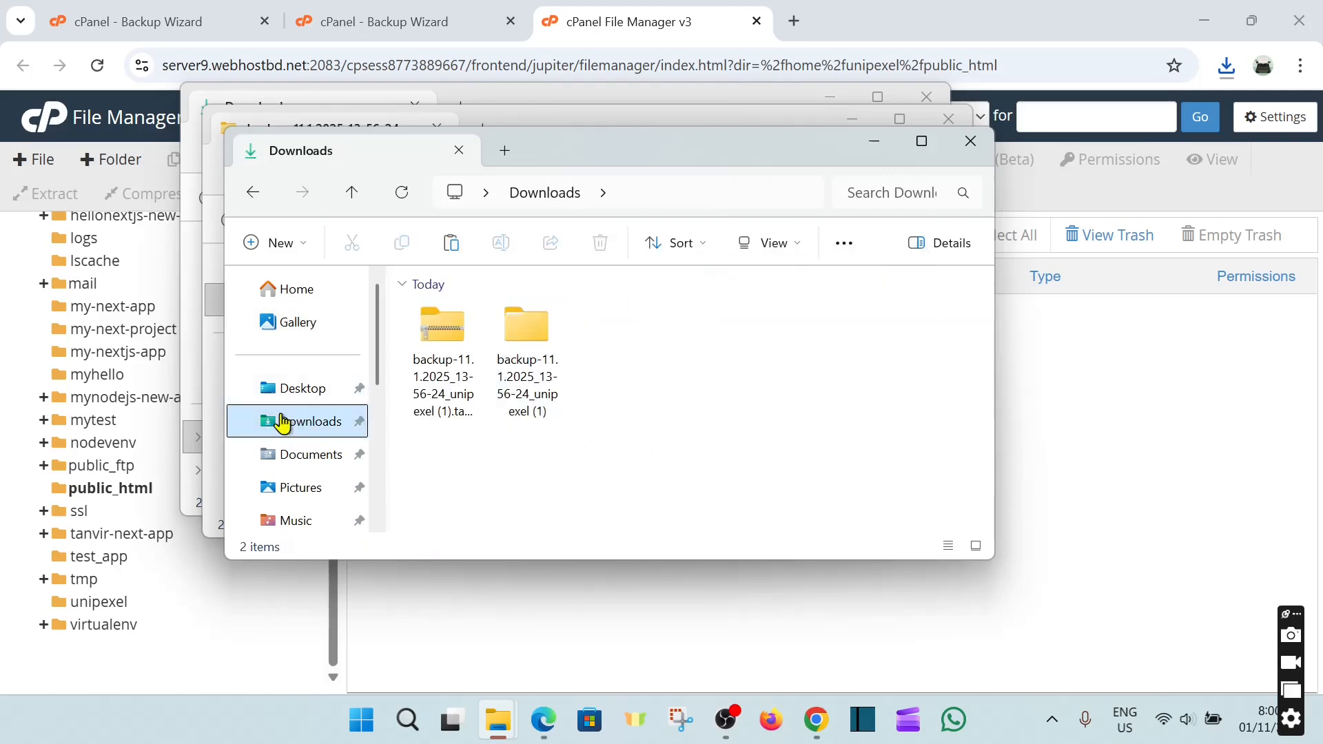
{"action": "right_click", "coordinate": [736, 345]}
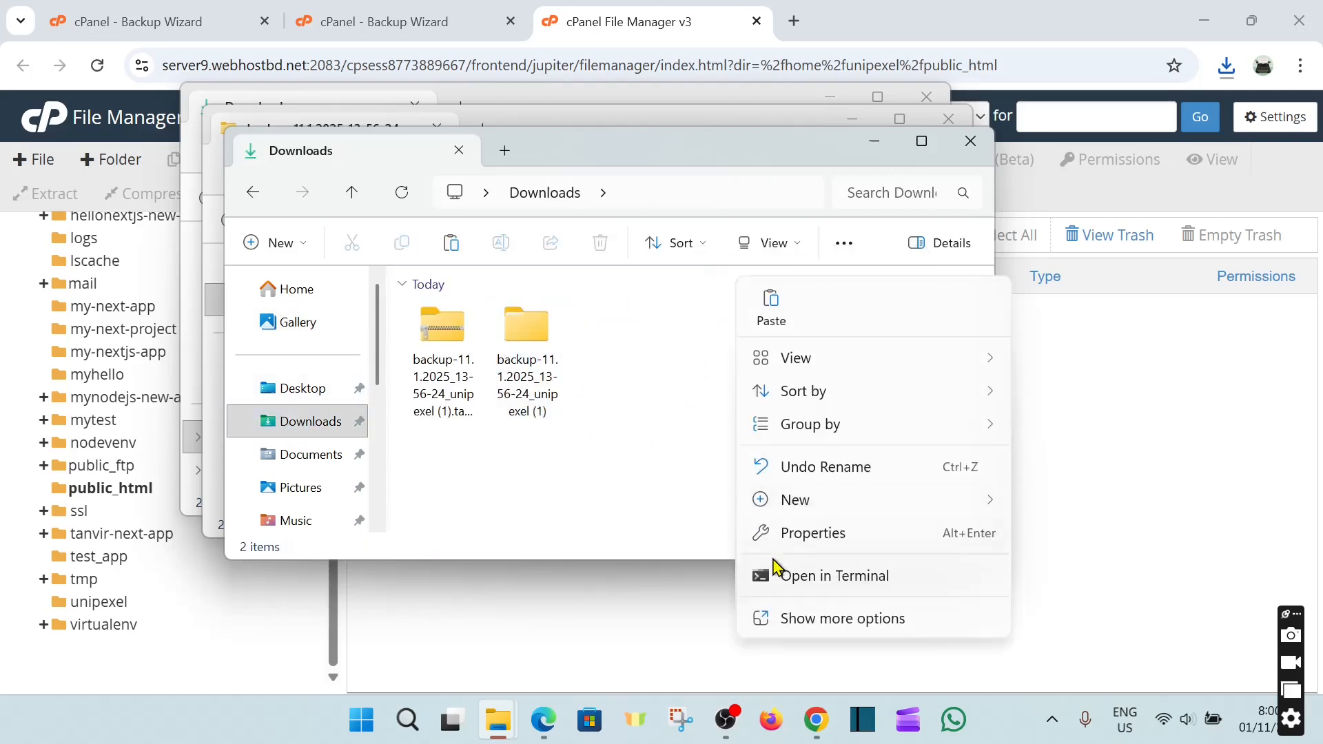
{"action": "left_click", "coordinate": [770, 309]}
{"action": "right_click", "coordinate": [753, 357]}
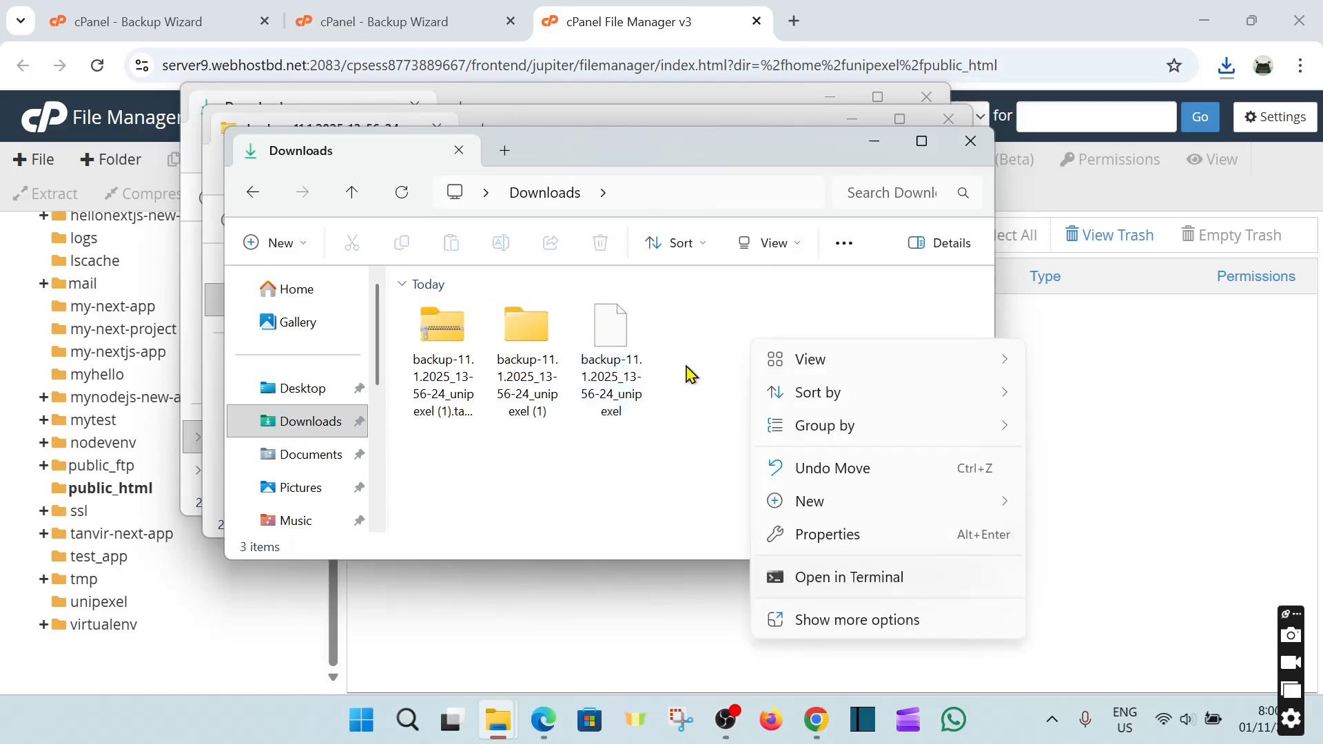
Step: Compress the backup-11.1.2025_13-56-24_unipexel file in Downloads to a ZIP file and close the spare extraction folder window
{"action": "left_click", "coordinate": [611, 361]}
{"action": "right_click", "coordinate": [612, 365]}
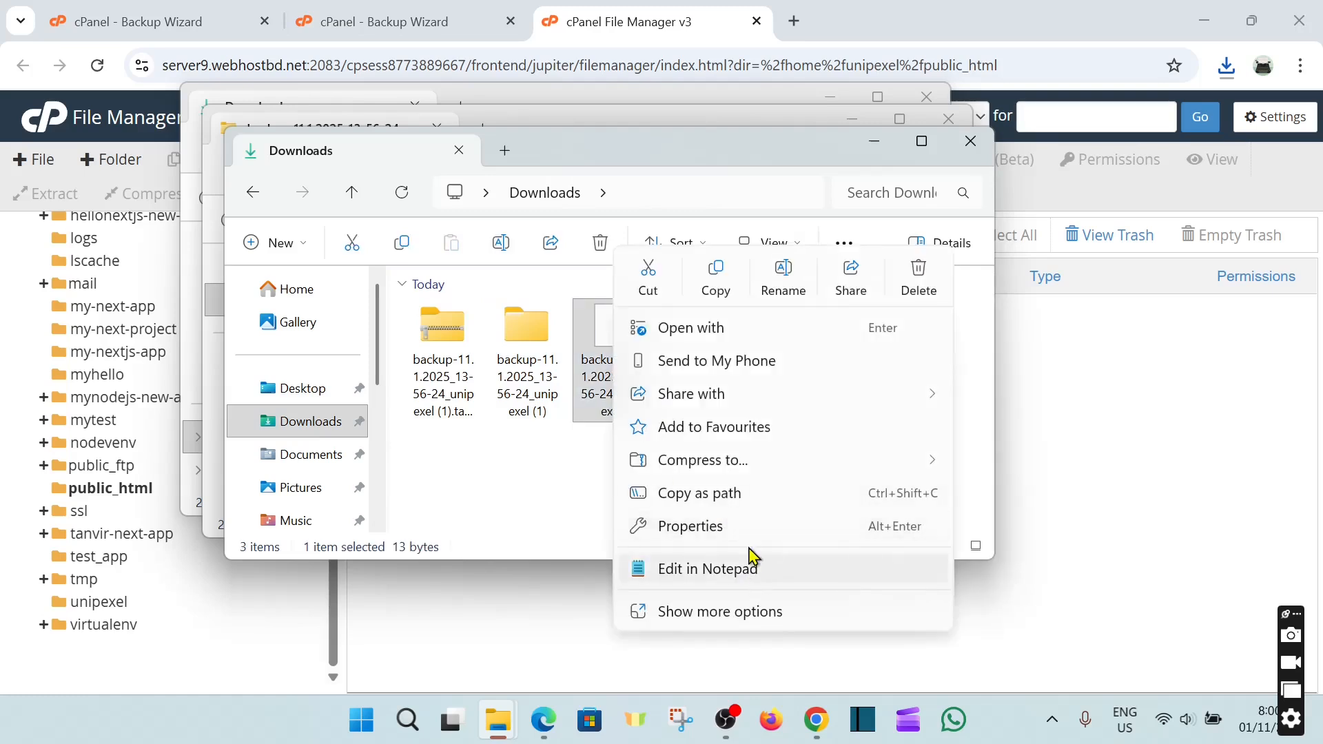
{"action": "mouse_move", "coordinate": [734, 472]}
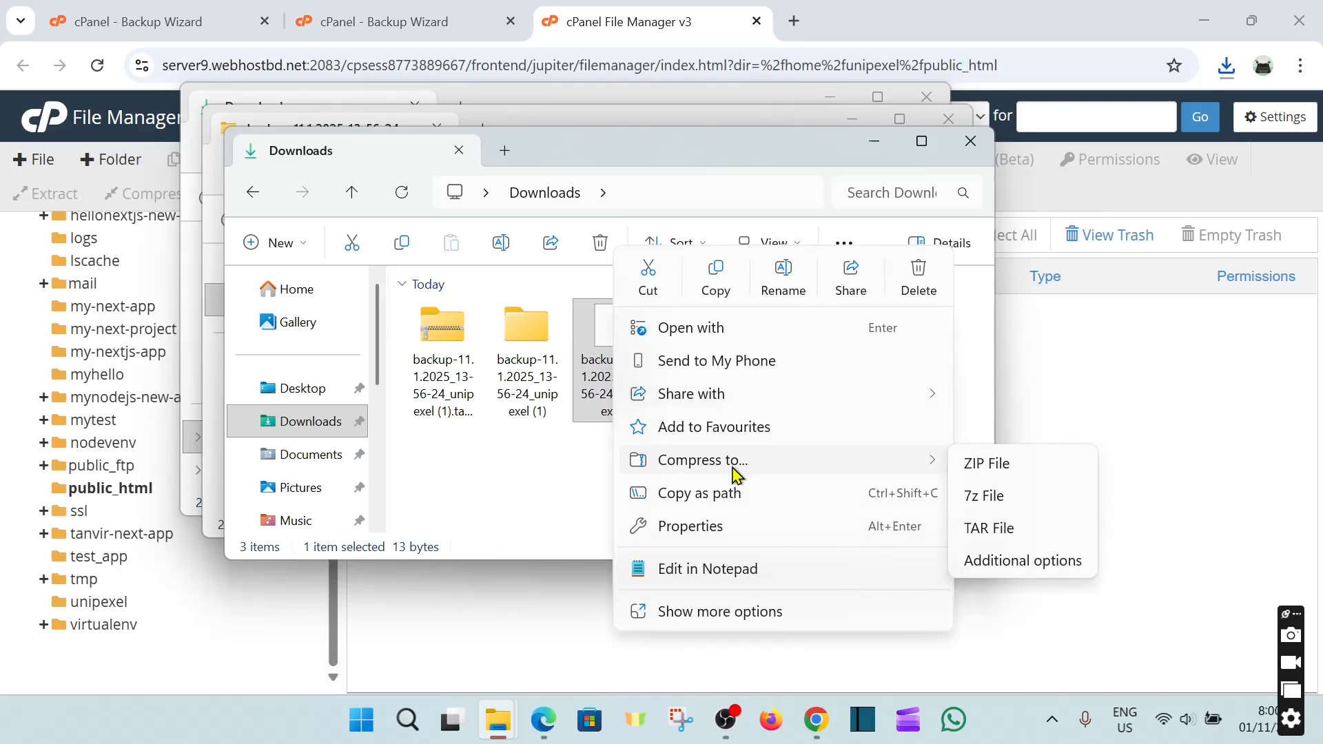
{"action": "left_click", "coordinate": [986, 468]}
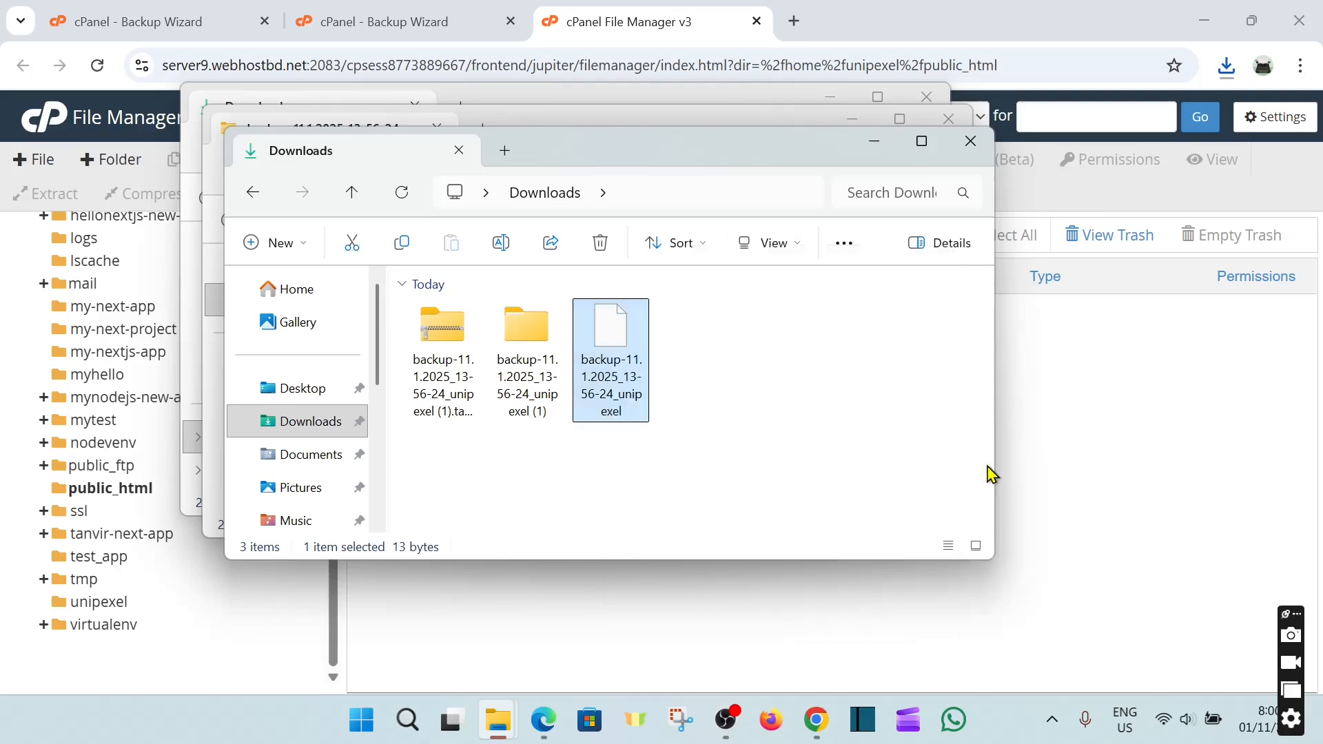
{"action": "left_click", "coordinate": [758, 469]}
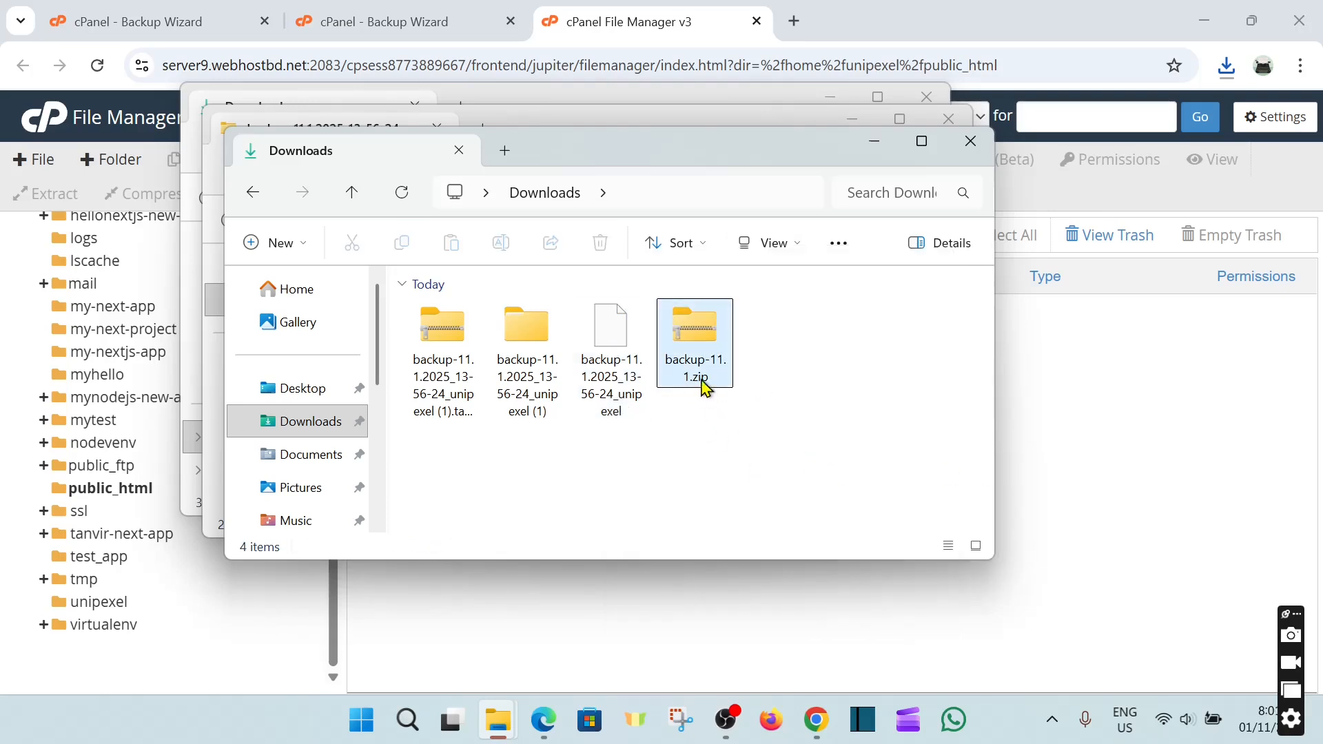
{"action": "left_click", "coordinate": [679, 359]}
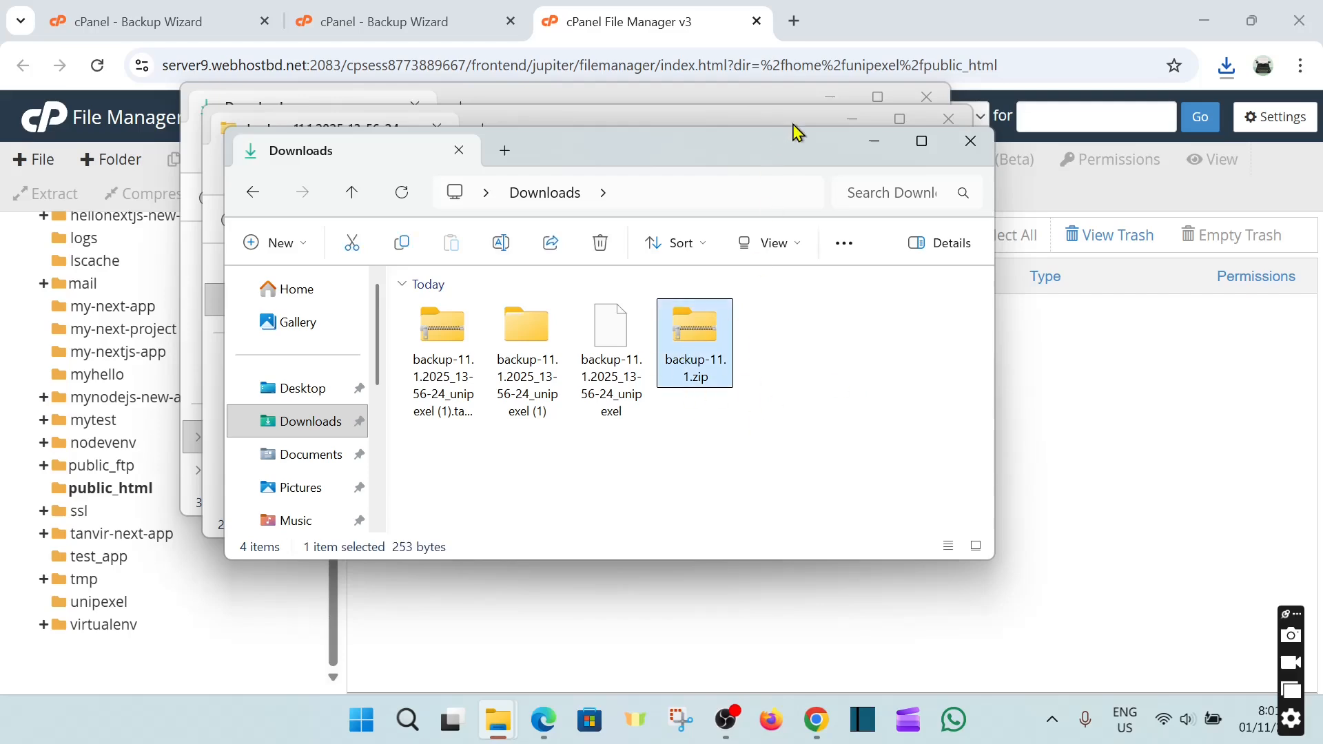
{"action": "left_click", "coordinate": [946, 118]}
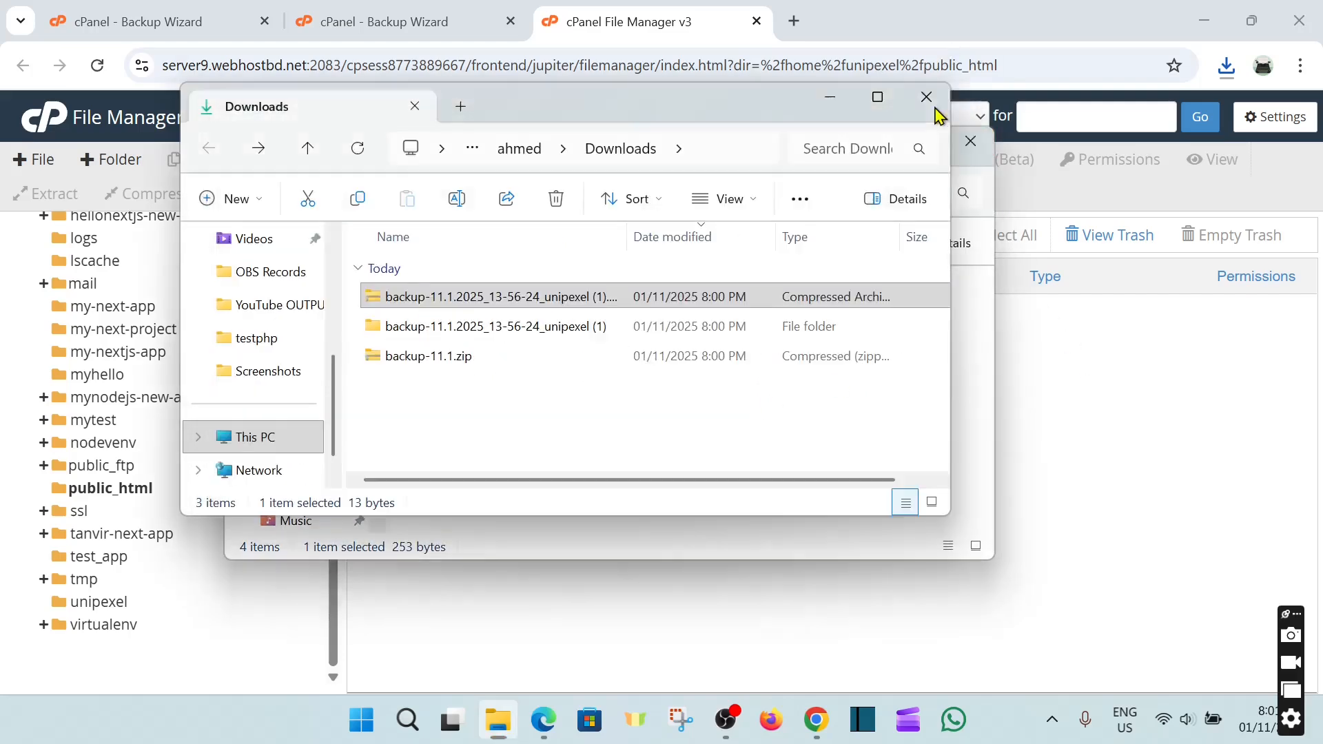
Step: Switch back to the cPanel File Manager in Chrome and reopen the public_html folder
{"action": "left_click", "coordinate": [1031, 356]}
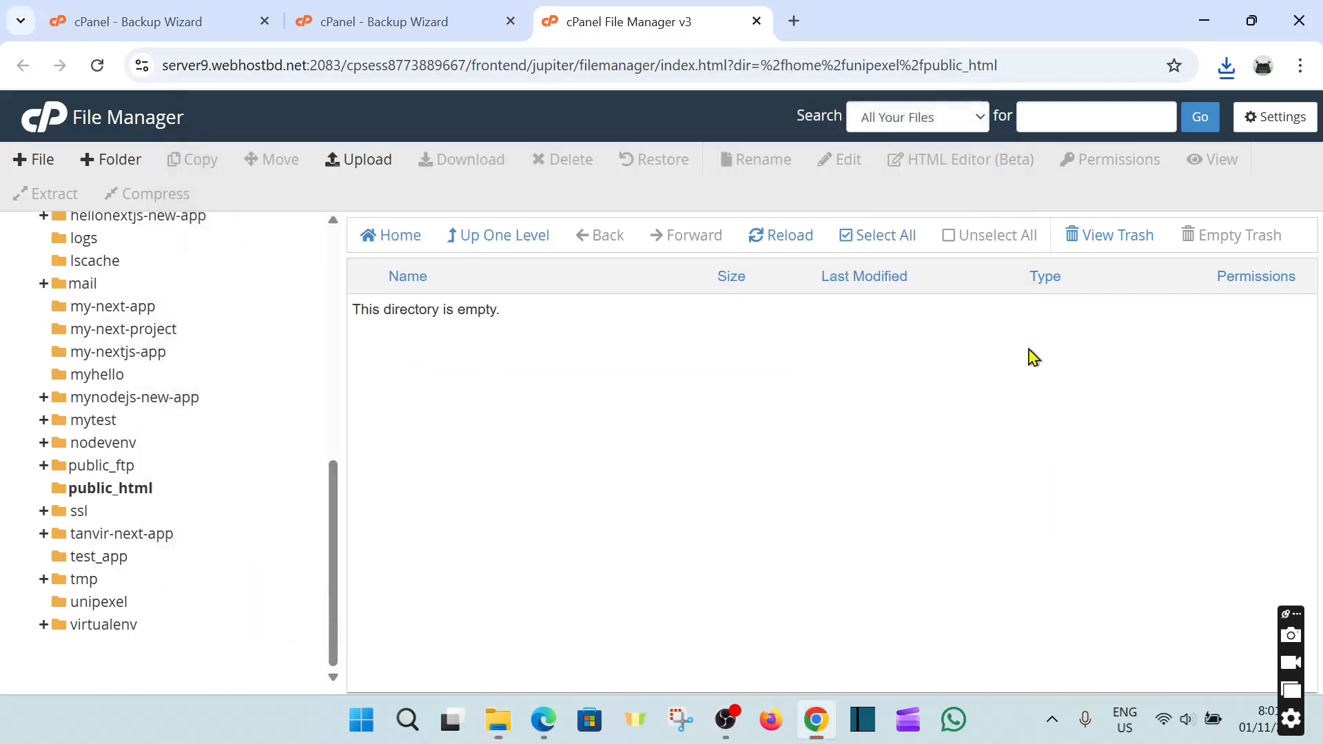
{"action": "left_click", "coordinate": [499, 246]}
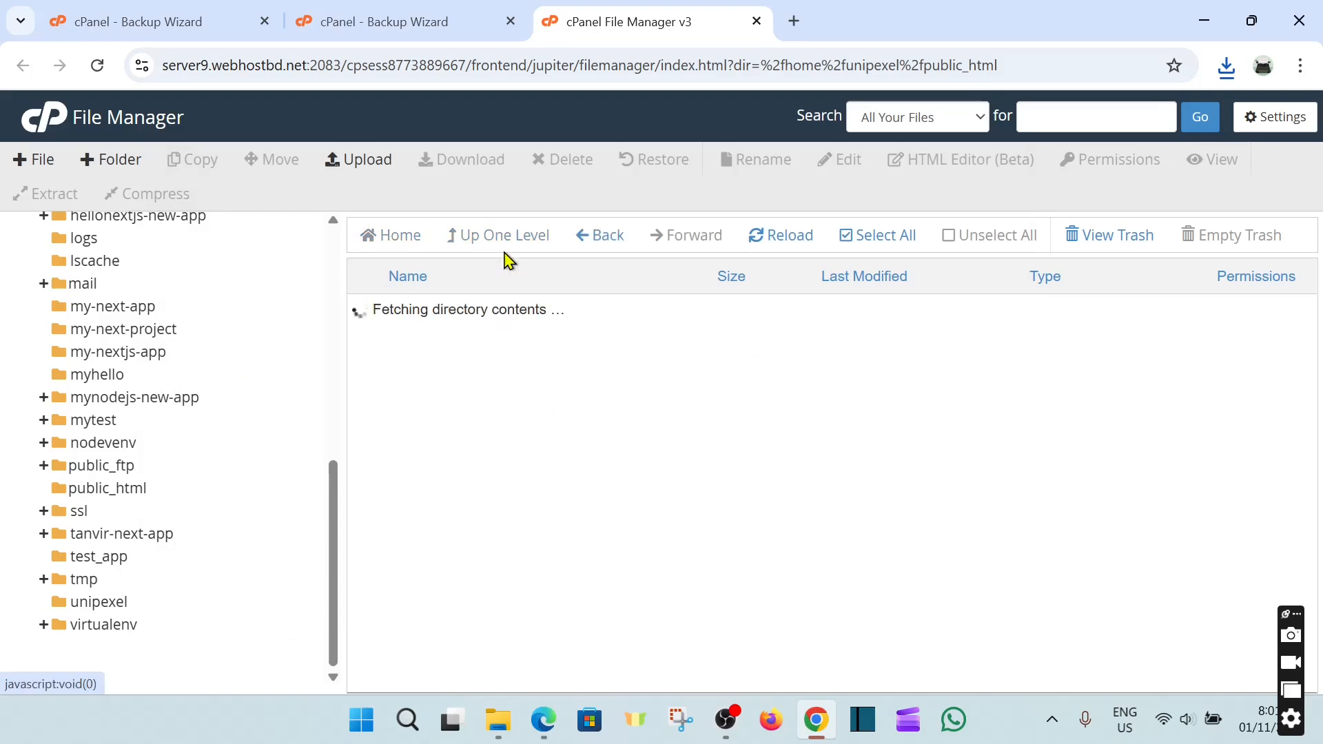
{"action": "left_click", "coordinate": [123, 491]}
{"action": "left_click", "coordinate": [469, 326]}
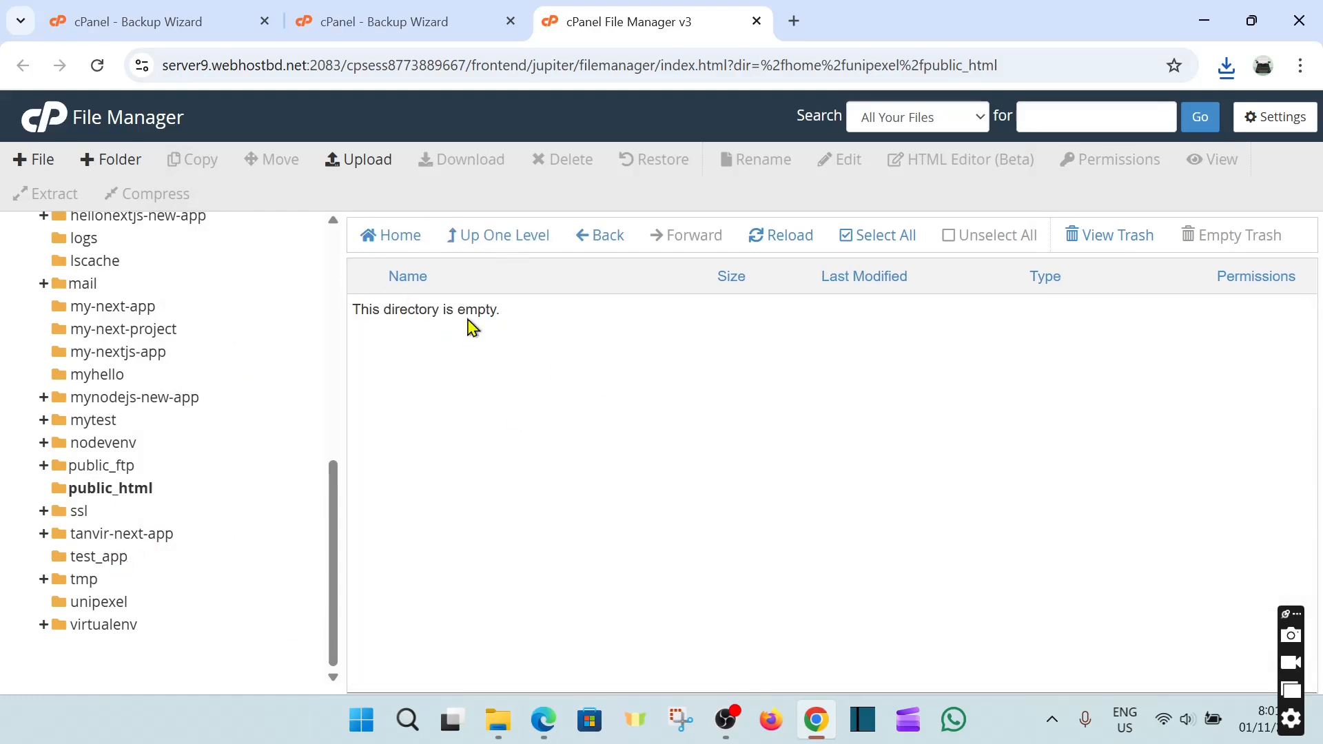
Step: Upload backup-11.1.zip from Downloads to public_html and go back to that folder's file listing
{"action": "left_click", "coordinate": [356, 160]}
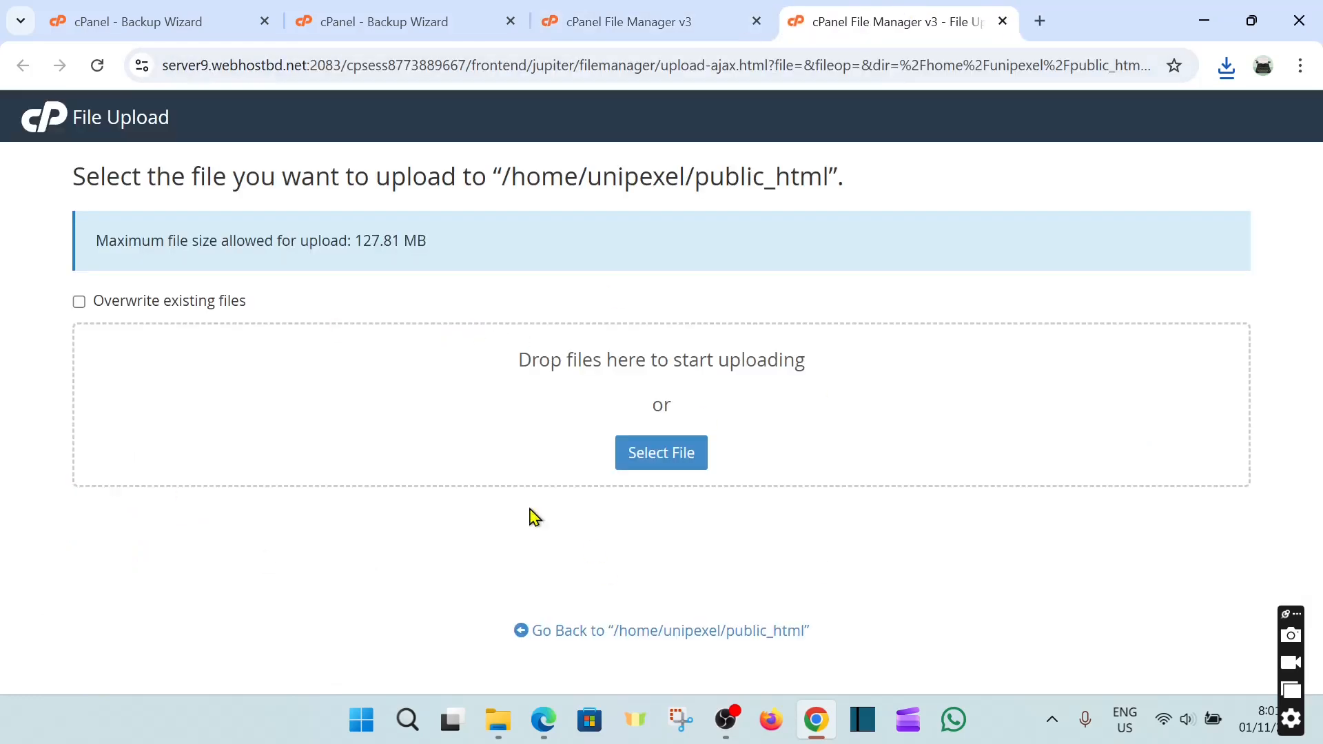
{"action": "left_click", "coordinate": [680, 457]}
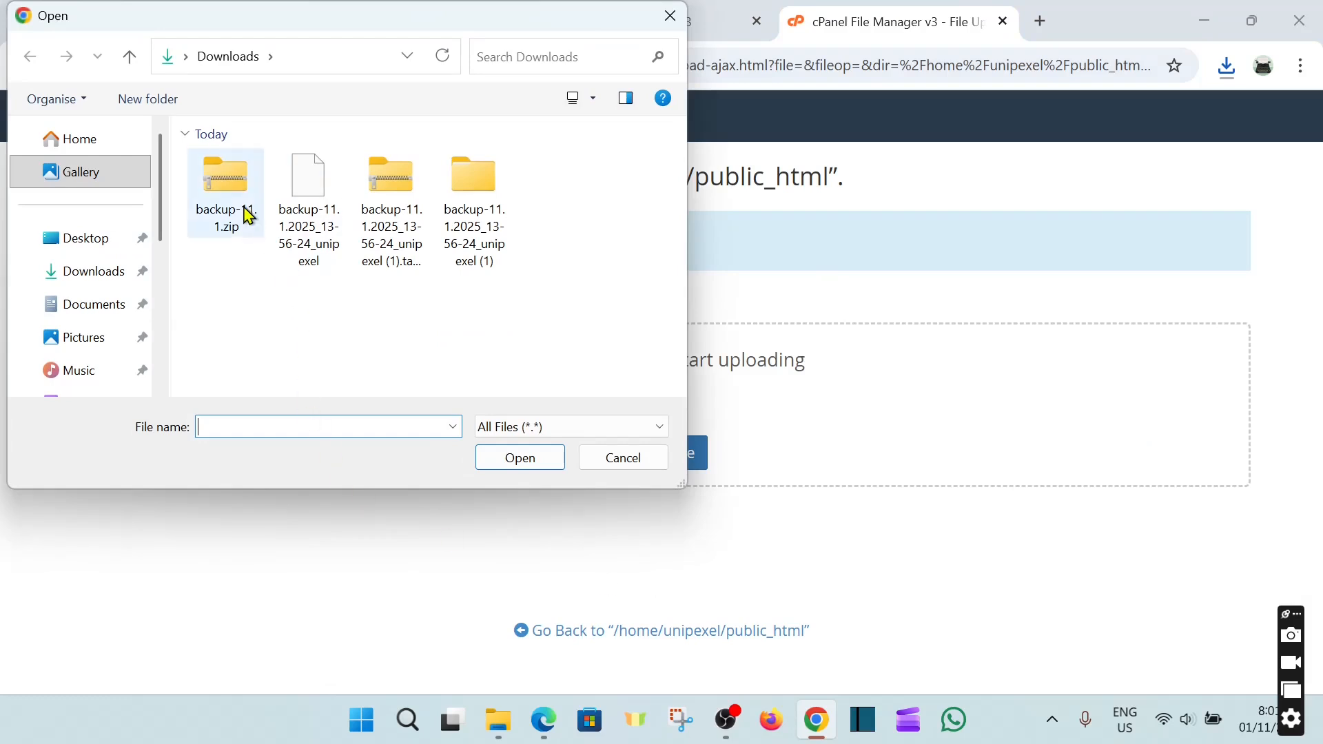
{"action": "left_click", "coordinate": [249, 217]}
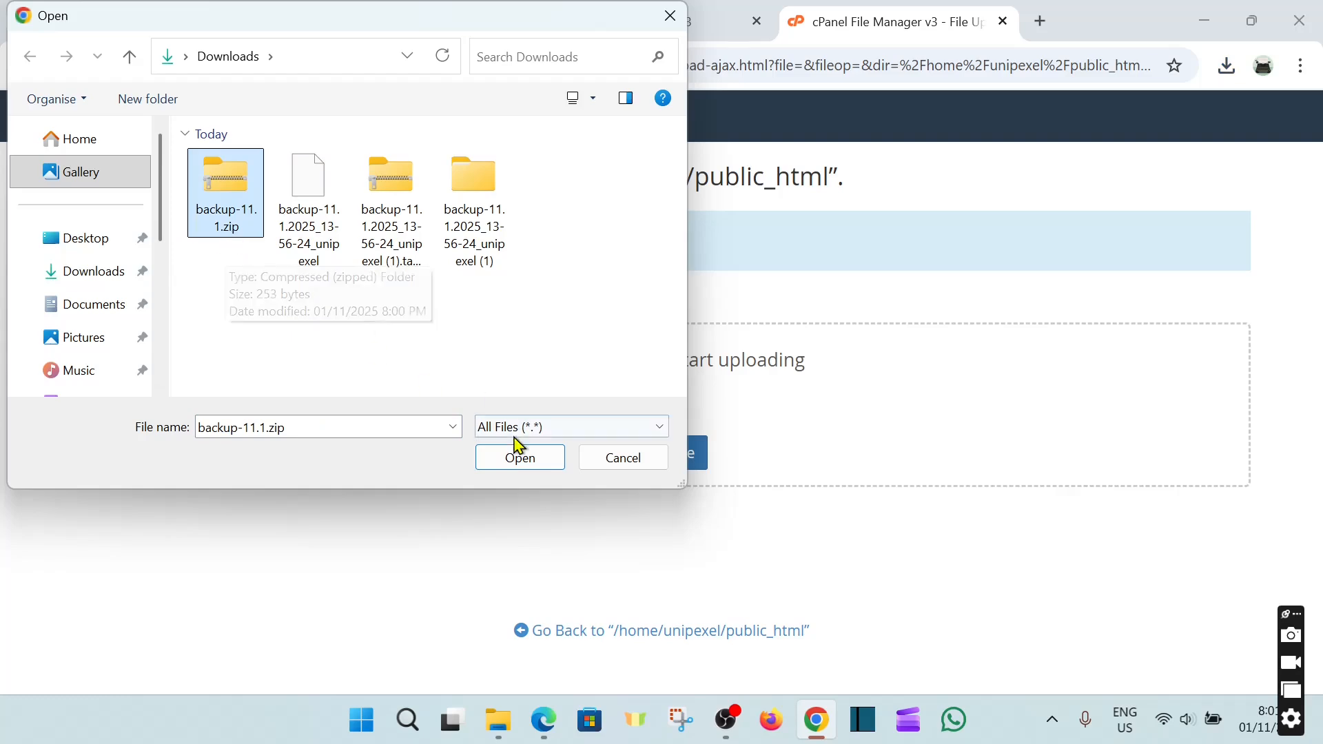
{"action": "left_click", "coordinate": [516, 460]}
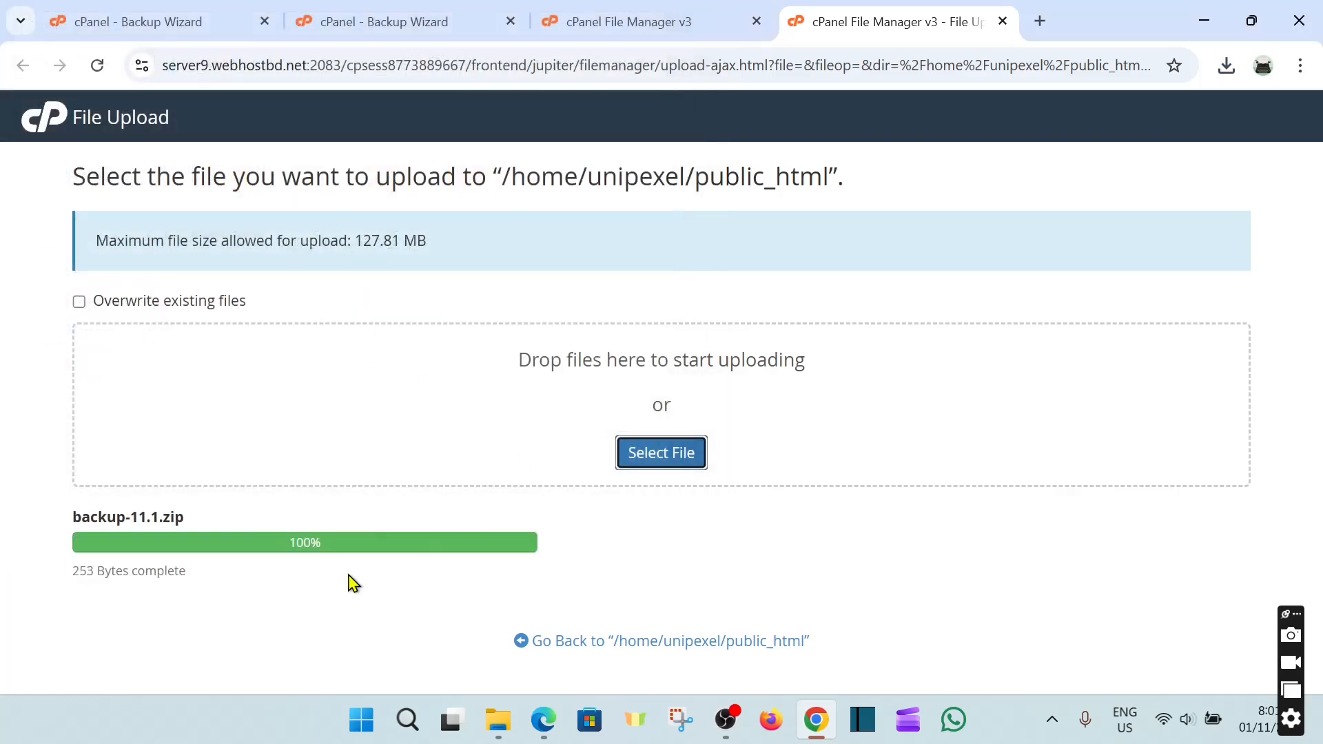
{"action": "left_click", "coordinate": [787, 651]}
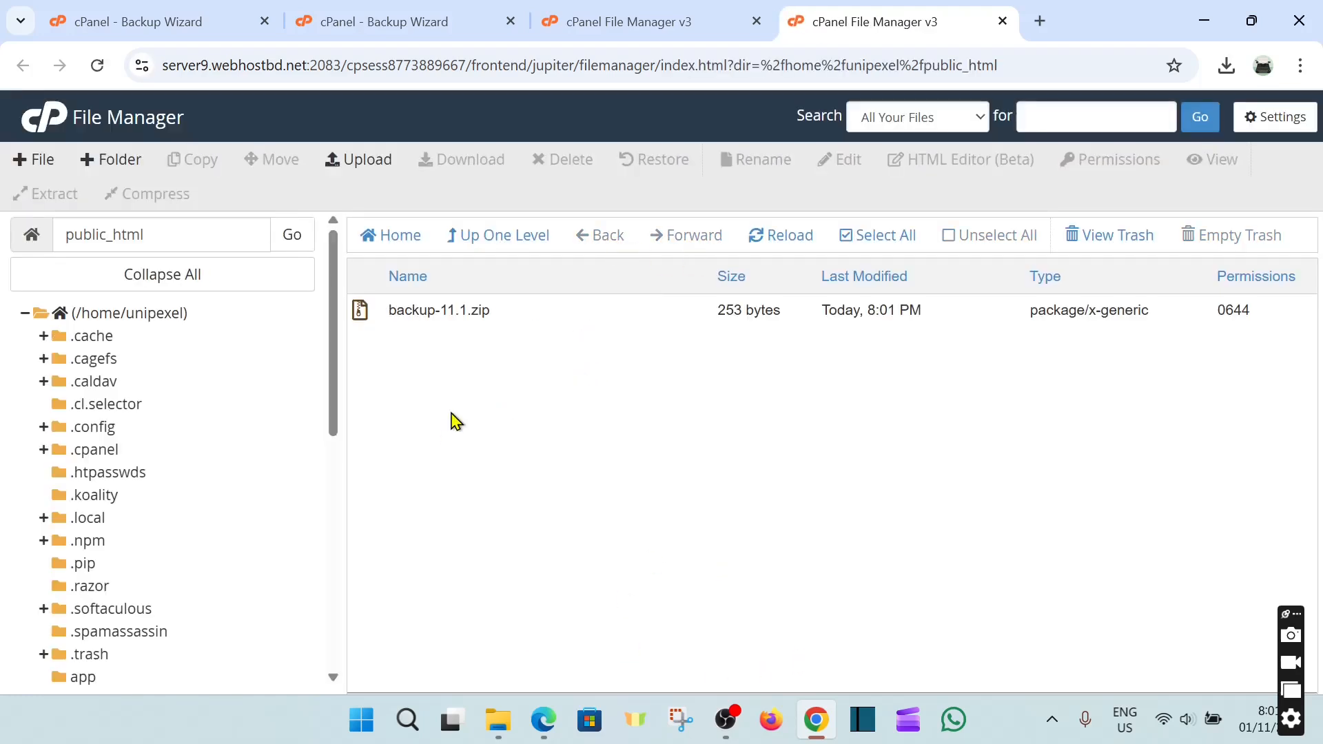
Step: Extract backup-11.1.zip into /public_html and close the extraction results
{"action": "left_click", "coordinate": [516, 319]}
{"action": "right_click", "coordinate": [553, 318]}
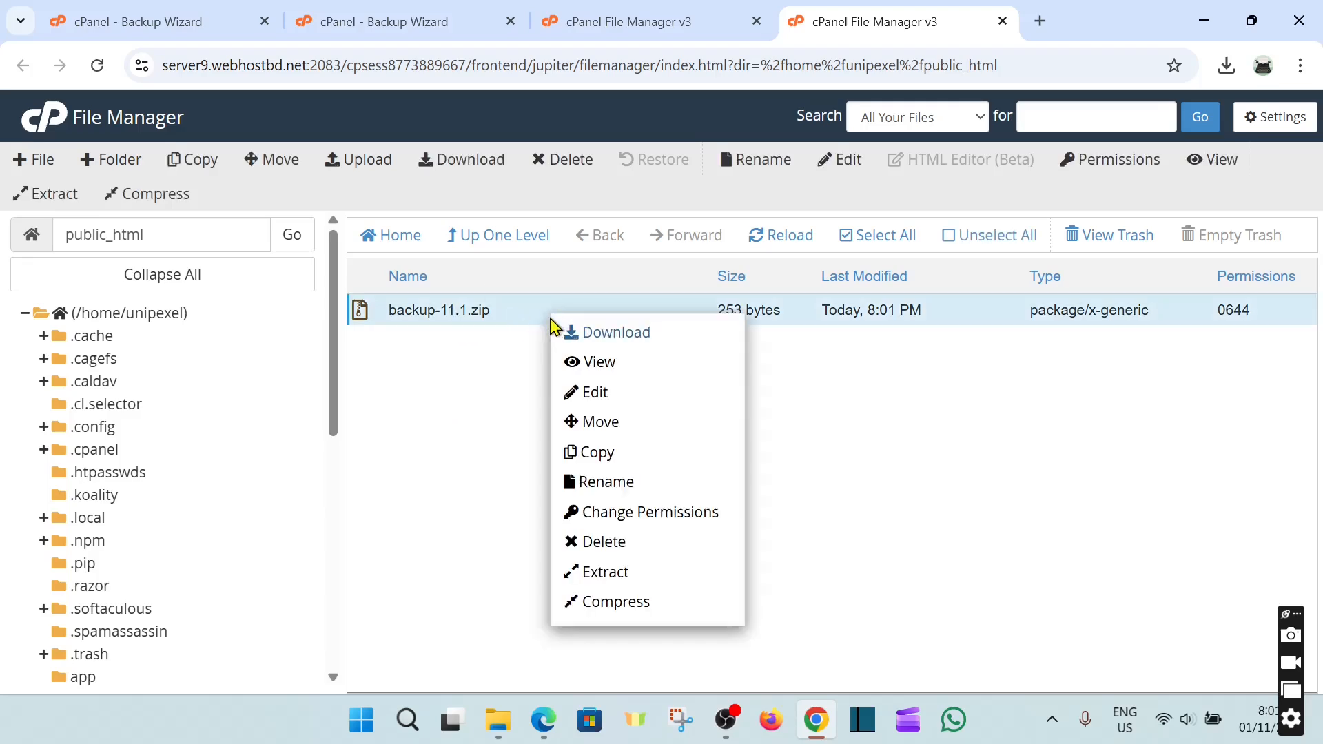
{"action": "left_click", "coordinate": [603, 572]}
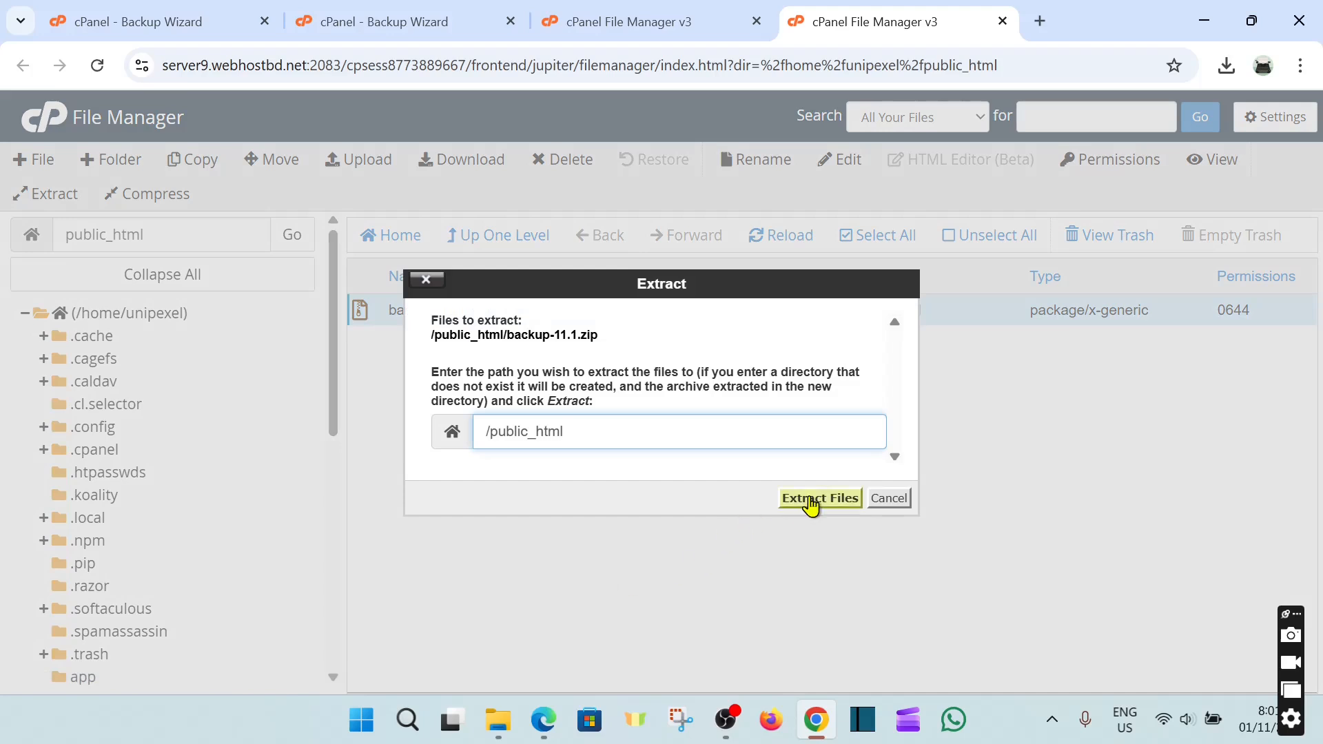
{"action": "left_click", "coordinate": [811, 505]}
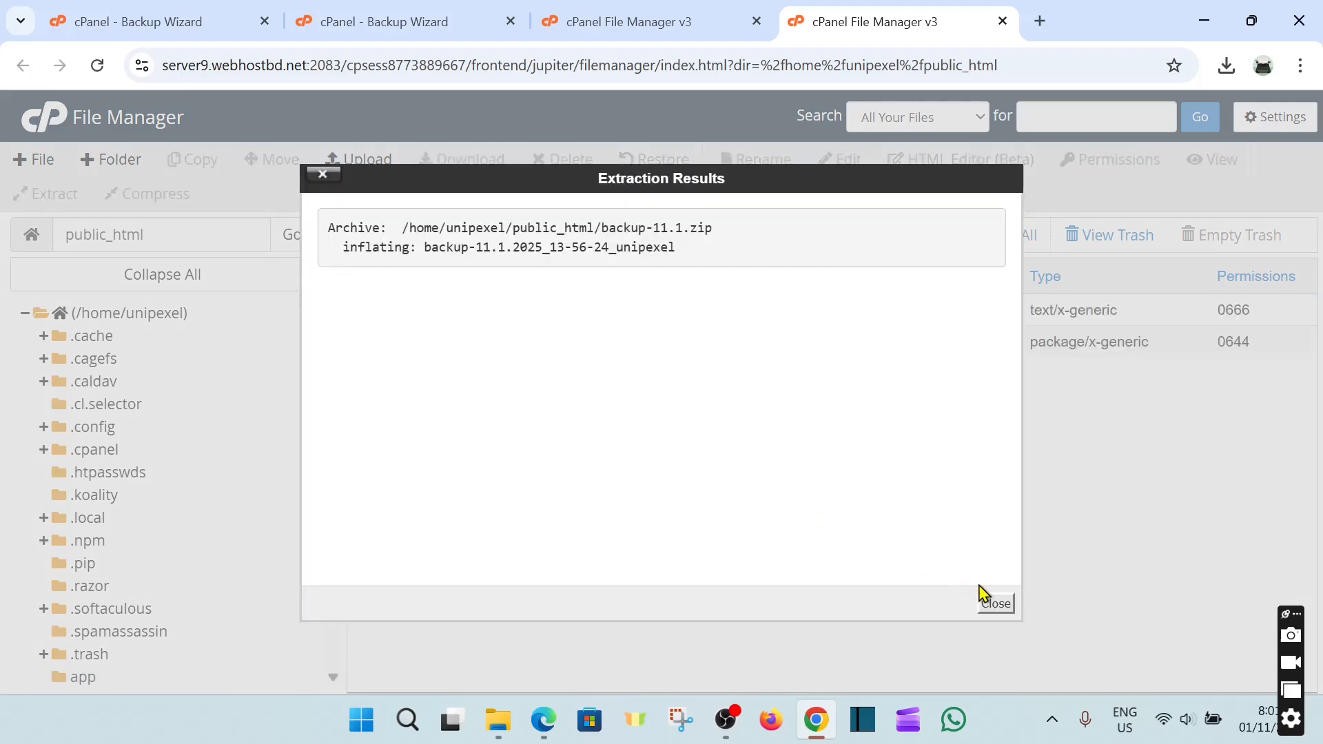
{"action": "left_click", "coordinate": [995, 603]}
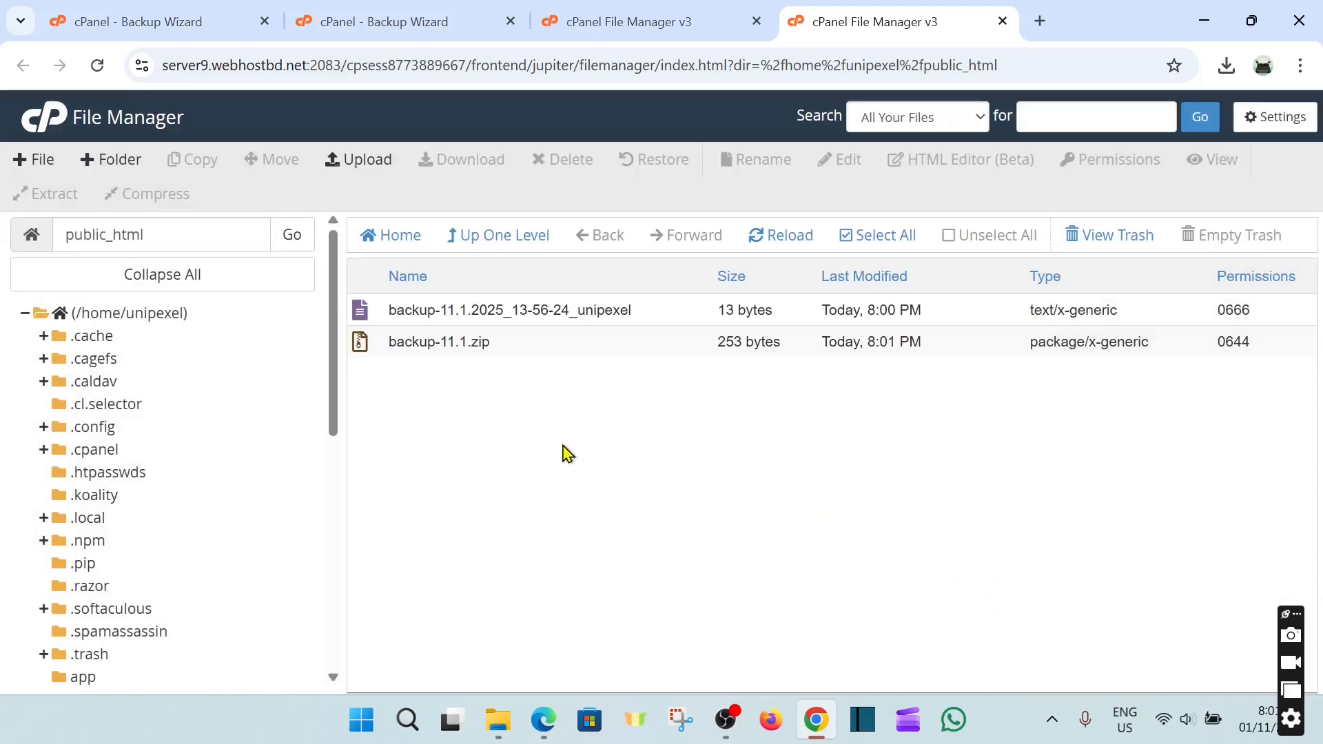
Step: Delete the uploaded backup-11.1.zip archive from public_html
{"action": "left_click", "coordinate": [564, 310]}
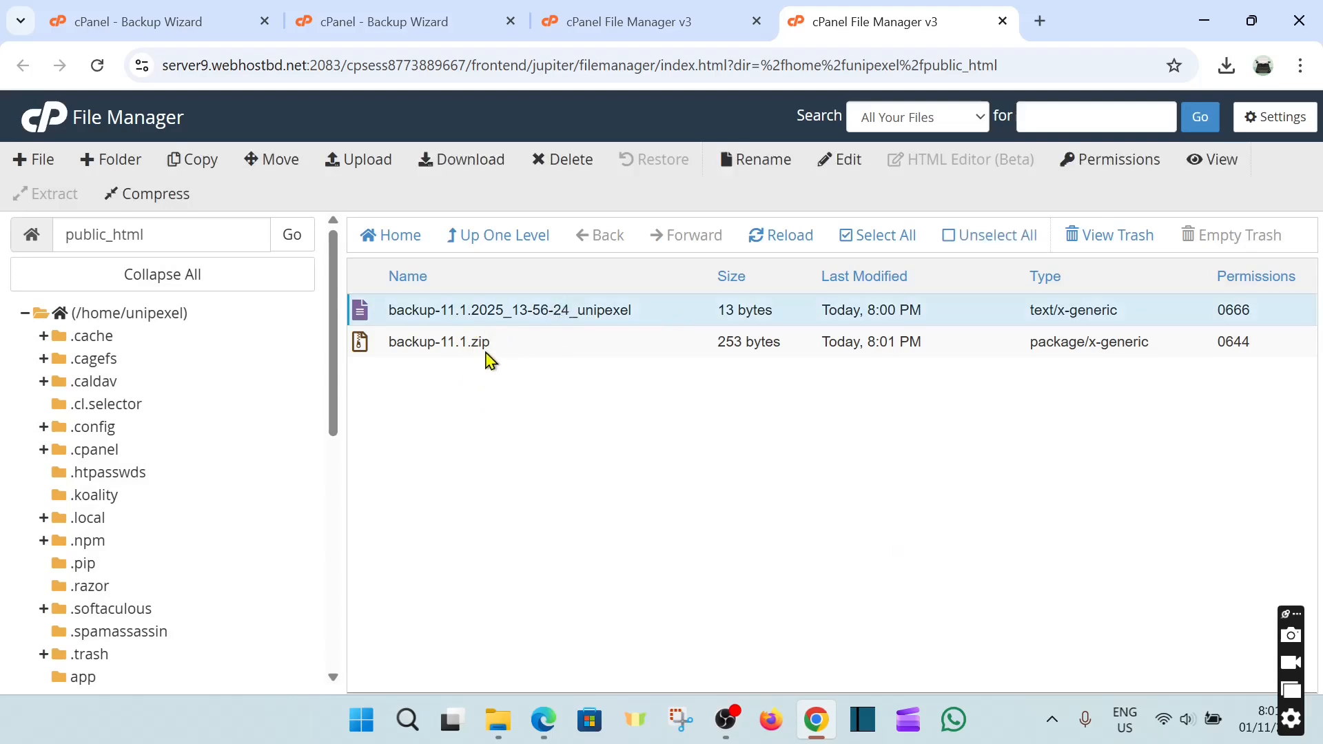
{"action": "left_click", "coordinate": [524, 348]}
{"action": "left_click", "coordinate": [562, 162]}
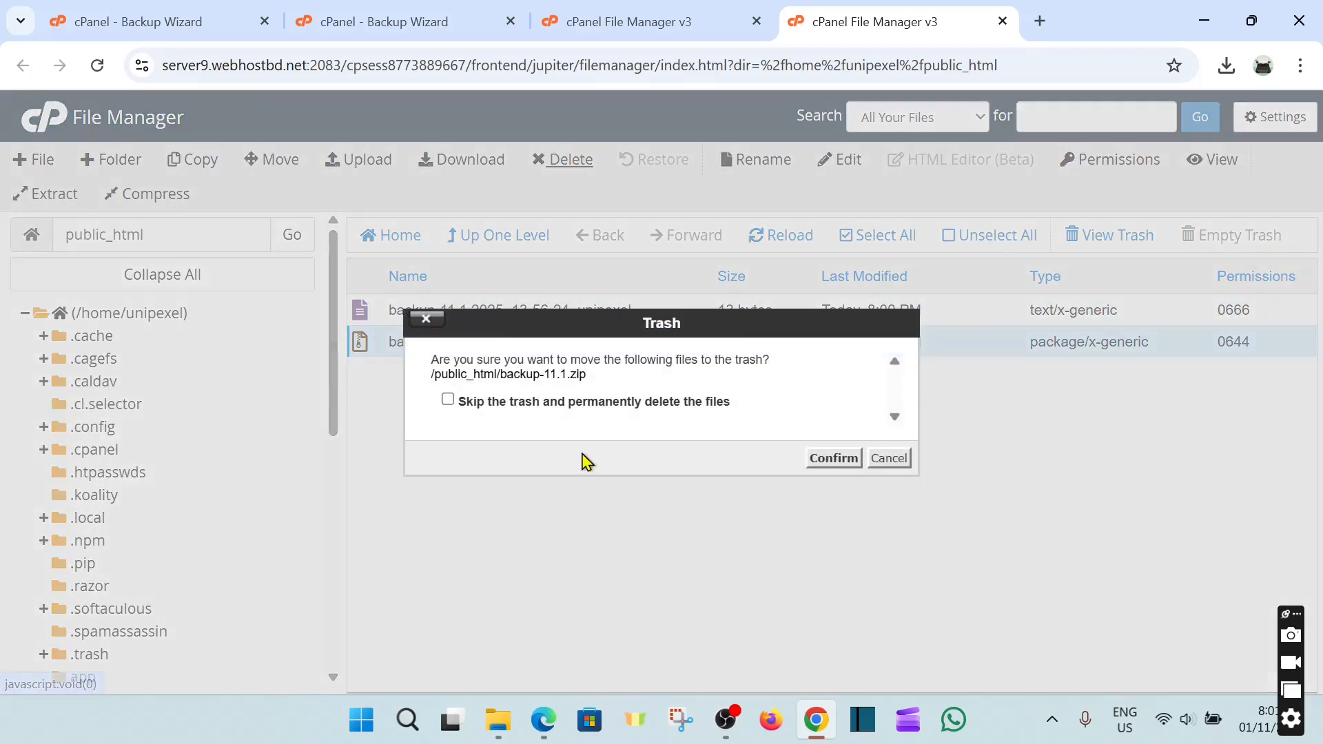